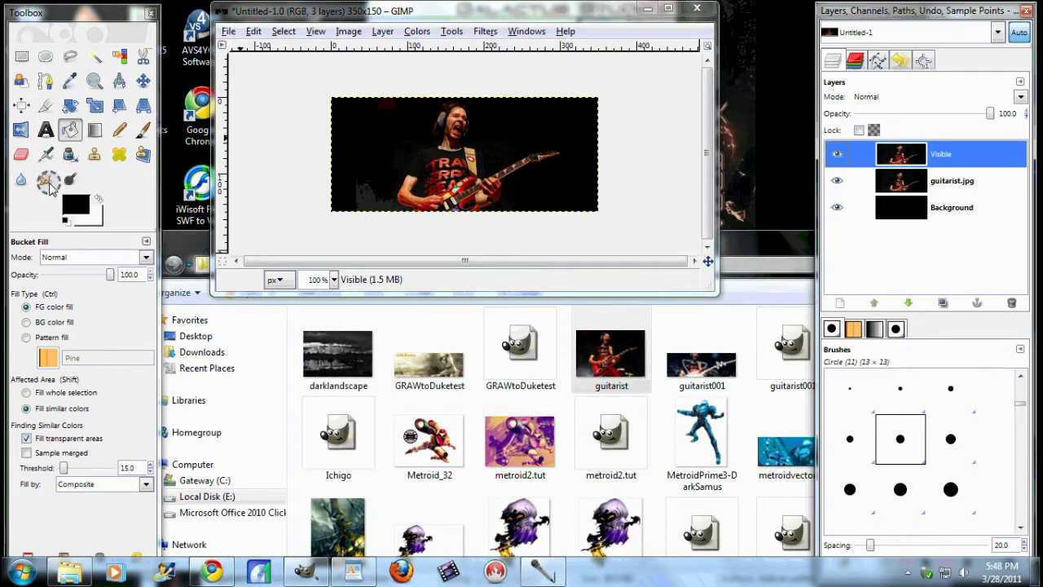
Step: Smudge the grey patch in the dark background beside the guitarist at brush scale 2.96, and reduce the scale to 0.50
click(46, 178)
click(98, 320)
drag(98, 320, 101, 320)
mouse_move(349, 155)
mouse_down()
mouse_move(355, 219)
mouse_move(363, 208)
mouse_up()
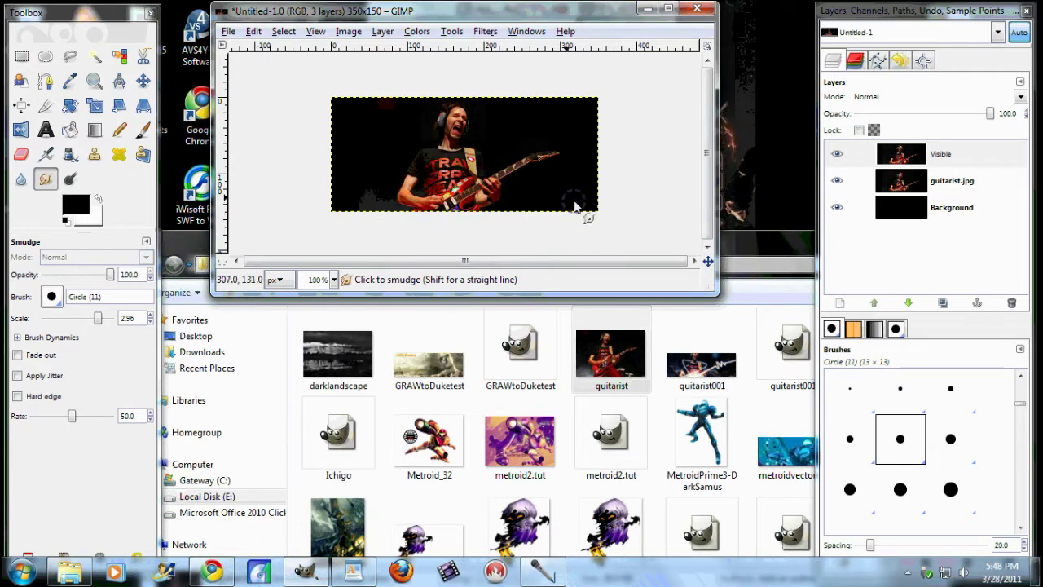
click(578, 128)
click(349, 186)
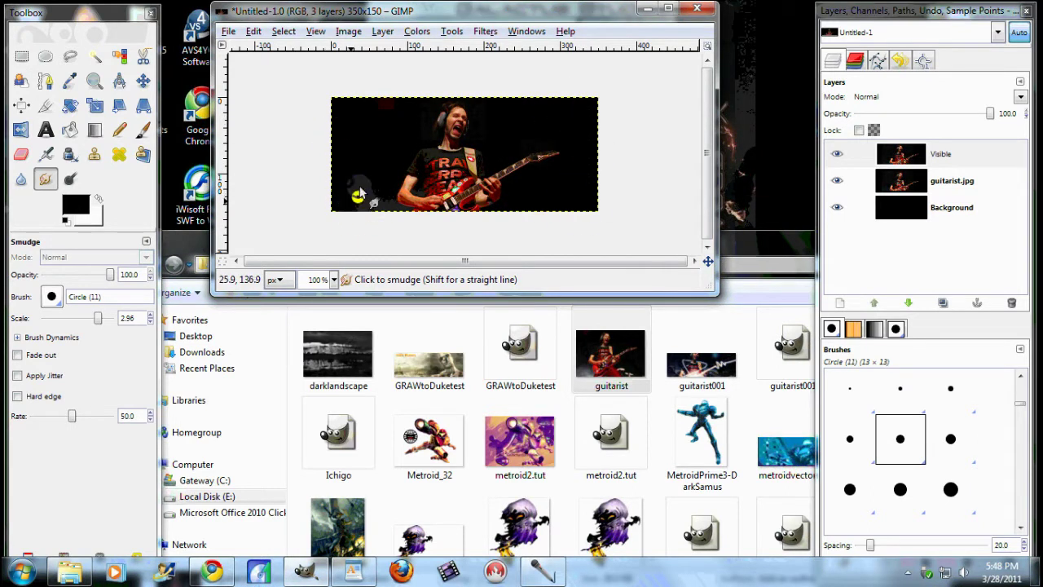
drag(97, 318, 82, 320)
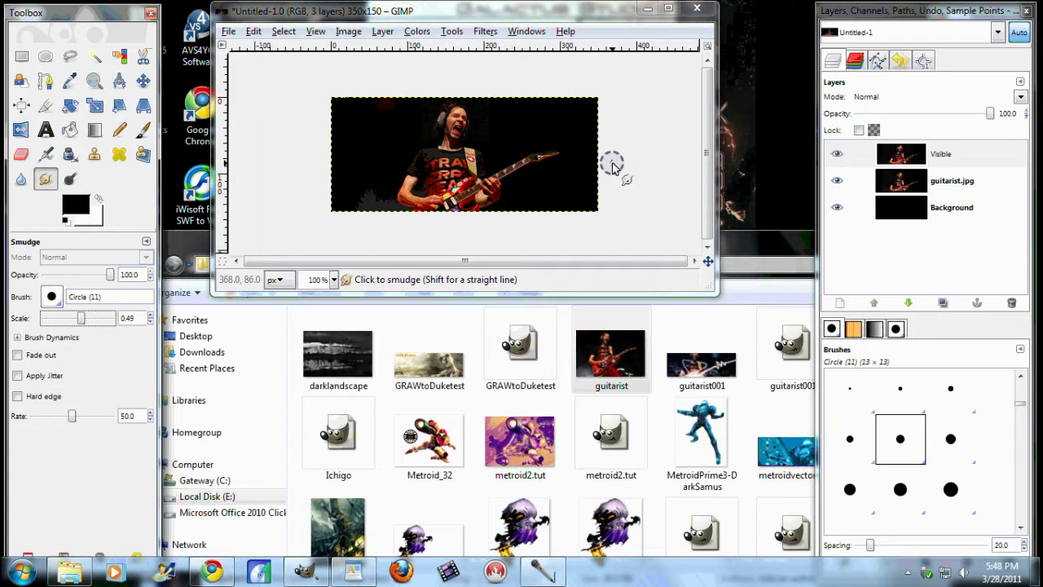
Step: Activate the Paths tool and add a transparent 350 × 150 px layer named path1
click(637, 158)
key(plus)
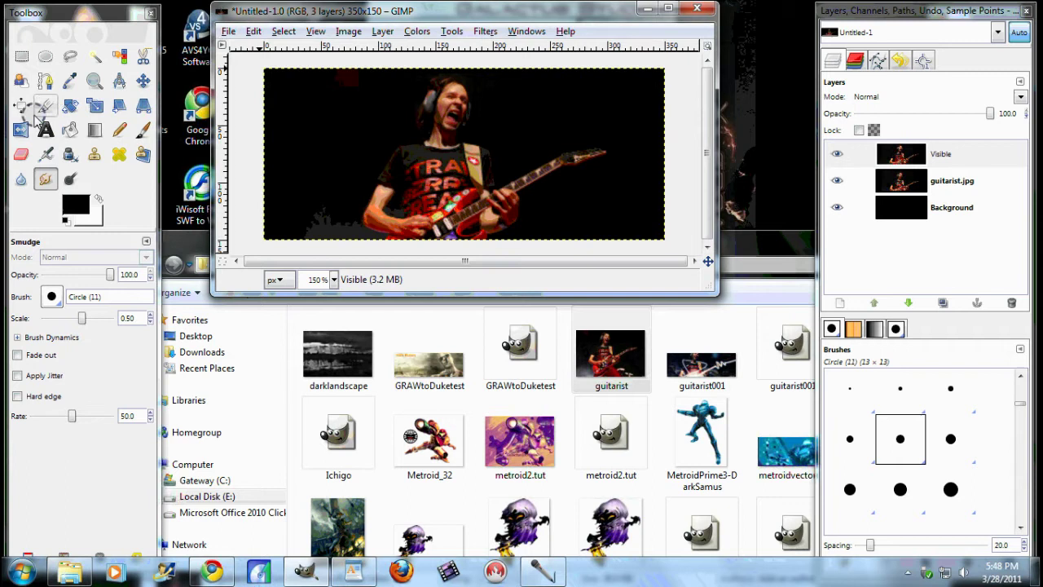
click(46, 81)
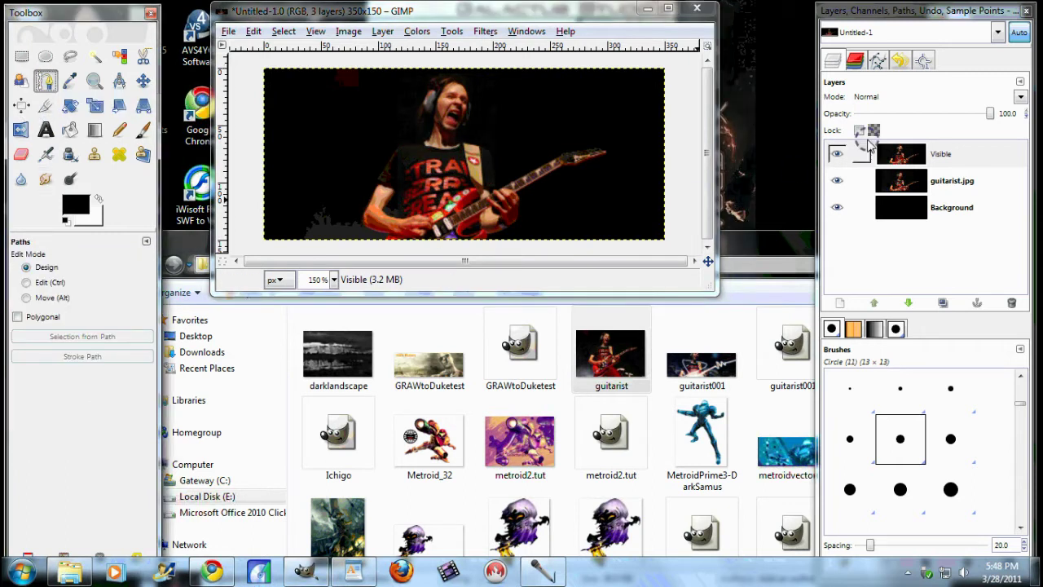
click(1021, 81)
mouse_move(901, 93)
click(762, 111)
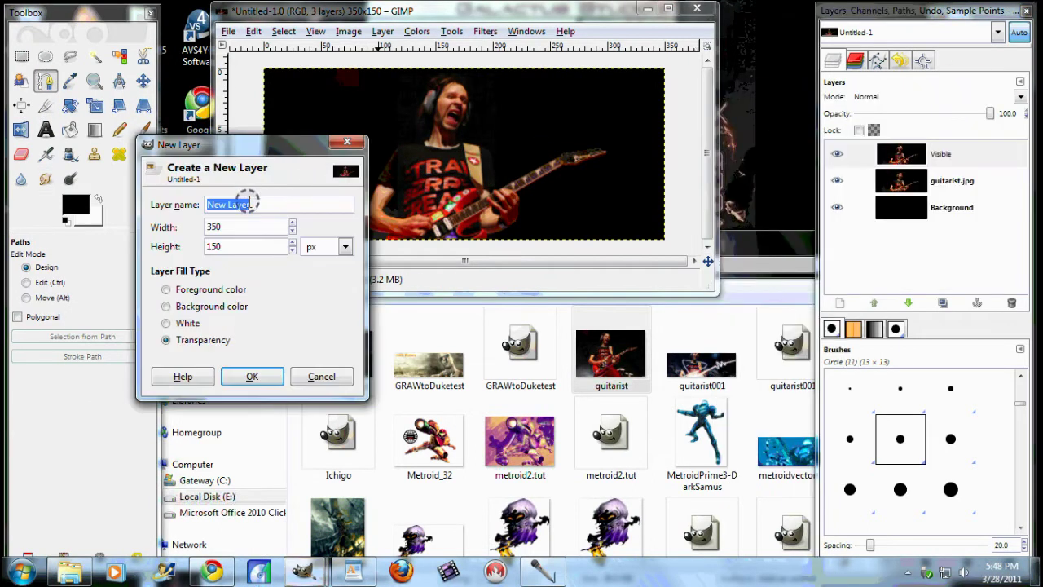
text(path1)
click(259, 374)
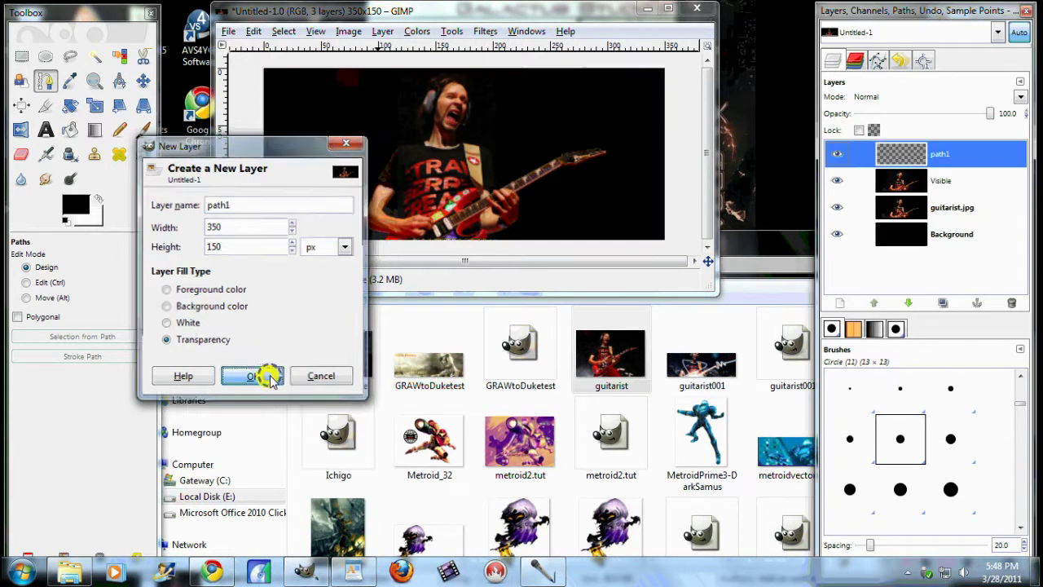
Step: Draw an open path from beyond the image's right edge along the guitar to below its lower edge, with two zigzag sections
click(679, 134)
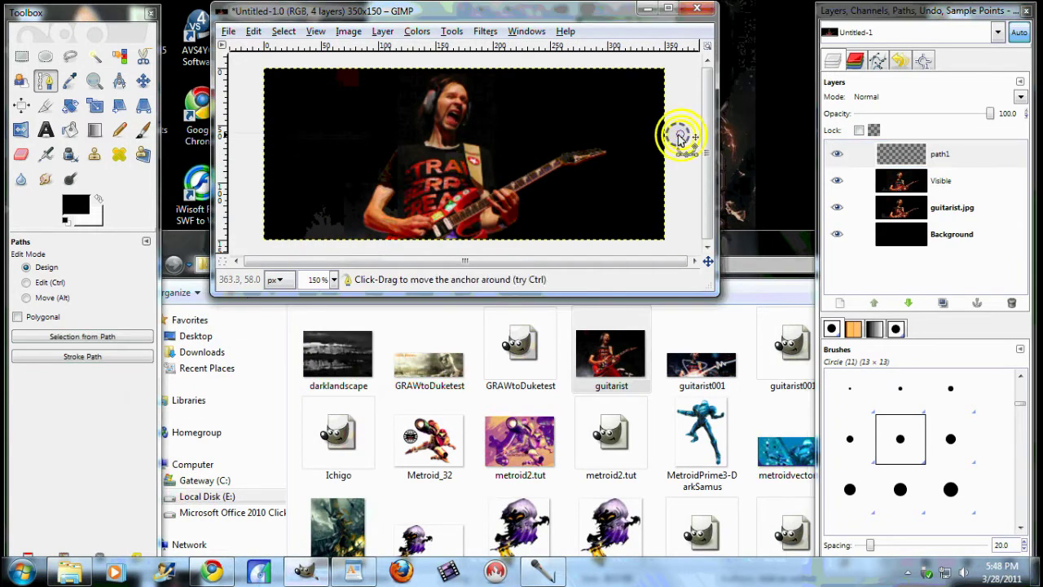
click(609, 151)
drag(610, 151, 592, 137)
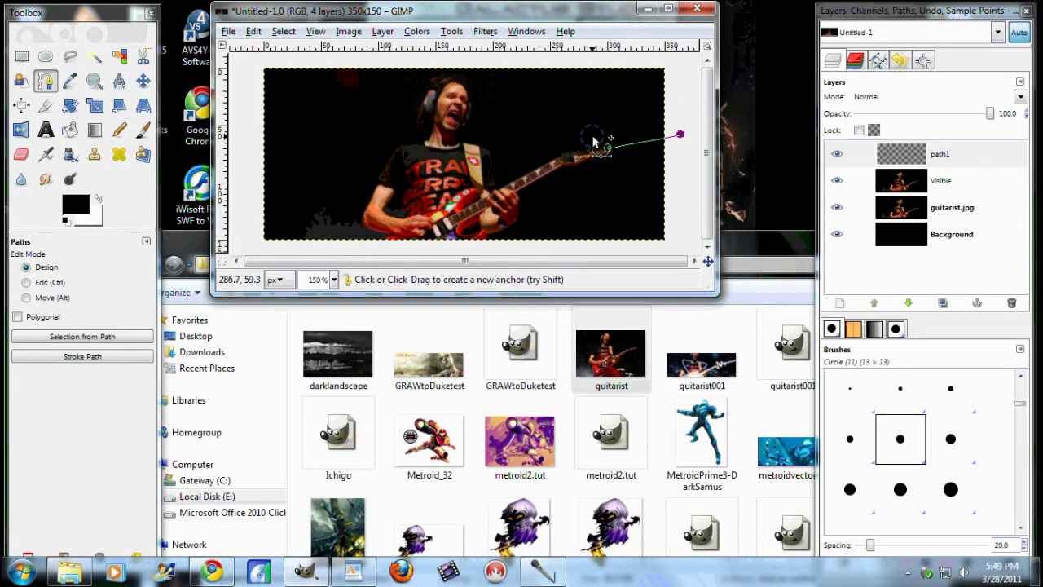
click(581, 170)
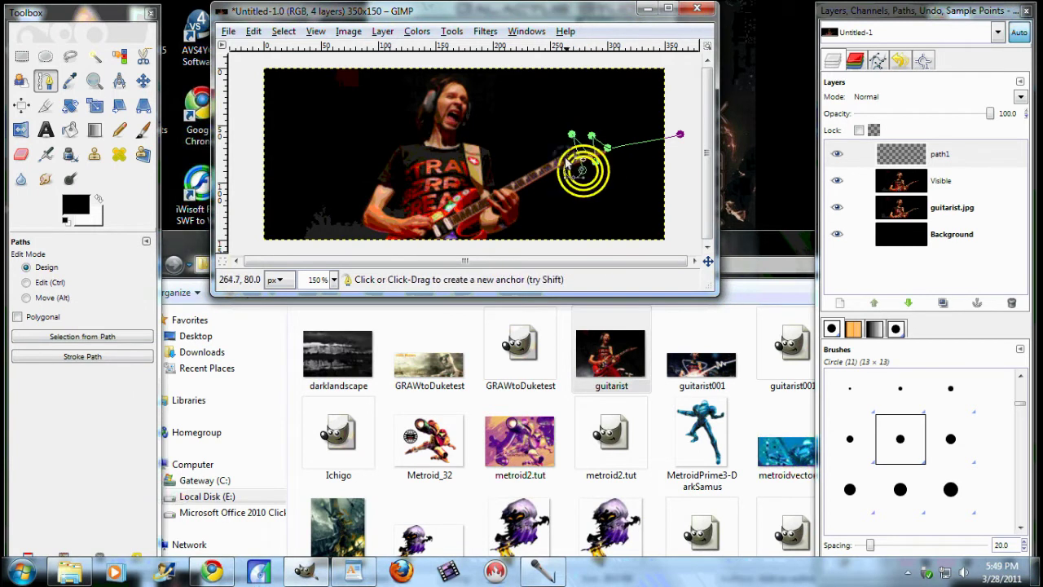
click(559, 157)
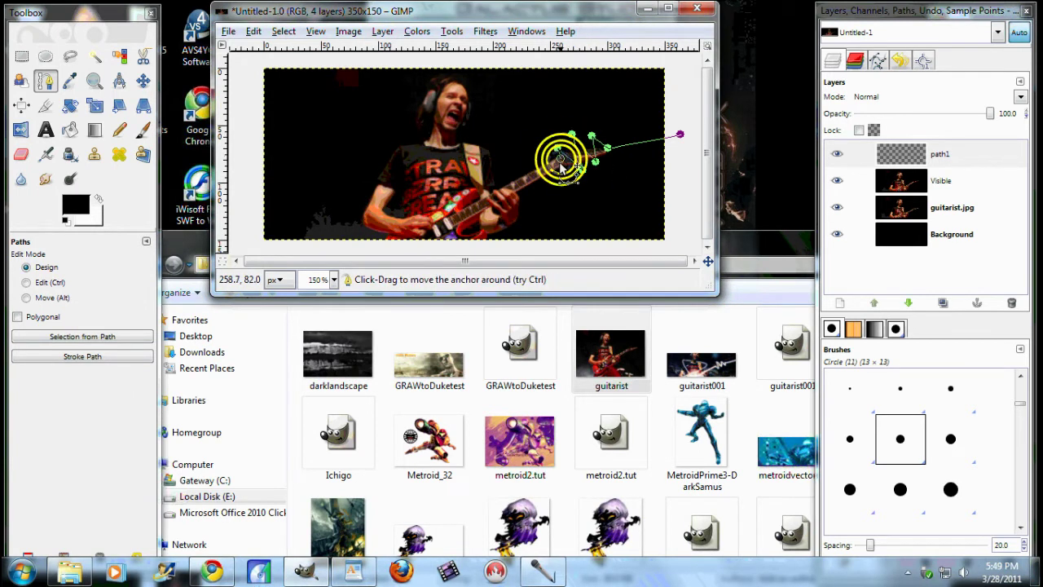
click(523, 193)
click(501, 172)
click(512, 203)
click(484, 180)
click(399, 248)
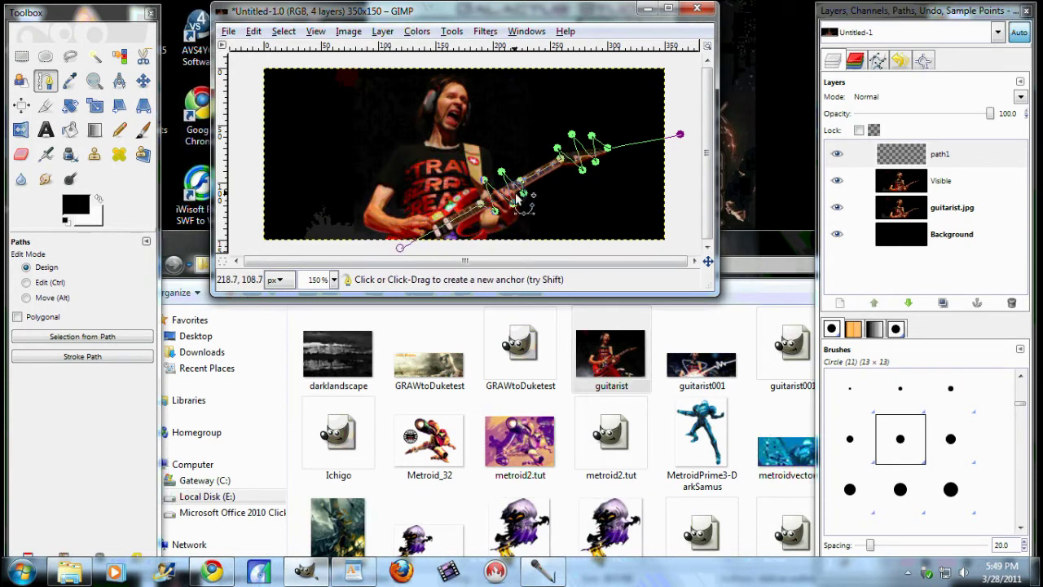
Step: Adjust the zigzag anchors and curve handles so the path swings in waves across the guitar neck and body
drag(526, 196, 500, 224)
click(483, 180)
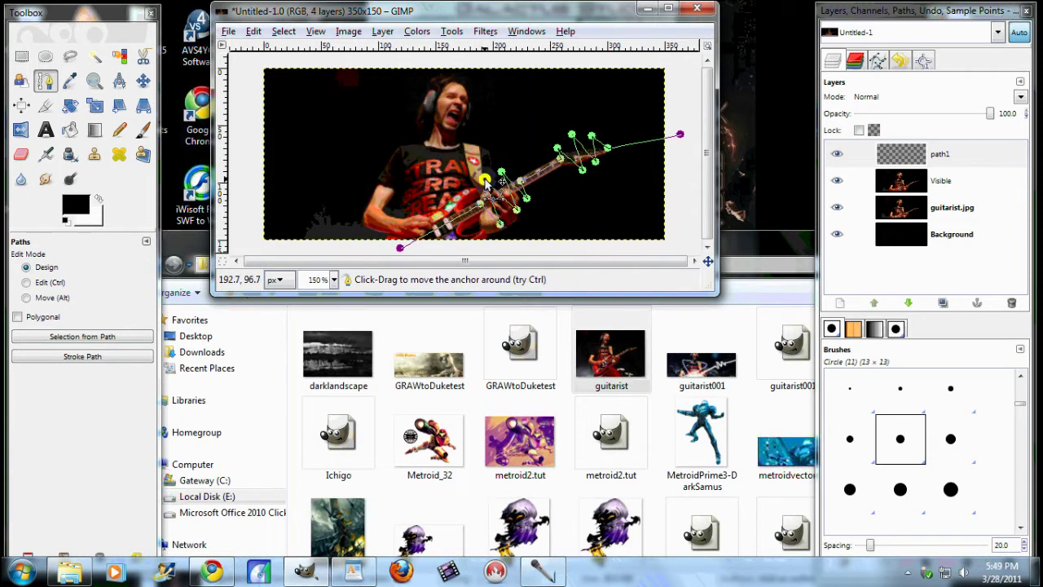
click(604, 167)
drag(581, 175, 547, 140)
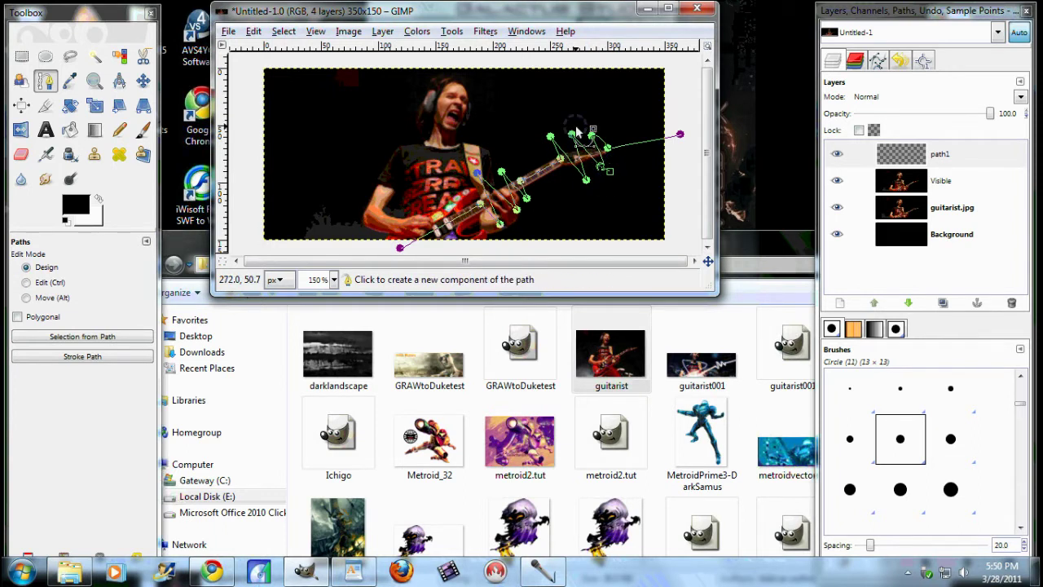
click(585, 183)
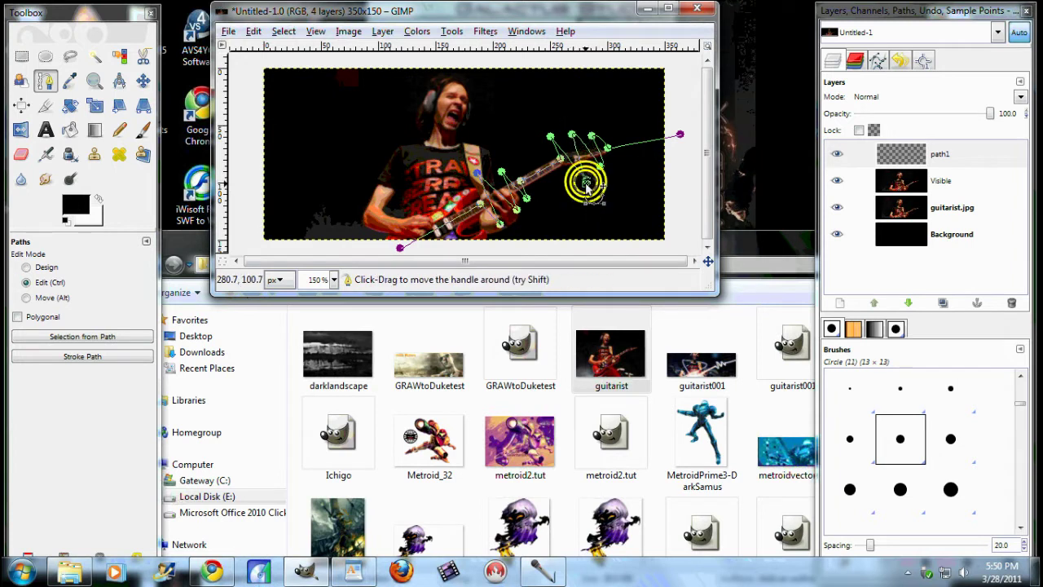
drag(550, 137, 552, 126)
drag(527, 200, 499, 173)
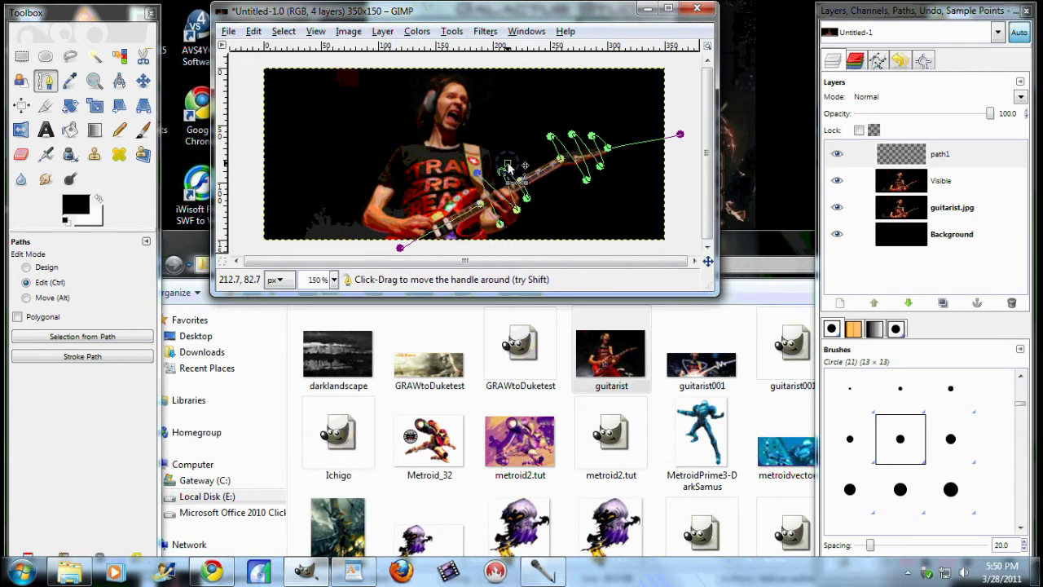
drag(506, 168, 508, 227)
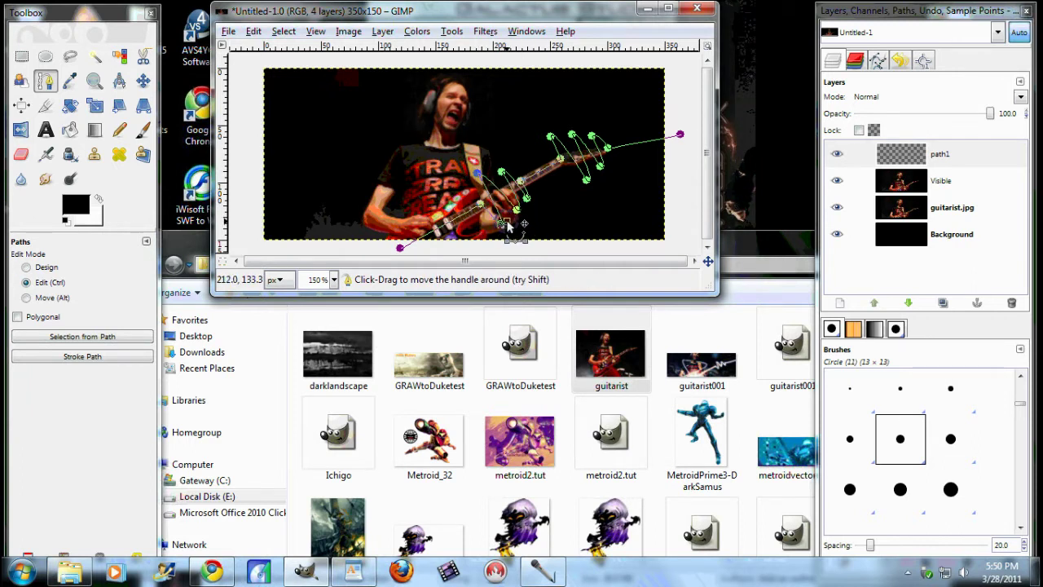
Step: Try to stroke the path with a solid black line on the path1 layer
click(968, 161)
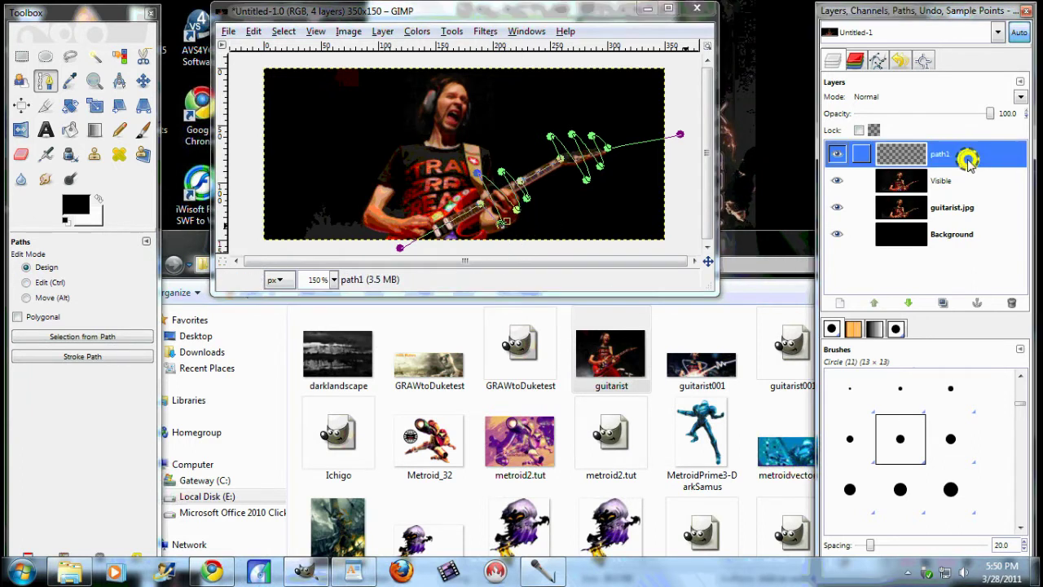
click(253, 31)
click(285, 321)
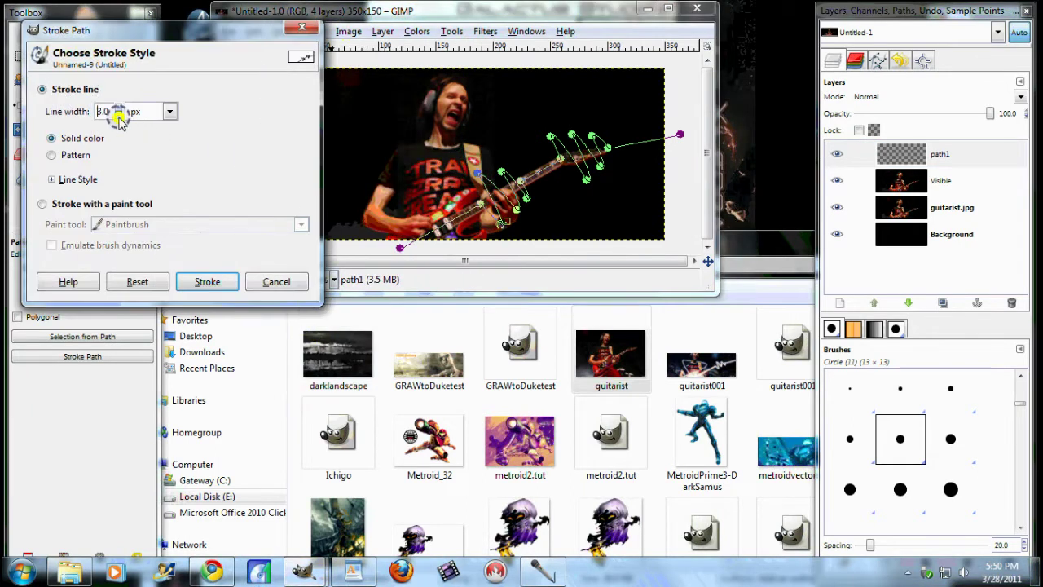
click(203, 279)
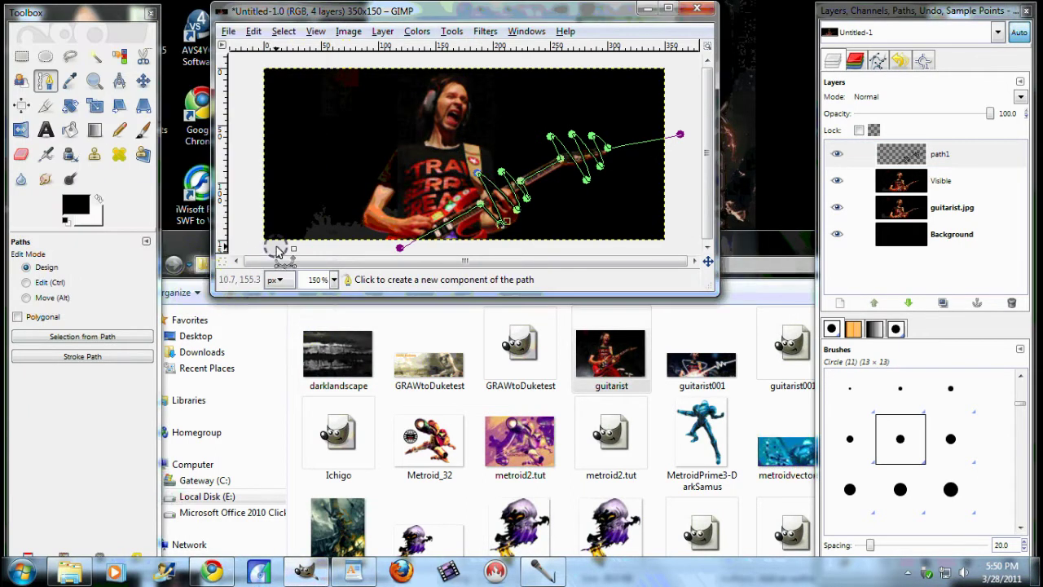
Step: Swap the foreground colour to white, stroke the path with a solid line on path1, and leave the Paths tool
click(98, 198)
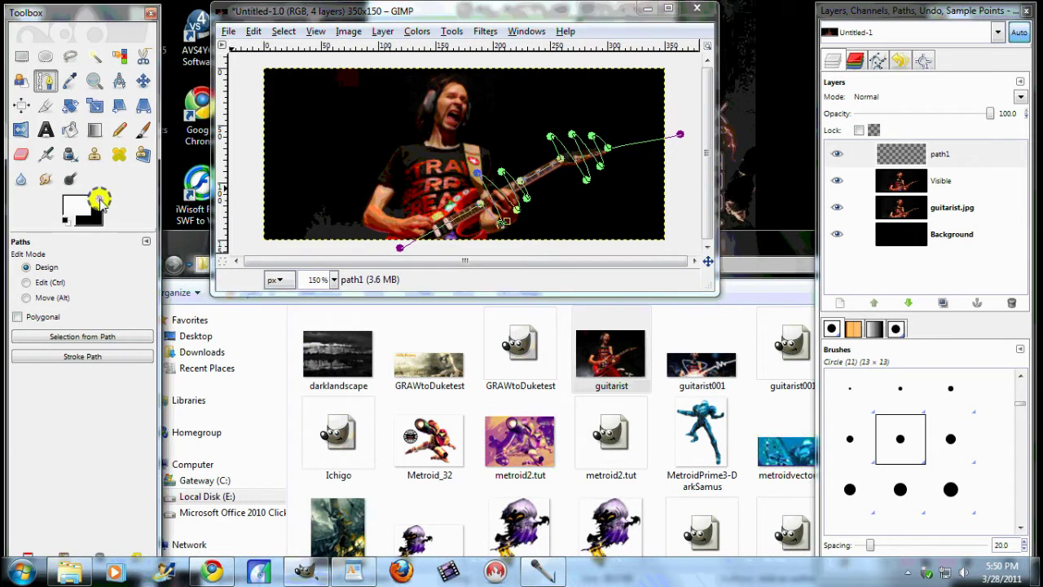
click(253, 31)
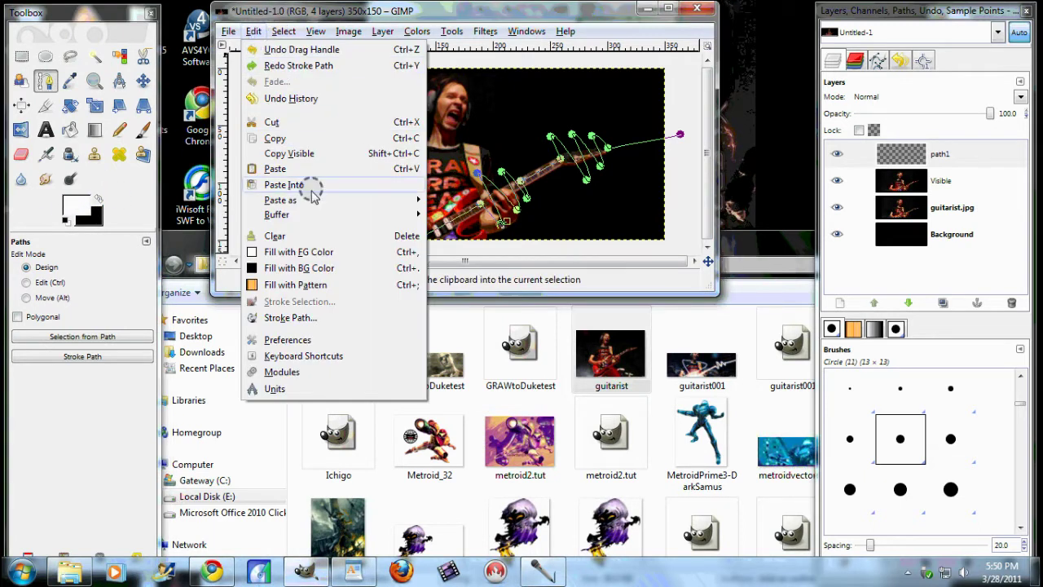
click(286, 321)
click(207, 281)
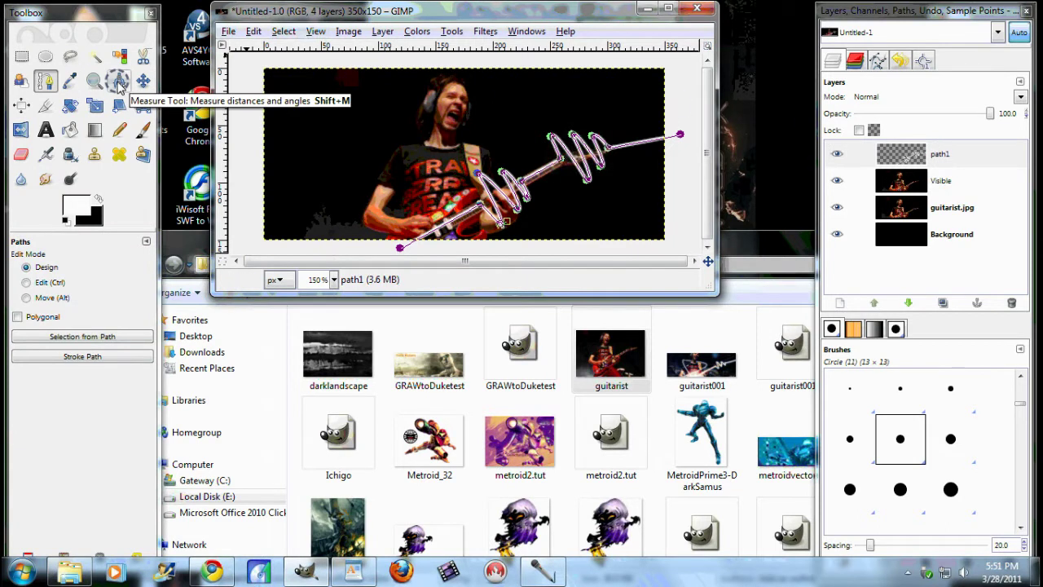
click(143, 81)
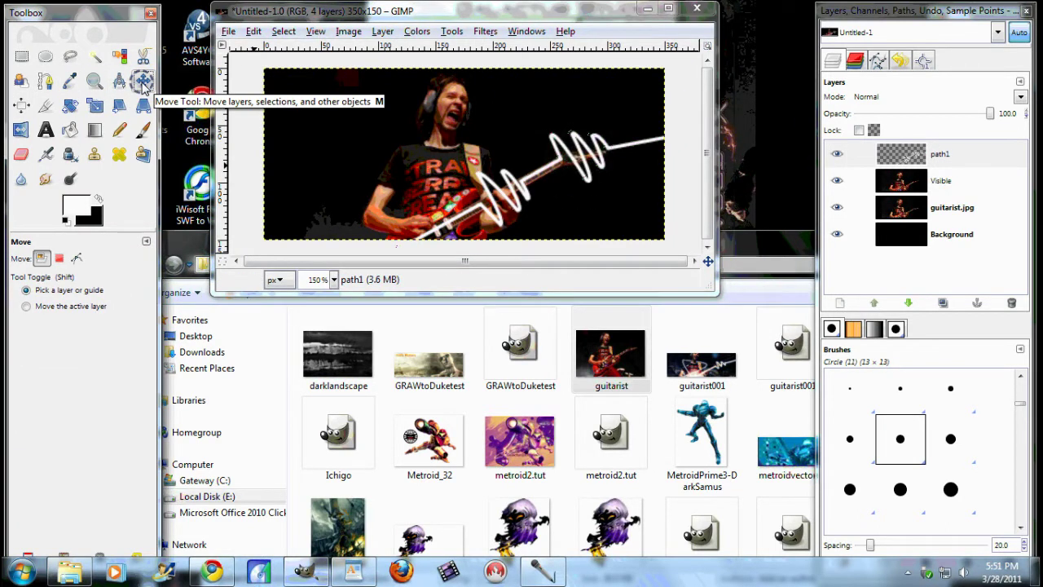
click(682, 102)
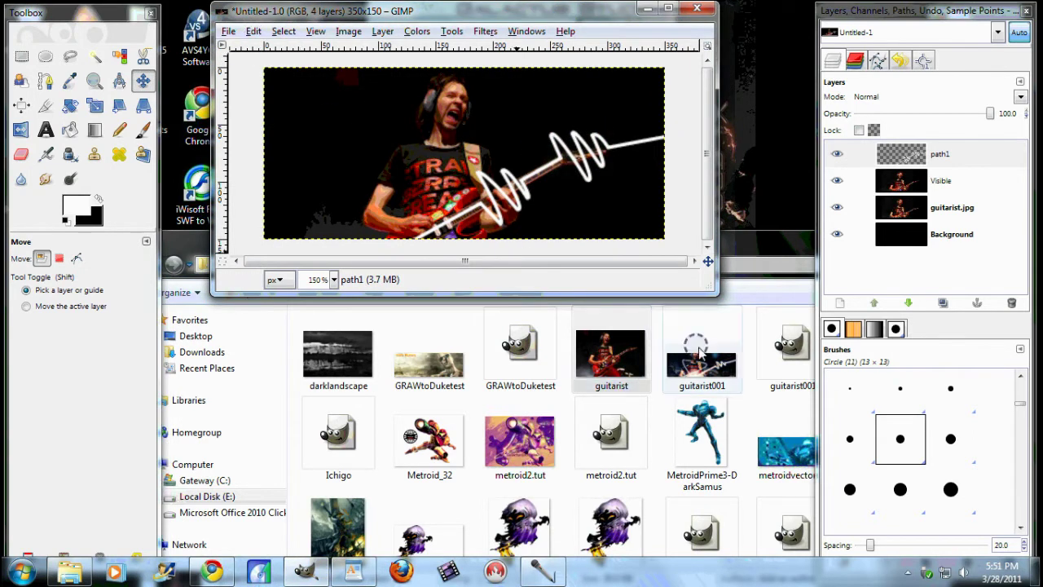
Step: Examine the finished guitarist001 image as a reference for how the line wraps around the guitar
double_click(664, 339)
click(1019, 8)
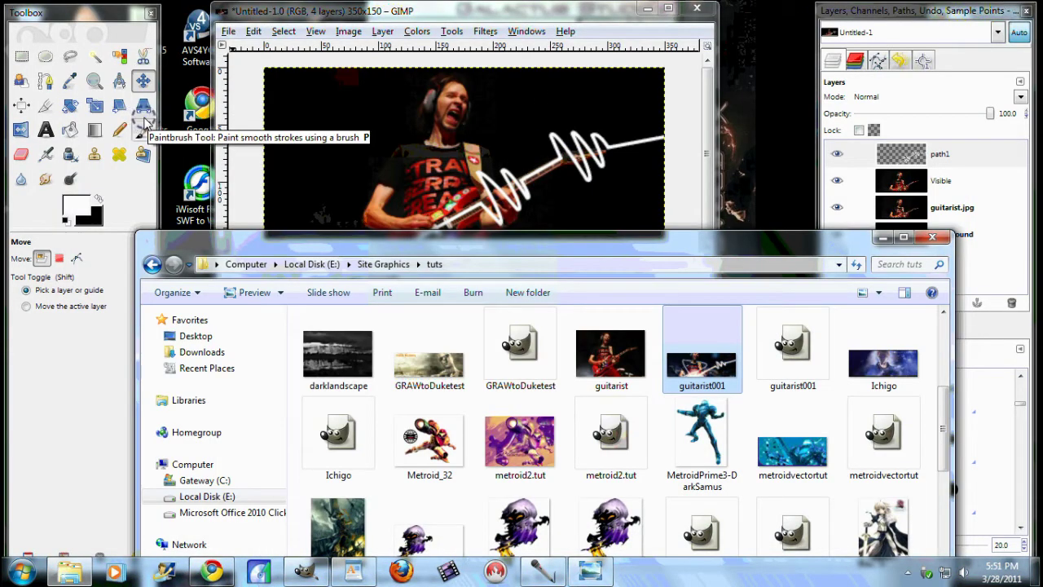
Step: Erase alternate parts of the white line where it crosses the guitar, using brush scale 0.58, so it appears to wrap around it
click(21, 154)
click(695, 118)
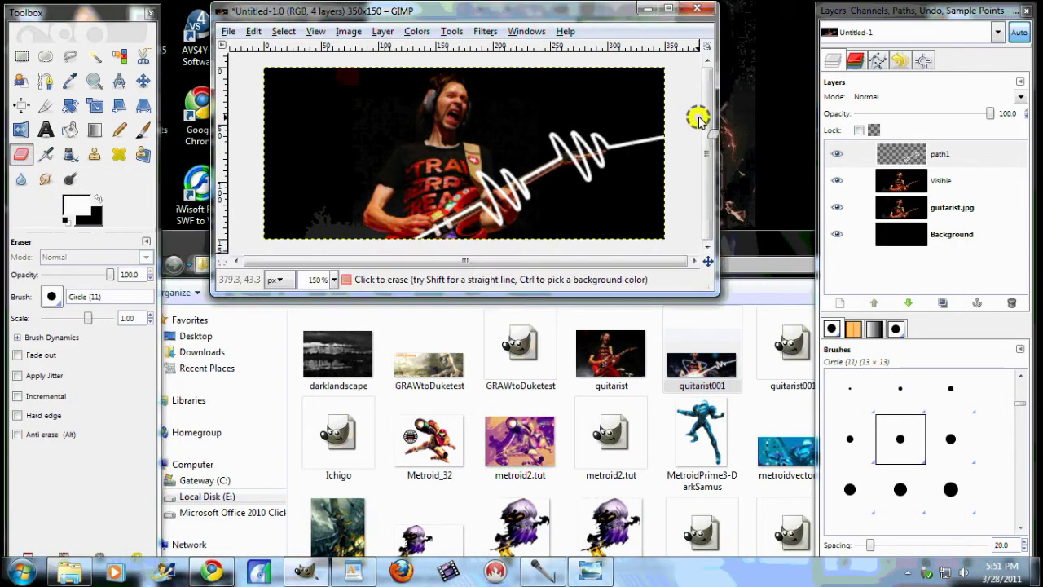
key(plus)
drag(88, 318, 83, 318)
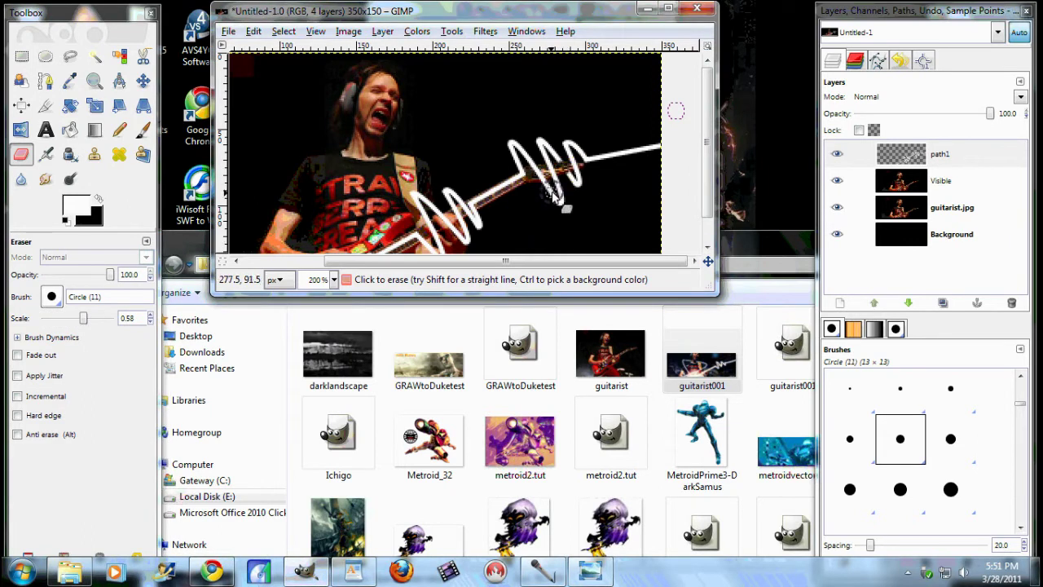
click(538, 172)
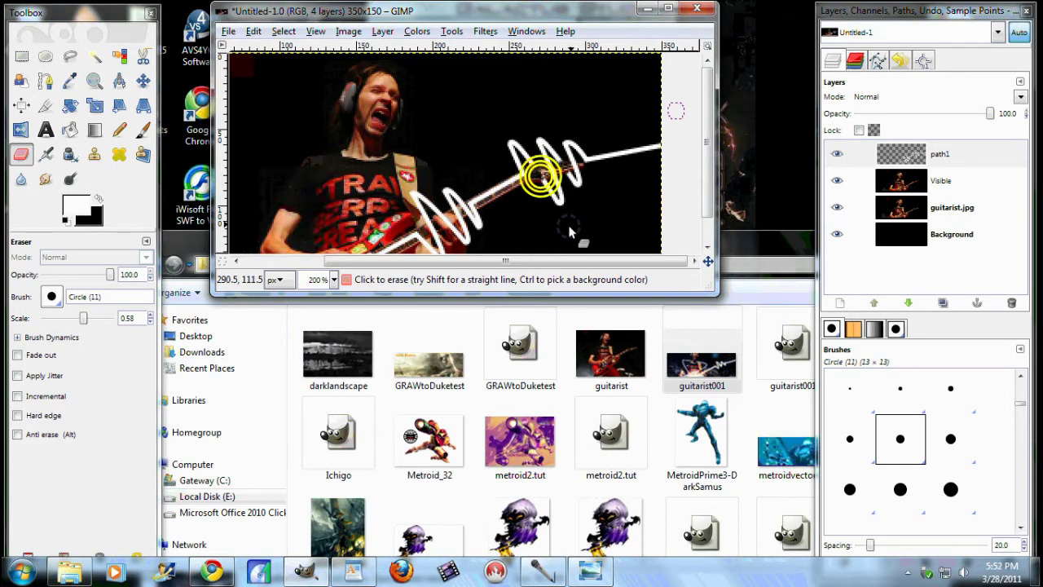
click(458, 213)
click(461, 216)
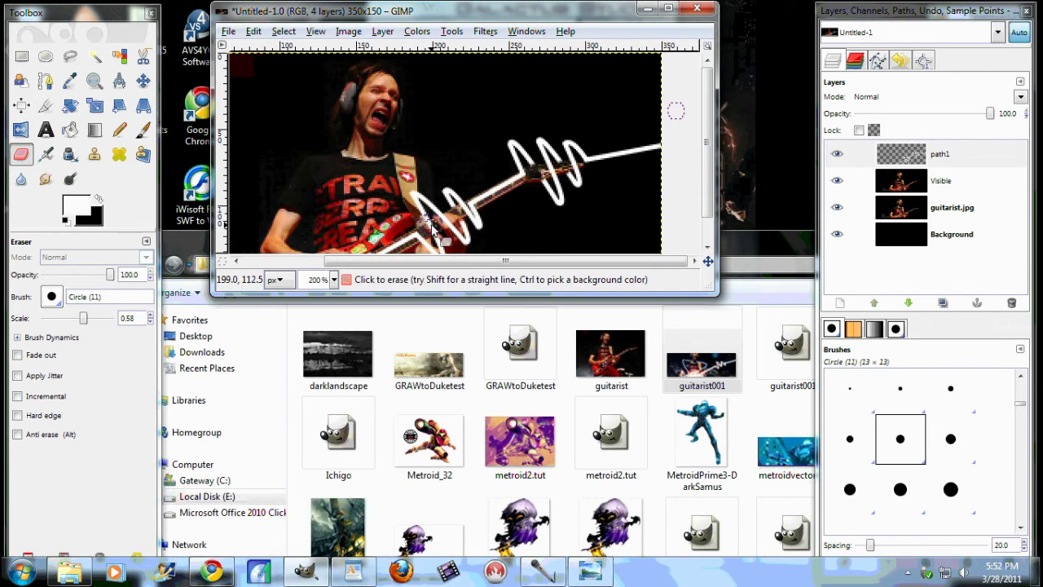
drag(706, 133, 707, 152)
key(minus)
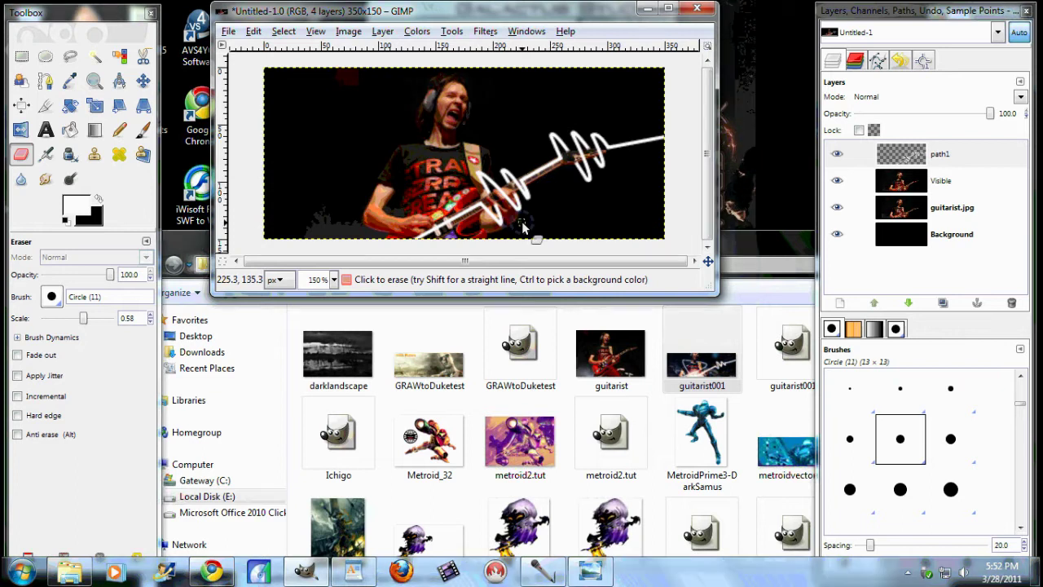
scroll(367, 181, down, 1)
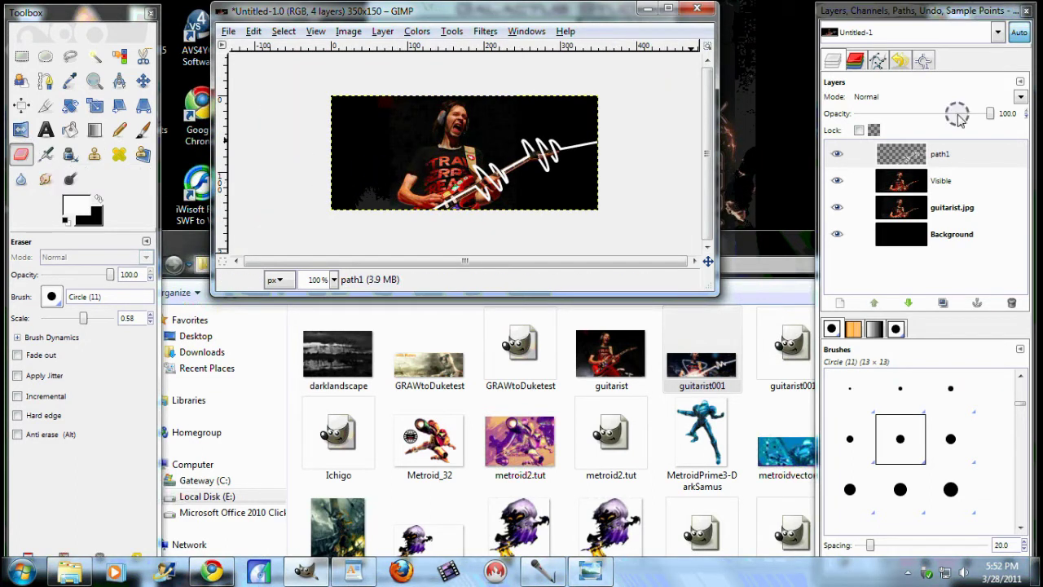
Step: Duplicate the path1 layer and apply a Gaussian Blur with a 7 px horizontal and vertical radius to the copy
click(959, 154)
click(942, 302)
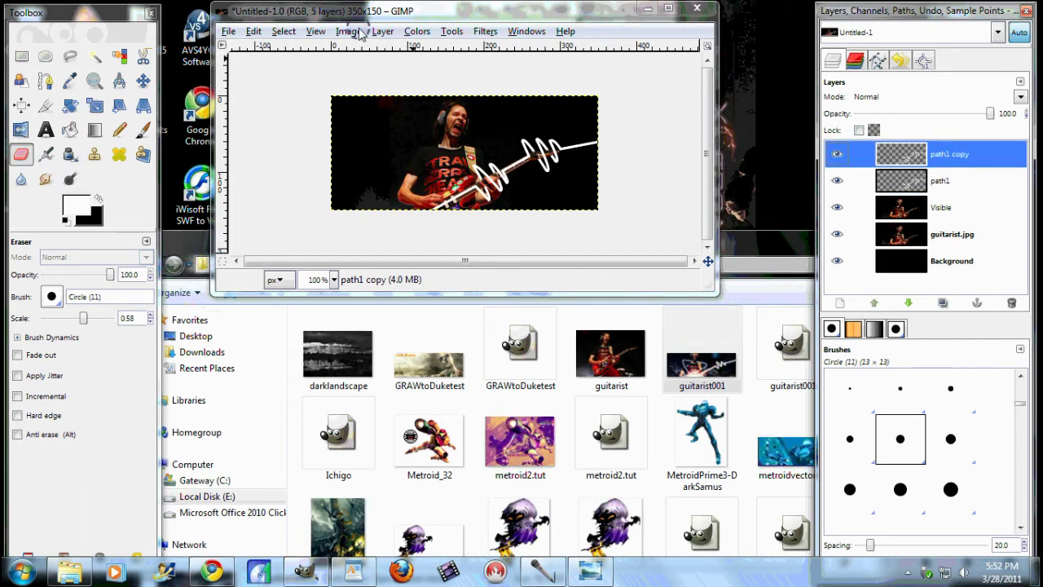
click(485, 31)
click(545, 104)
click(787, 120)
click(154, 258)
click(154, 258)
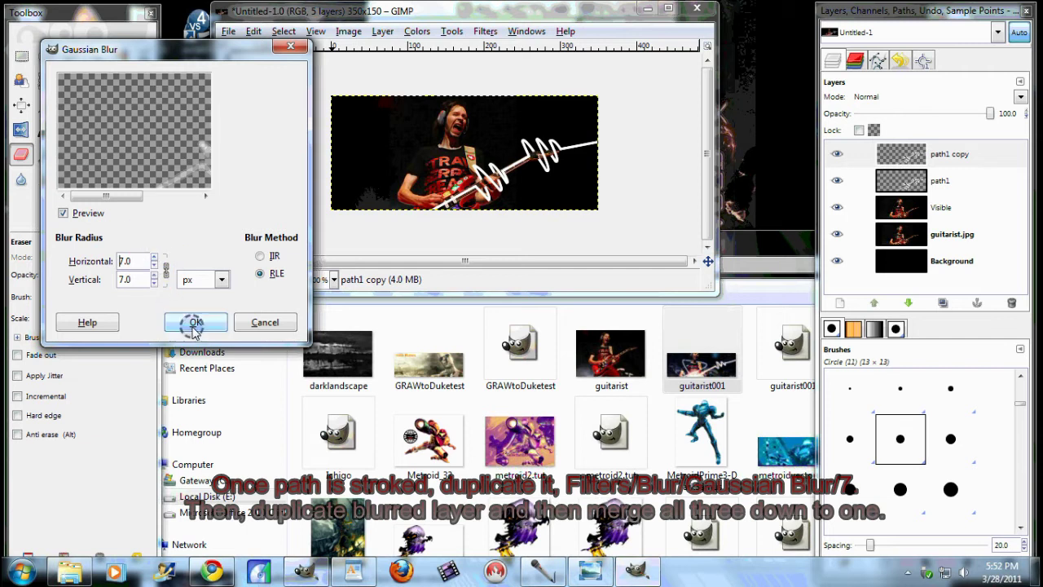
click(196, 322)
Step: Duplicate the blurred copy of the path1 layer
click(943, 302)
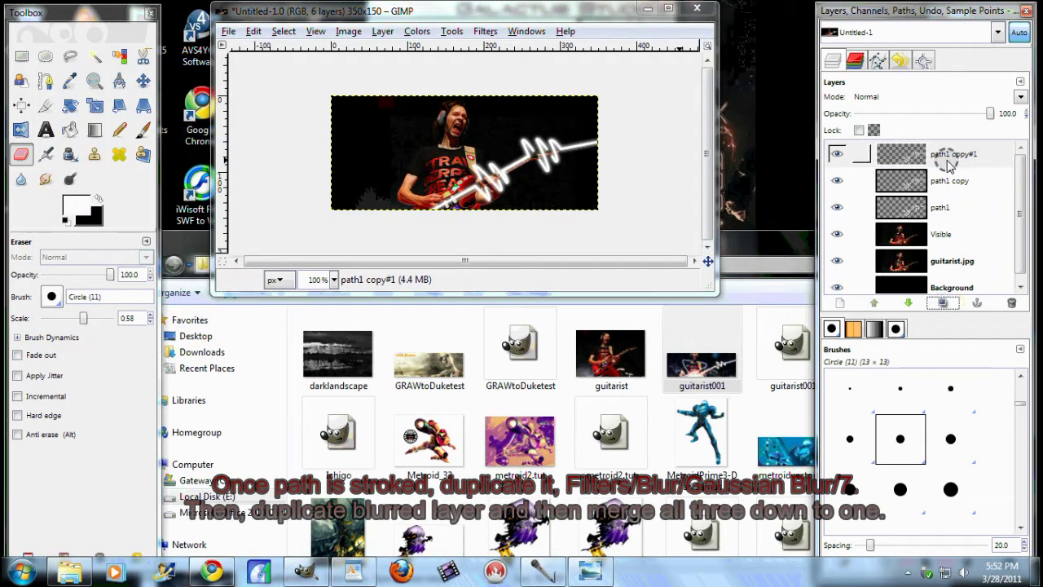
Step: Merge both blurred copies down into the path1 layer and set the merged layer's opacity to 97.1
right_click(945, 160)
click(853, 257)
right_click(949, 154)
click(872, 255)
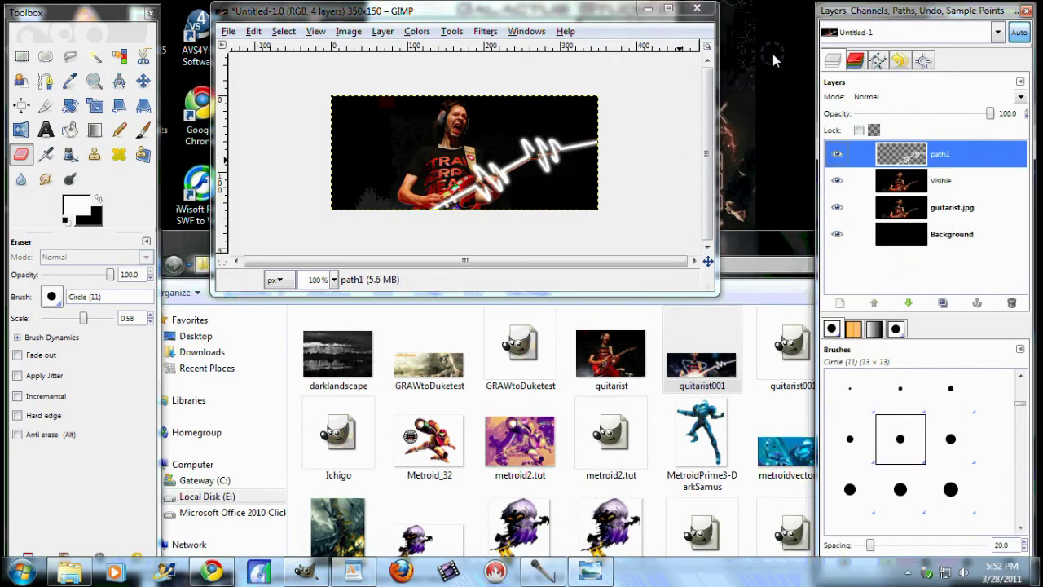
mouse_move(984, 111)
mouse_down()
mouse_move(949, 117)
mouse_move(994, 116)
mouse_up()
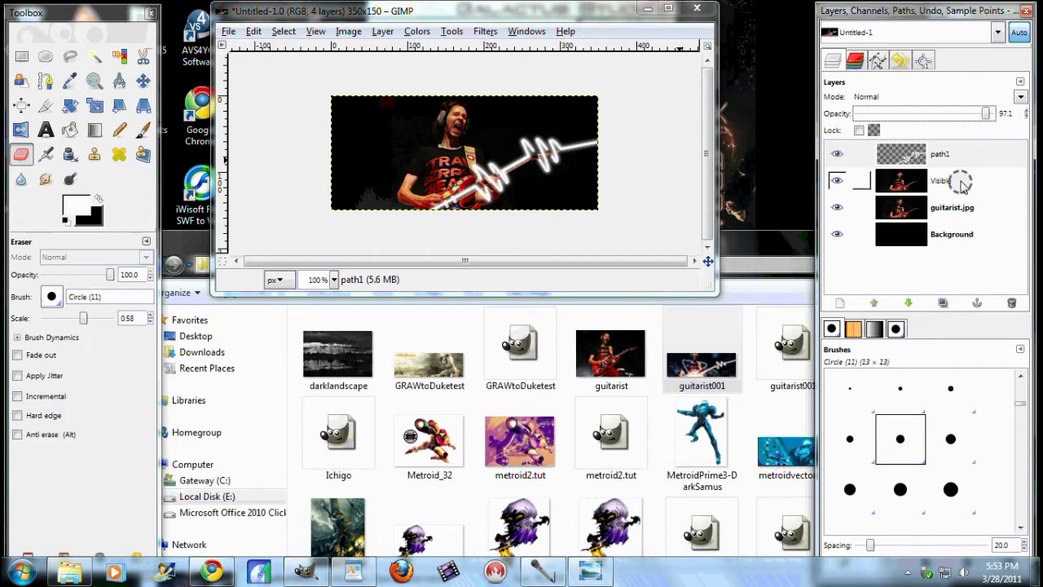
click(935, 160)
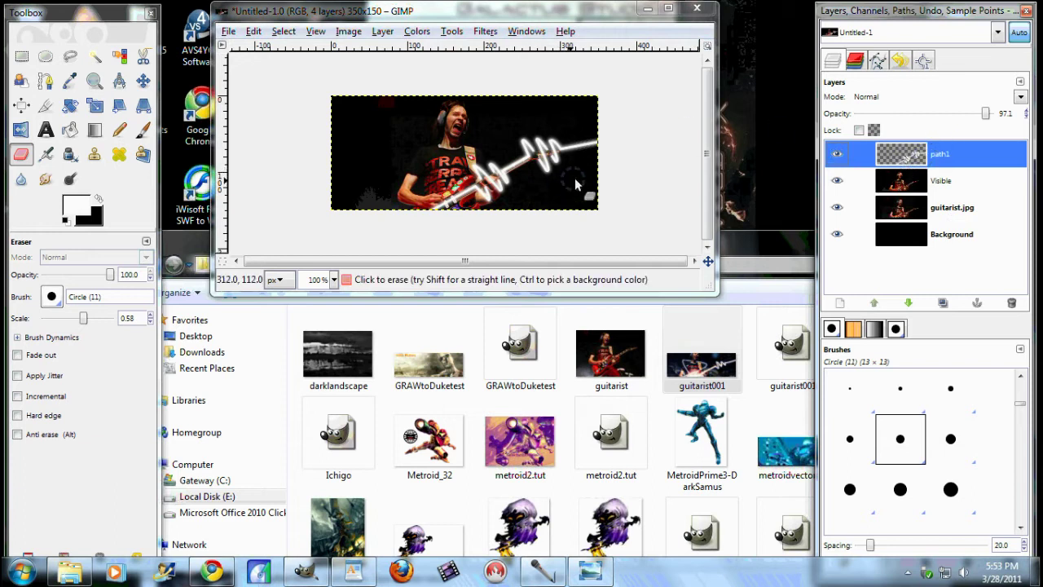
Step: Create a new transparent 350 × 150 px layer named glow1 above the path1 layer
click(1020, 82)
mouse_move(907, 92)
click(759, 114)
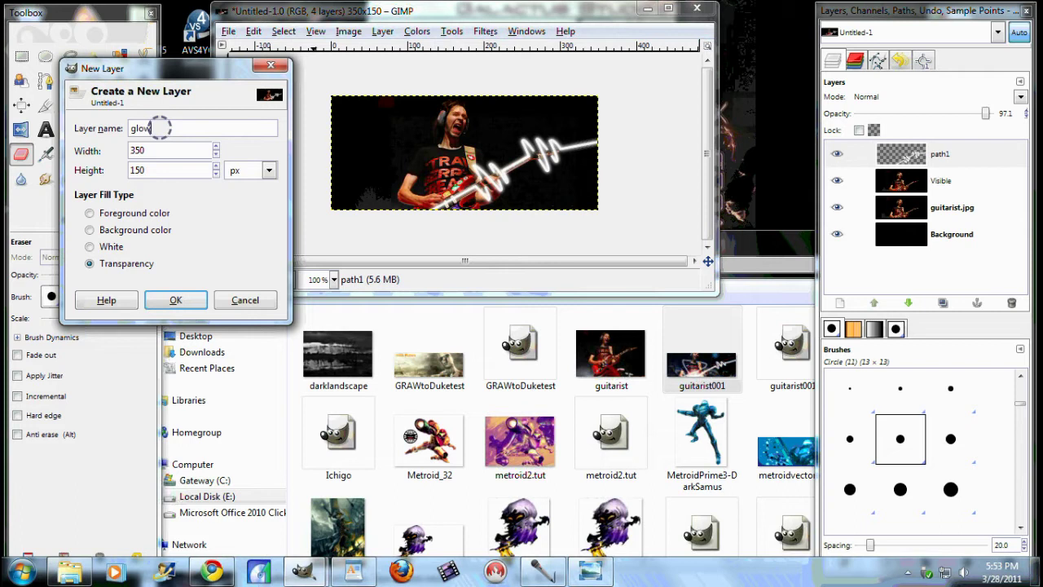
key(Return)
Step: Switch to the Airbrush with the Circle Fuzzy (19) brush
click(45, 154)
click(66, 298)
drag(169, 348, 170, 357)
scroll(171, 358, up, 2)
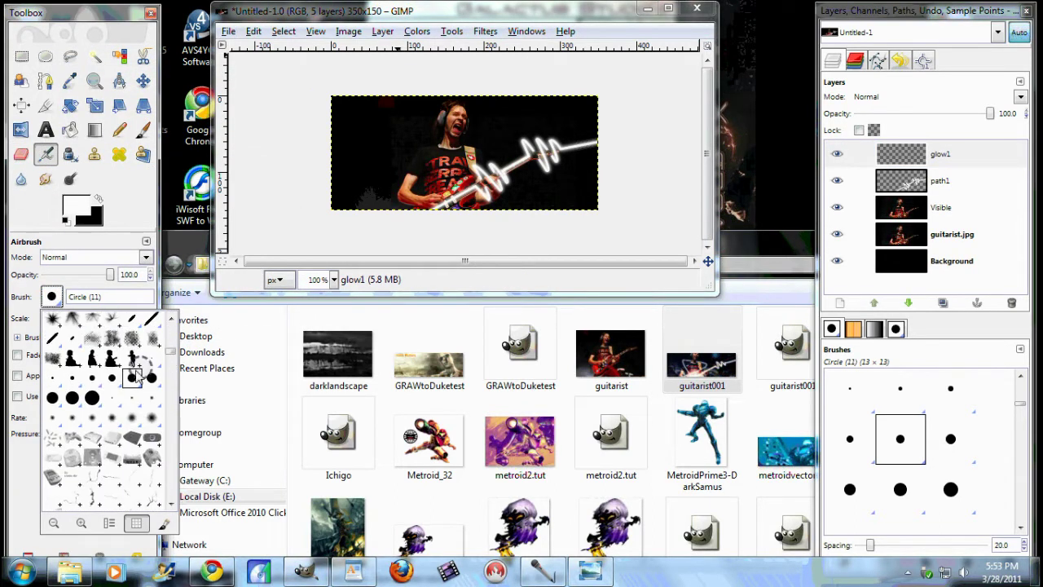
double_click(150, 421)
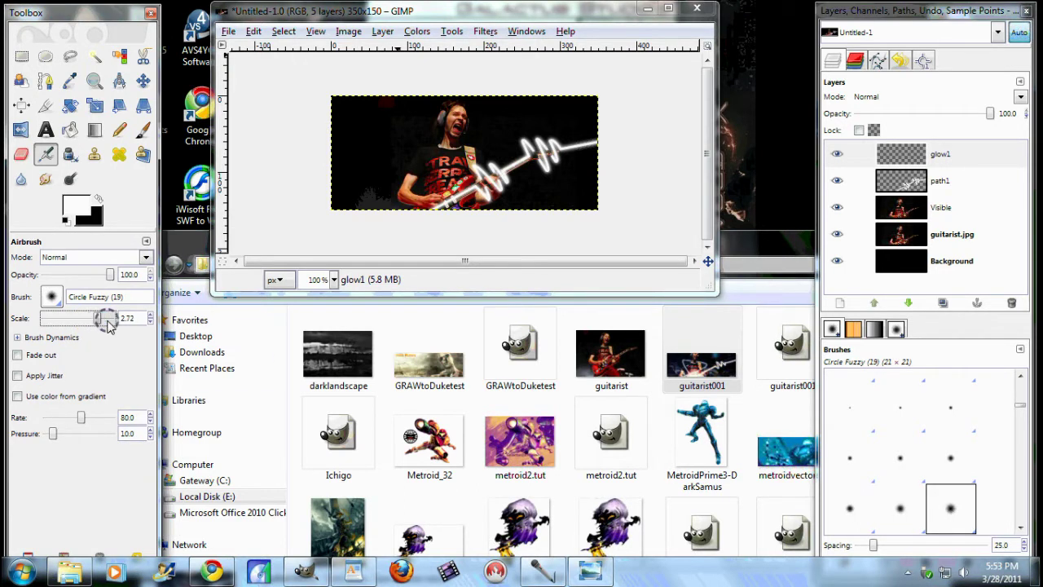
Step: Set the foreground color to the crimson cc0030
click(74, 204)
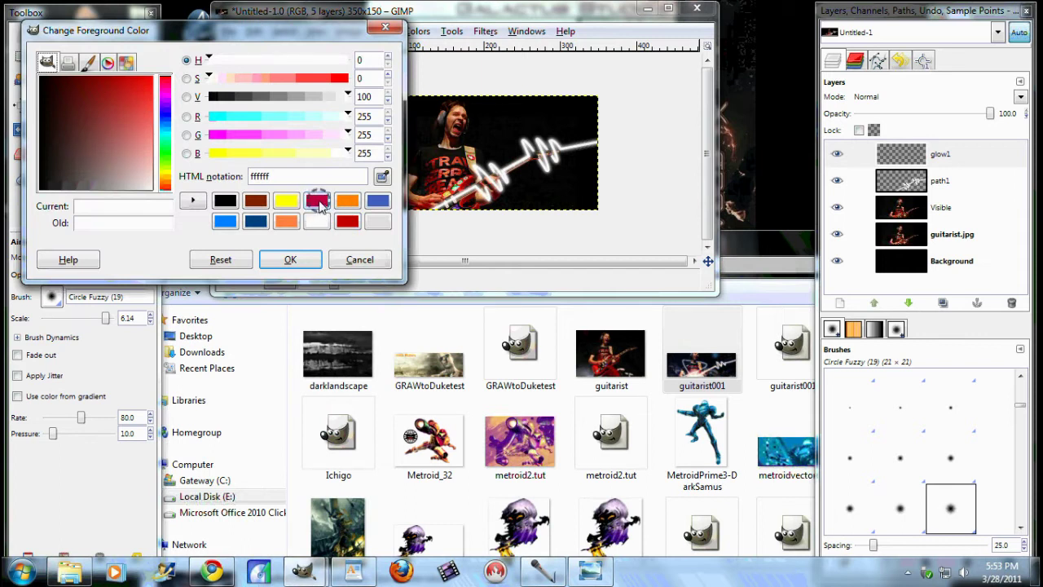
click(346, 222)
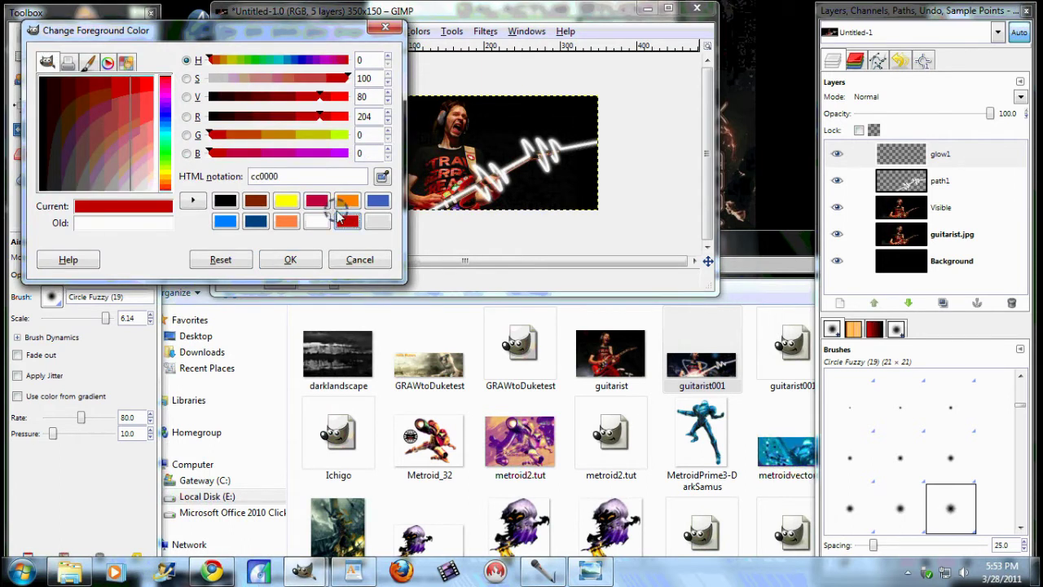
drag(211, 154, 244, 157)
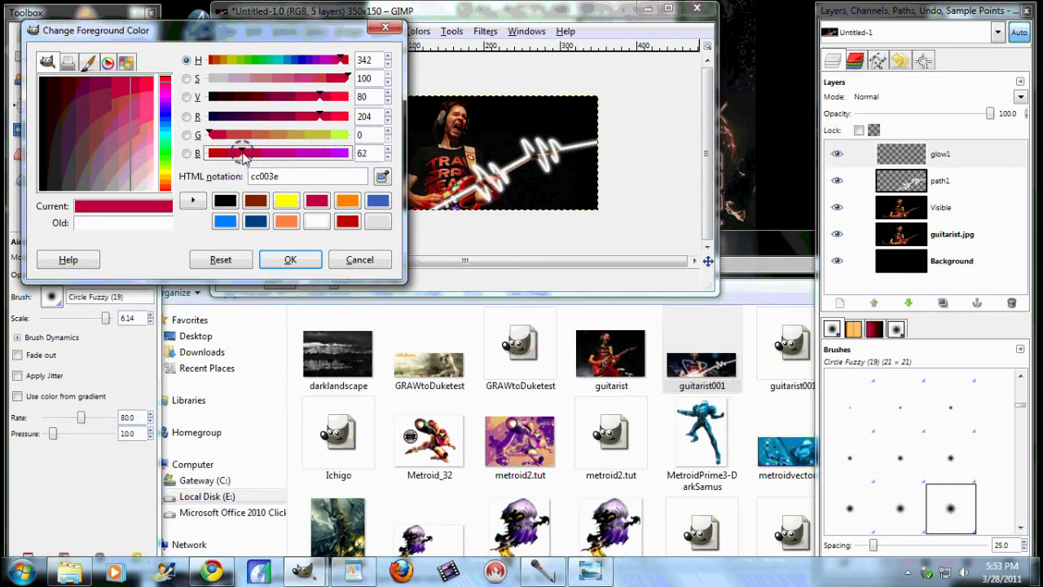
click(290, 259)
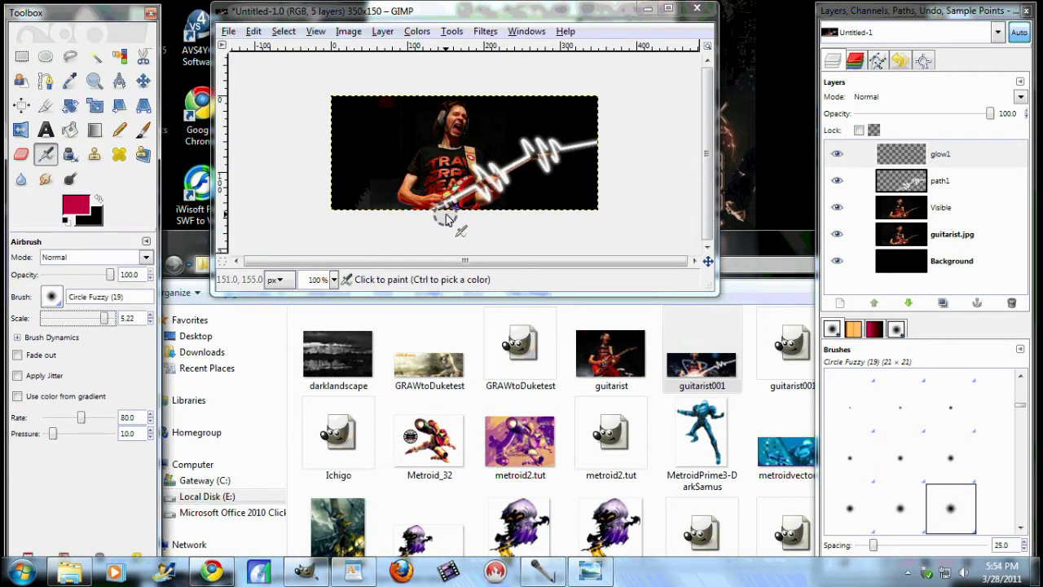
Step: Airbrush a crimson glow at the base of the guitar on the glow1 layer, using brush scale 4.44
click(102, 318)
drag(103, 319, 101, 318)
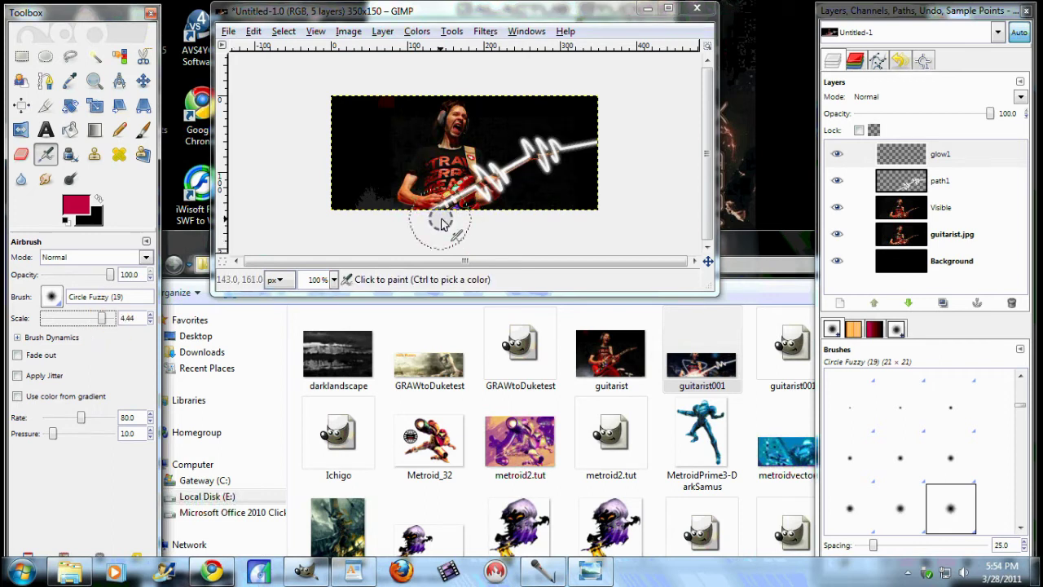
click(448, 222)
click(450, 226)
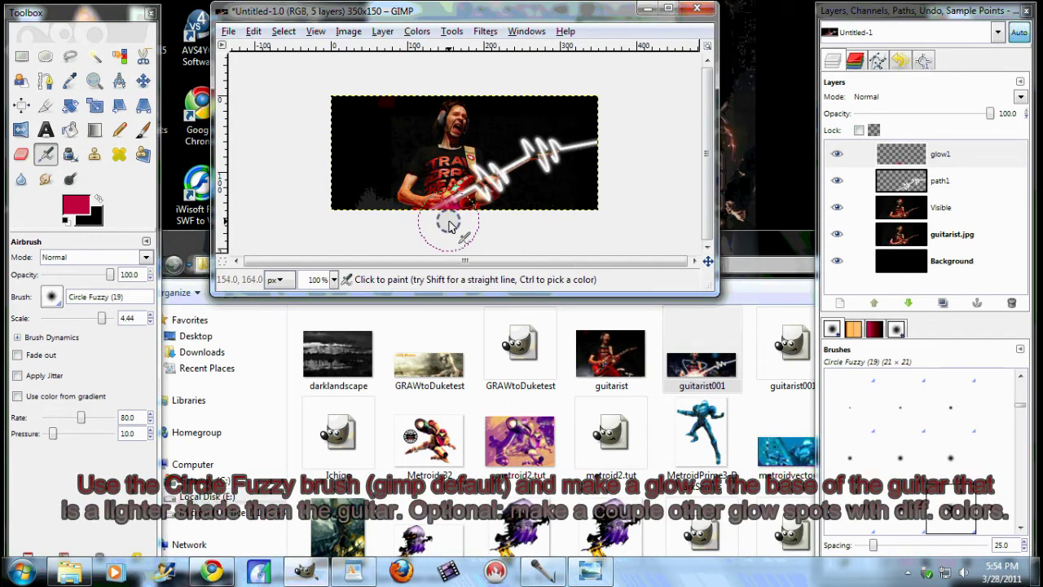
drag(450, 225, 451, 220)
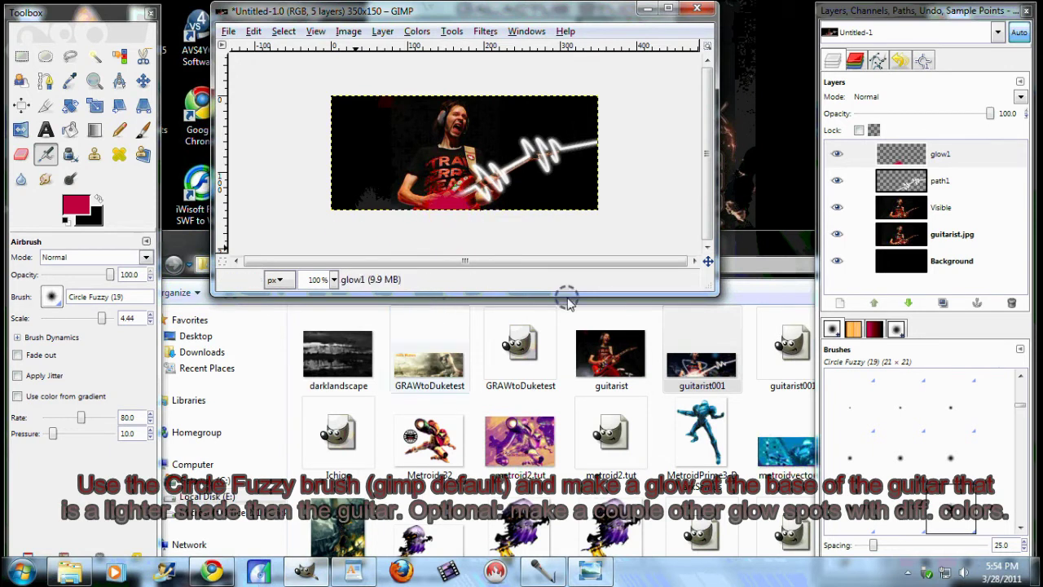
Step: Airbrush a bright blue glow spot in the dark area to the right of the guitarist's head, using brush scale 1.97
click(67, 207)
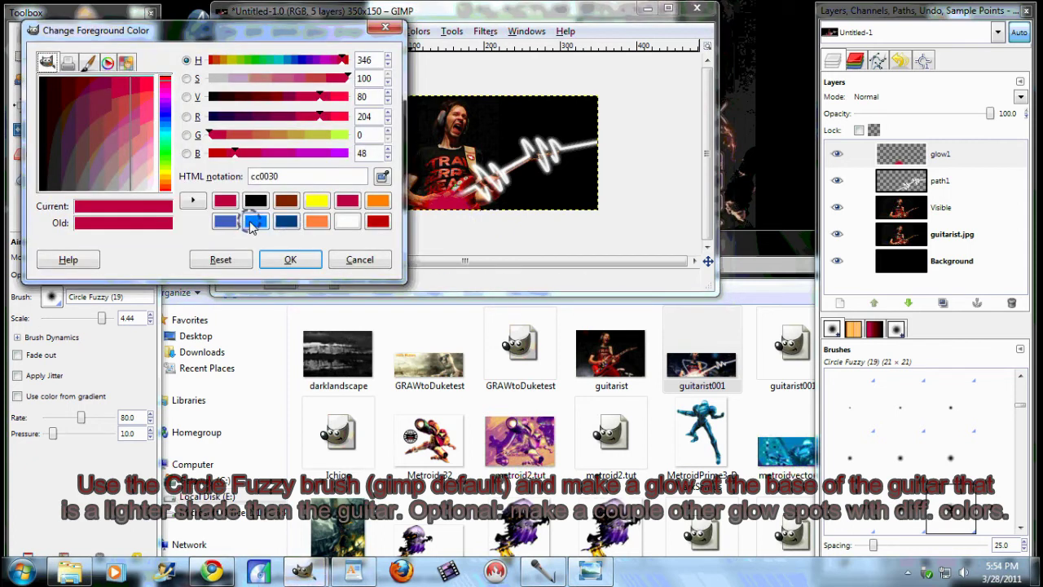
click(257, 221)
click(290, 259)
click(96, 320)
drag(96, 324, 94, 319)
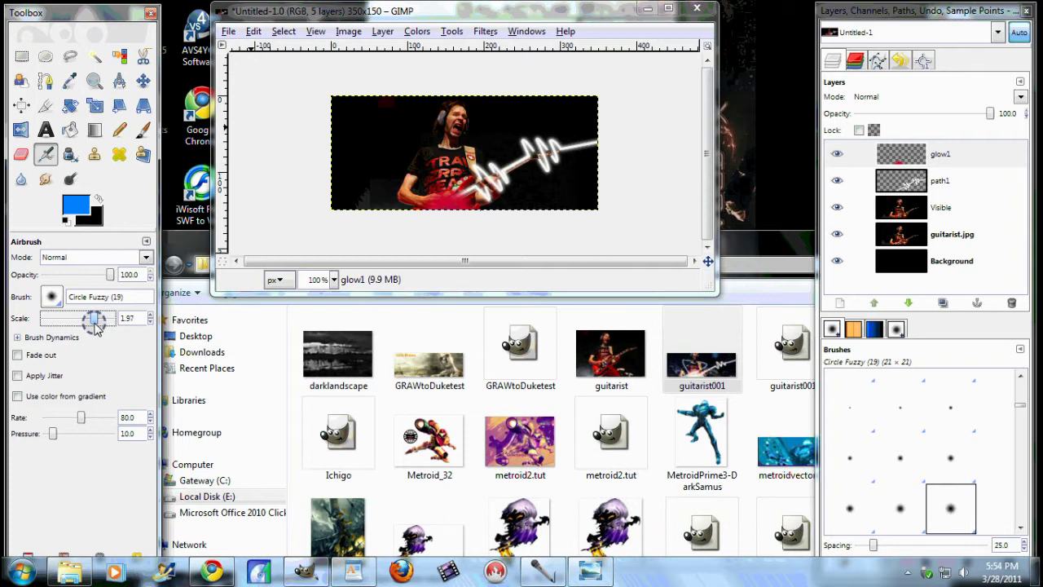
click(507, 108)
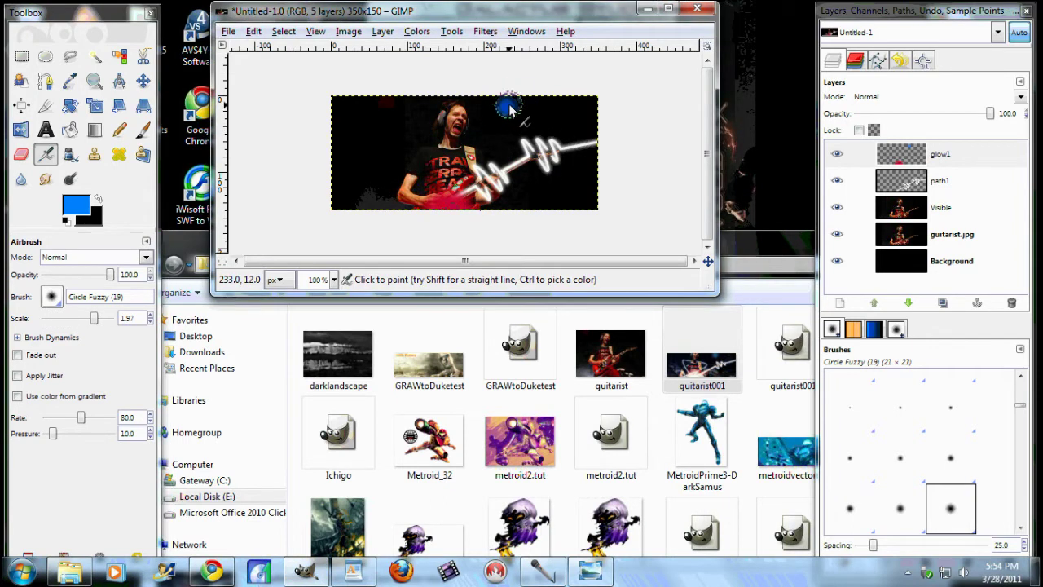
Step: Airbrush a yellow glow spot in the dark area to the left of the guitarist's head, using brush scale 2.04
click(85, 213)
click(350, 201)
click(290, 260)
click(151, 315)
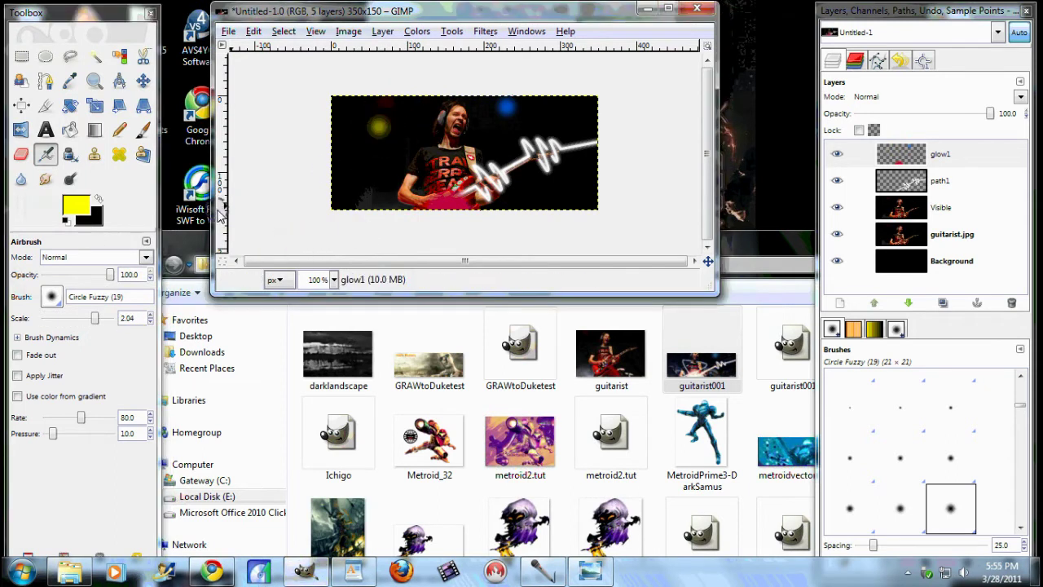
Step: Airbrush a reddish-brown glow spot in the banner's lower right corner, using color 922200
click(76, 205)
click(347, 201)
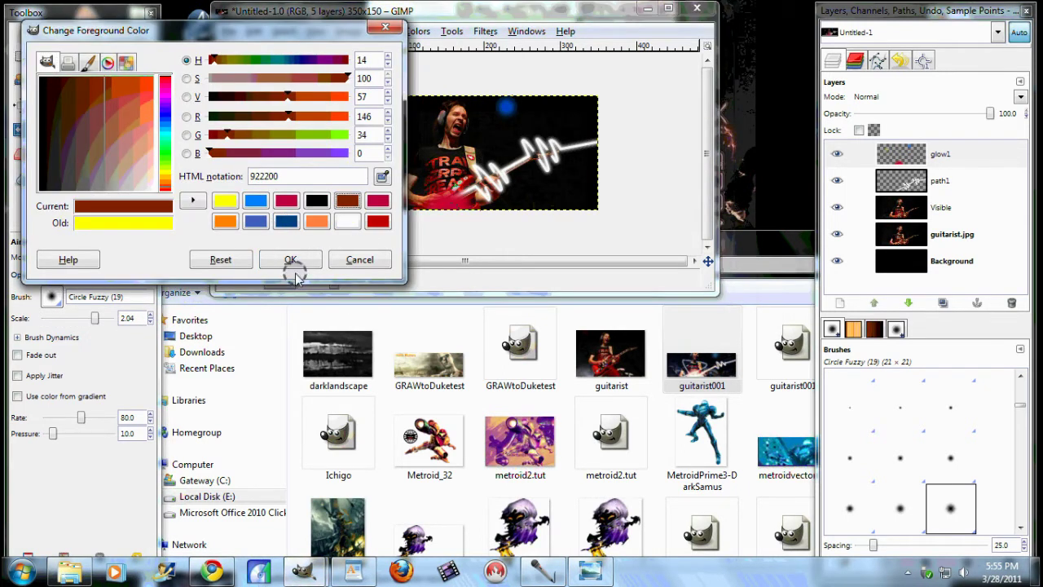
click(290, 259)
click(585, 193)
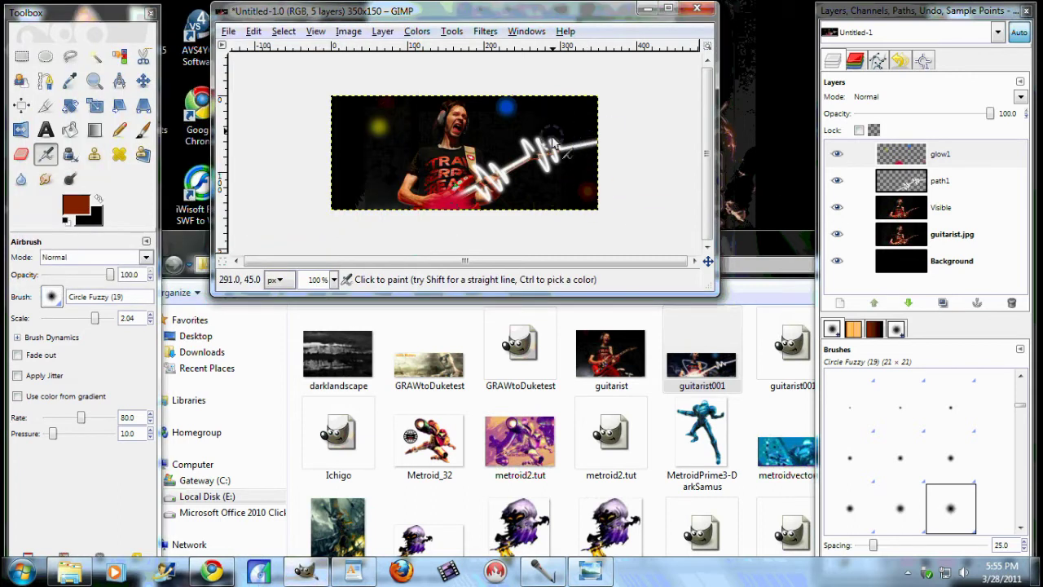
Step: Set the glow1 layer's blend mode to Addition and its opacity to 85.5
click(1014, 97)
click(894, 350)
drag(989, 113, 984, 113)
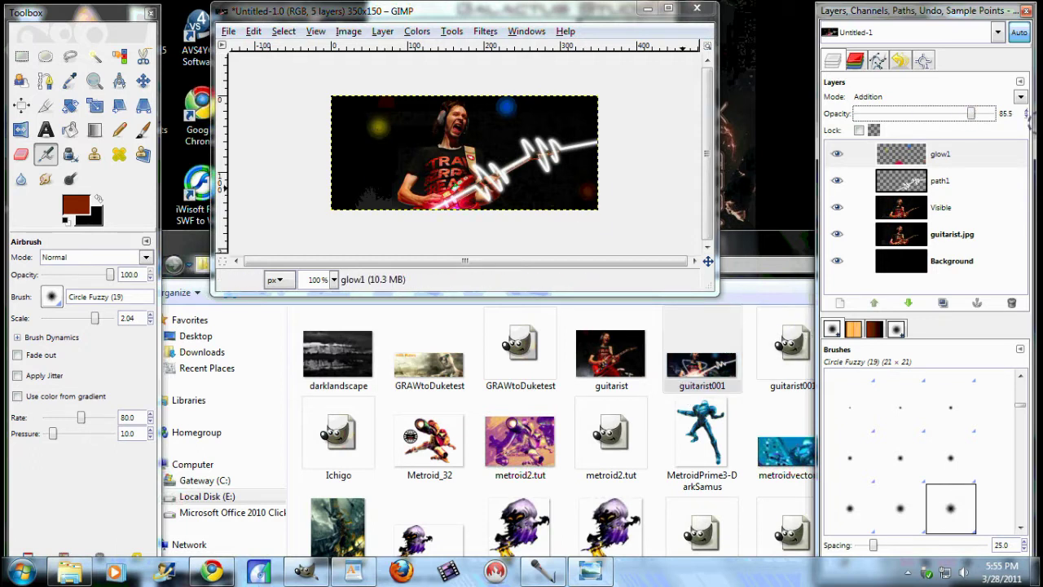
click(945, 161)
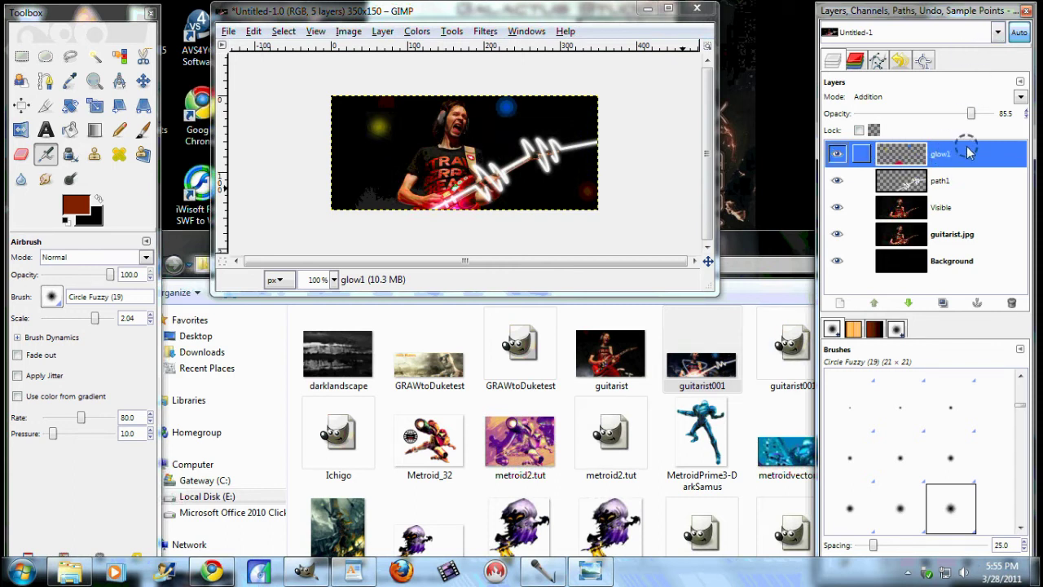
Step: Save the image as guitarist002.xcf in the tuts folder inside Site Graphics
click(227, 31)
click(269, 168)
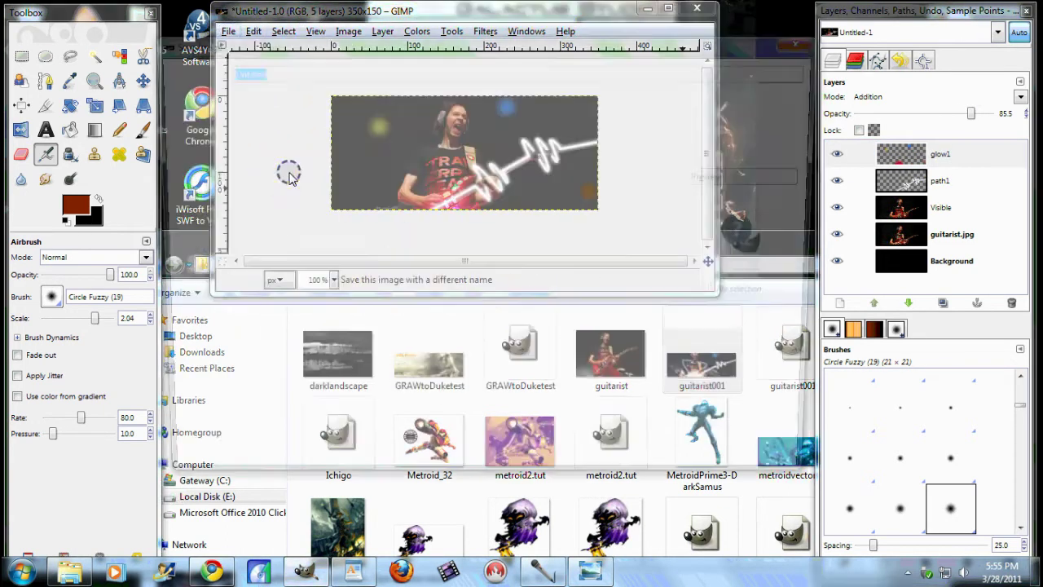
scroll(196, 375, down, 1)
click(192, 381)
scroll(318, 324, down, 4)
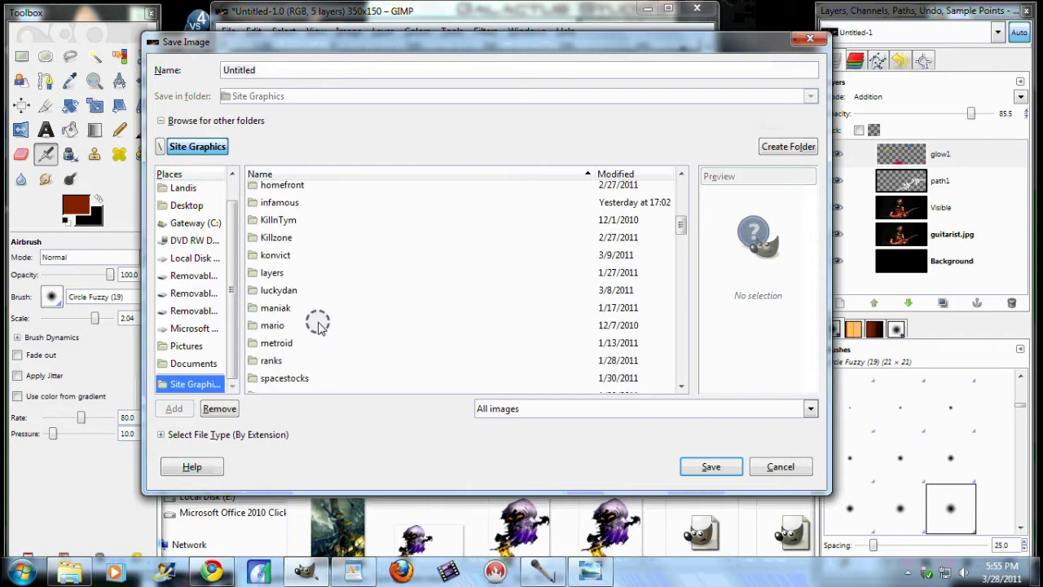
scroll(317, 324, down, 2)
double_click(273, 336)
drag(289, 70, 198, 70)
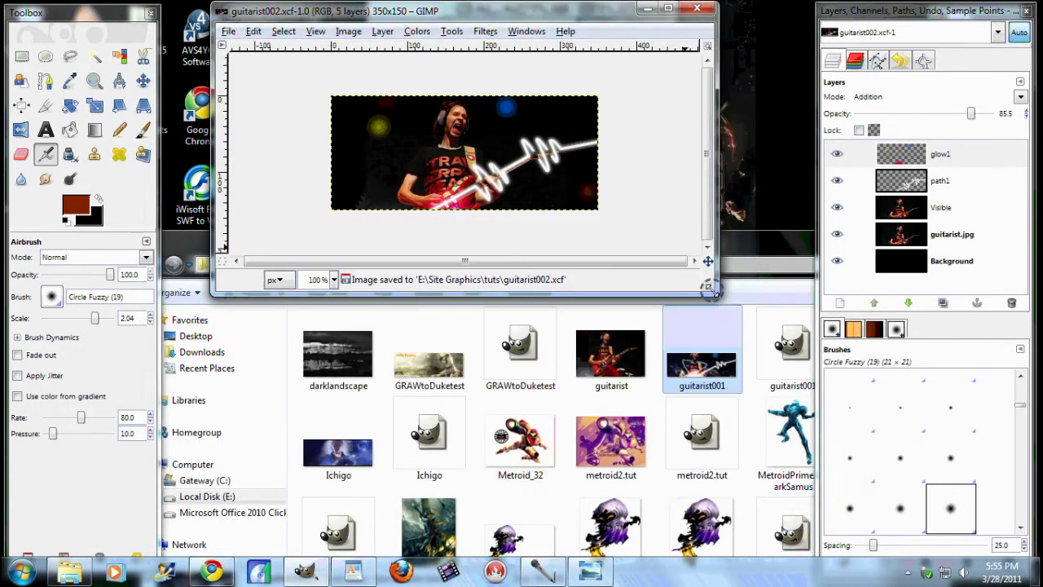
Step: Create a new transparent 350 × 150 px layer named path2 above the glow1 layer
click(1020, 81)
click(937, 92)
click(779, 115)
text(pa)
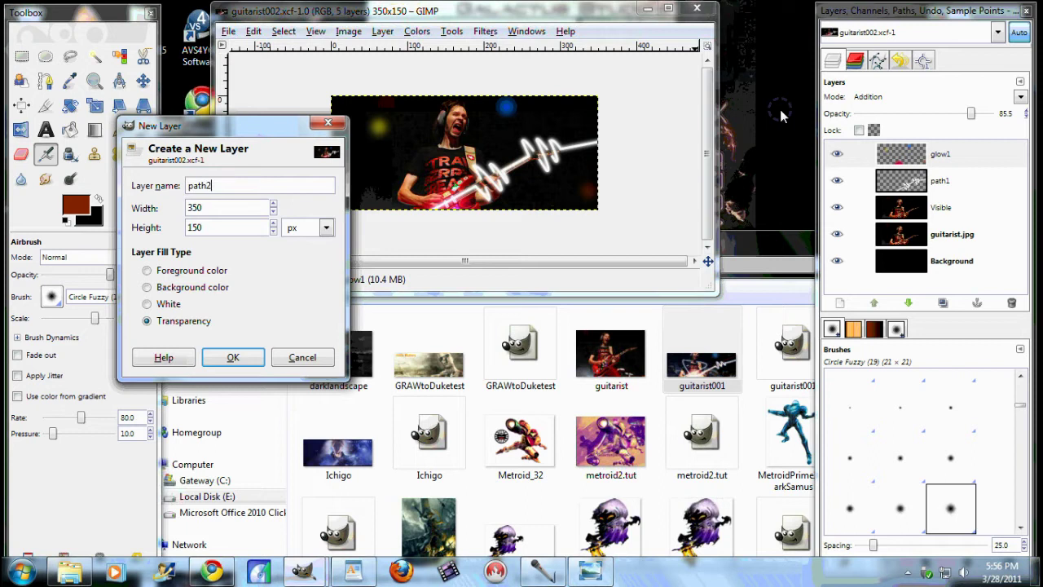
text(th2)
key(Return)
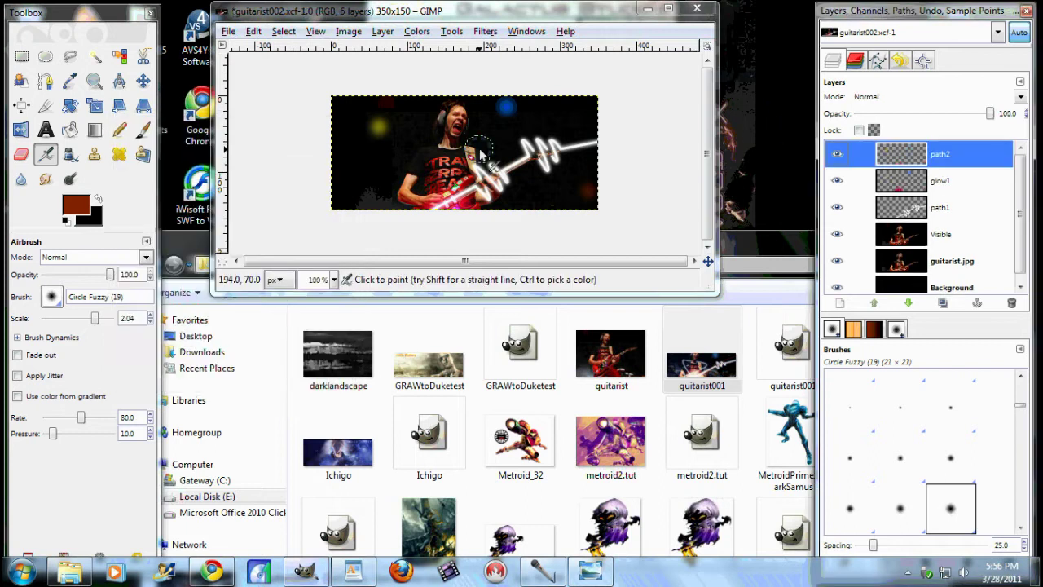
Step: Draw a four-anchor path that starts below the guitar, crosses the guitarist's shoulders and returns below the banner's lower edge
click(45, 81)
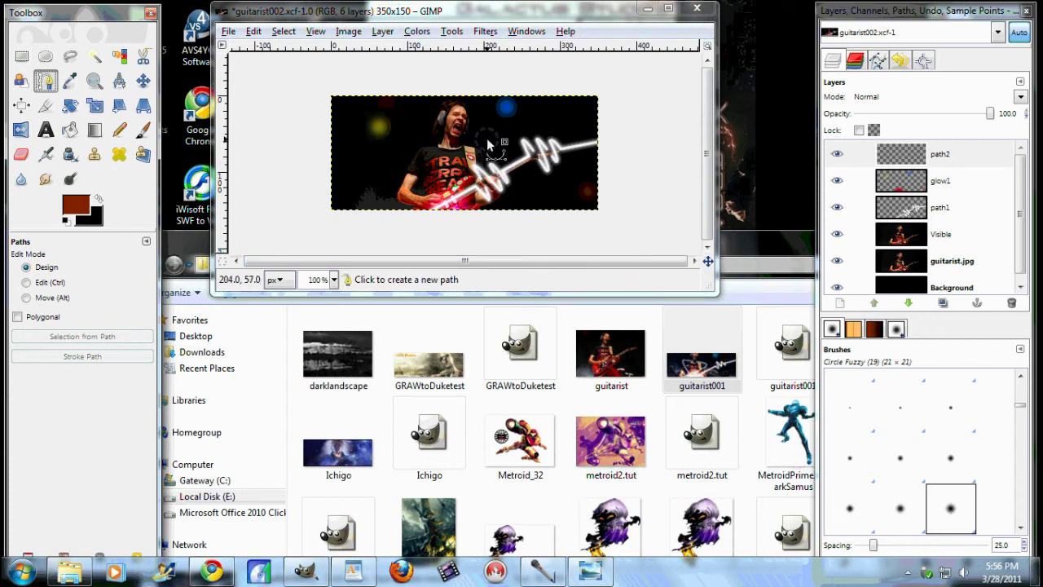
click(476, 219)
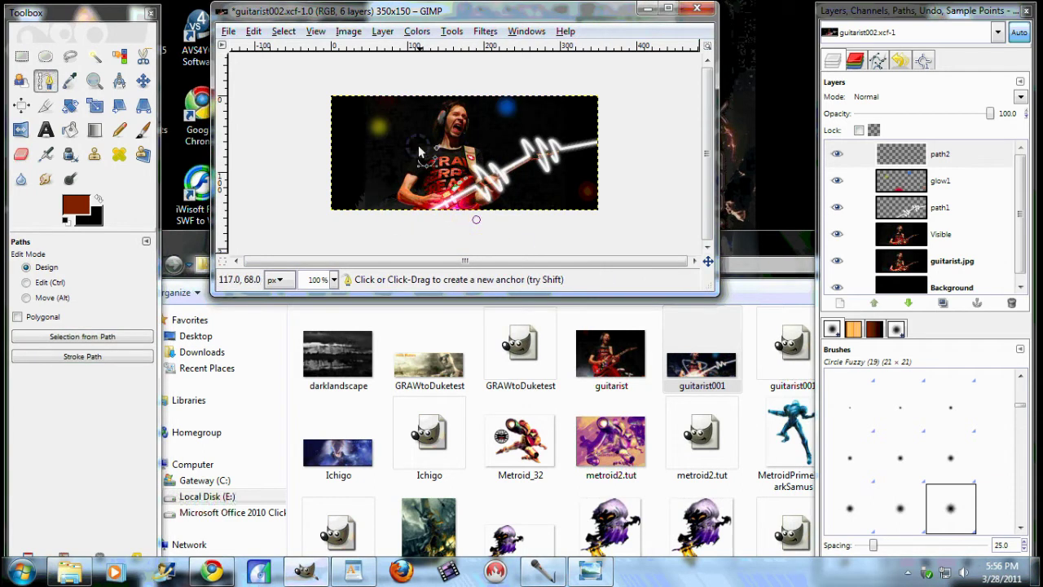
click(495, 142)
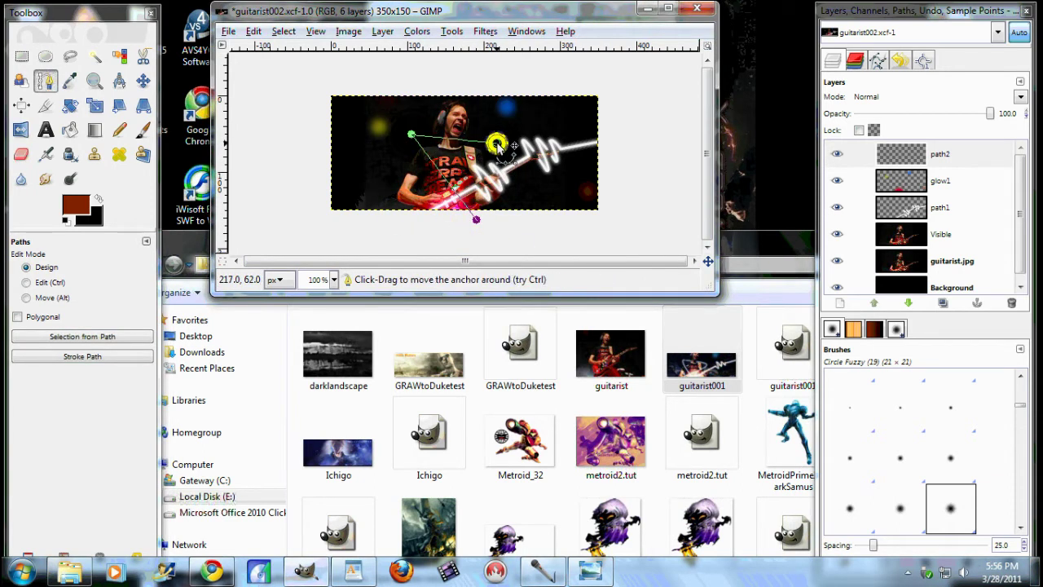
click(418, 221)
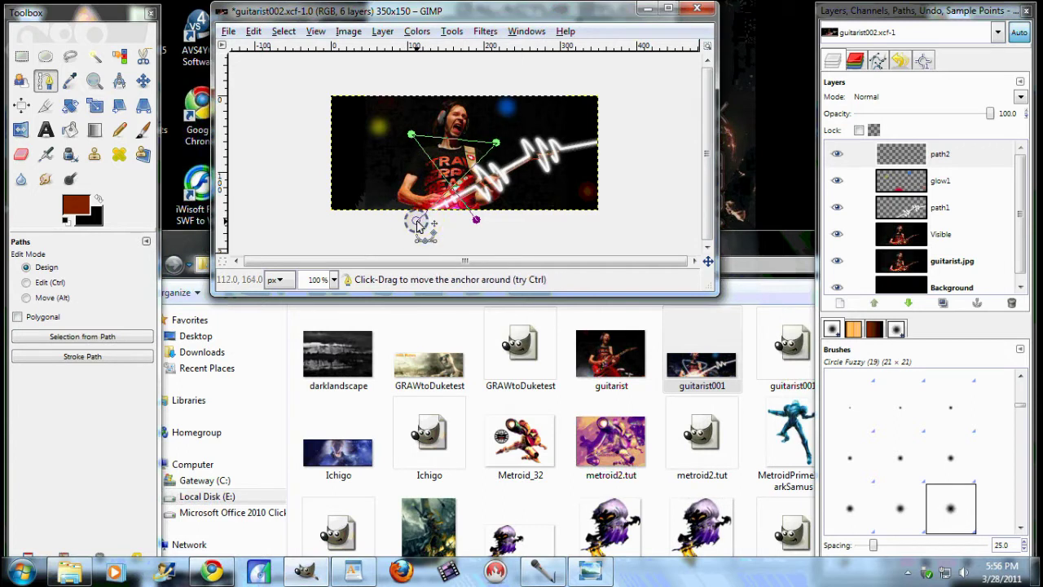
key(plus)
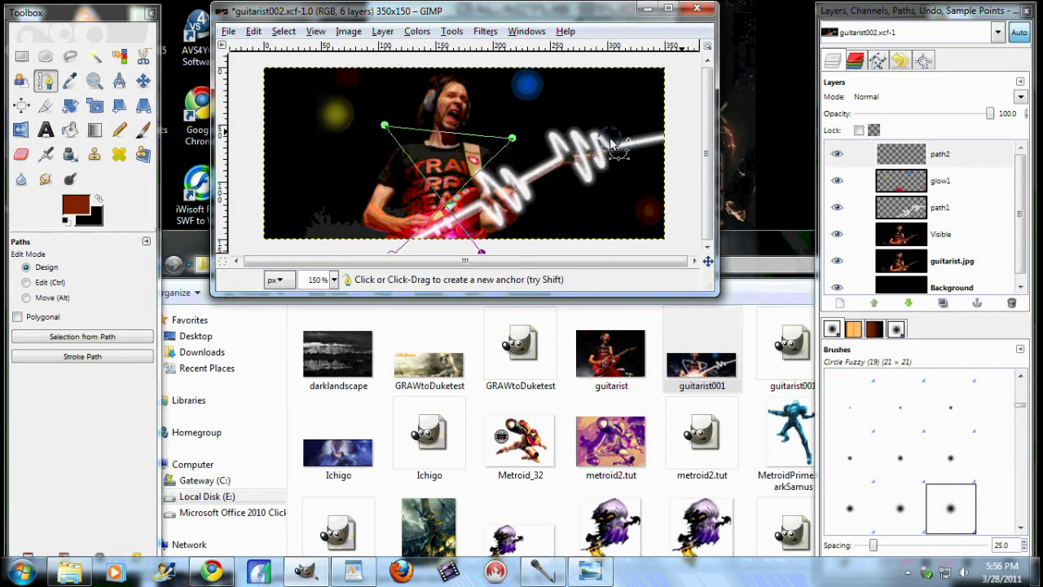
Step: Curve the path around the guitarist by adjusting its shoulder anchors and handles, and move its end anchor to the banner's lower left corner
drag(385, 125, 342, 110)
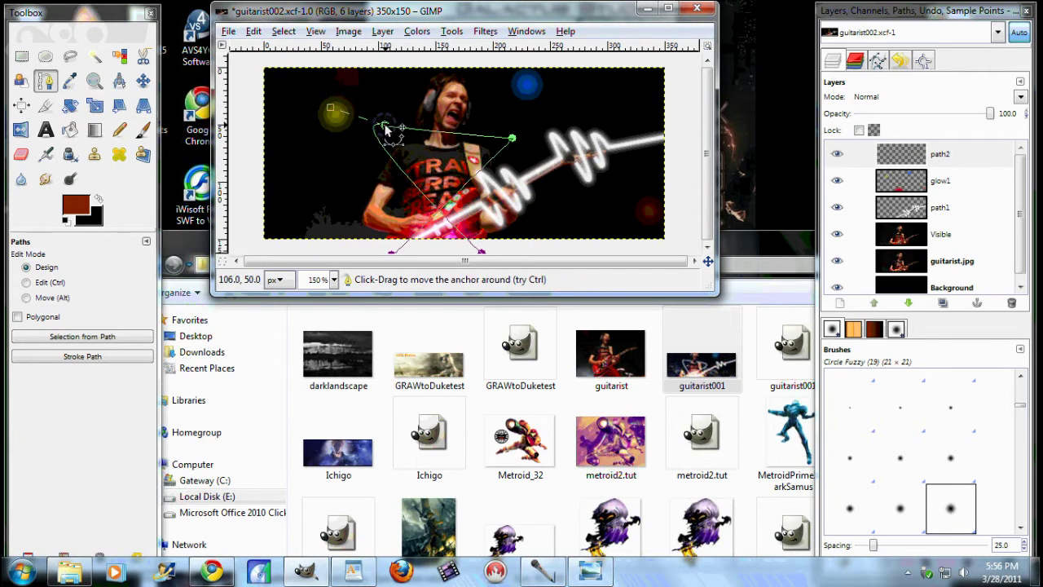
drag(513, 139, 522, 152)
drag(392, 254, 283, 249)
drag(522, 152, 551, 138)
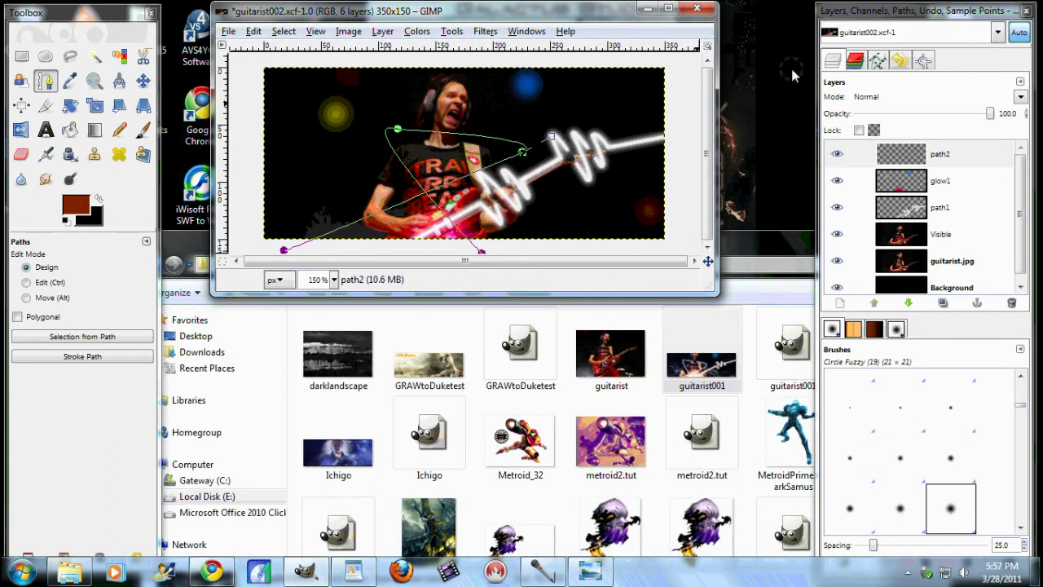
click(228, 31)
mouse_move(254, 31)
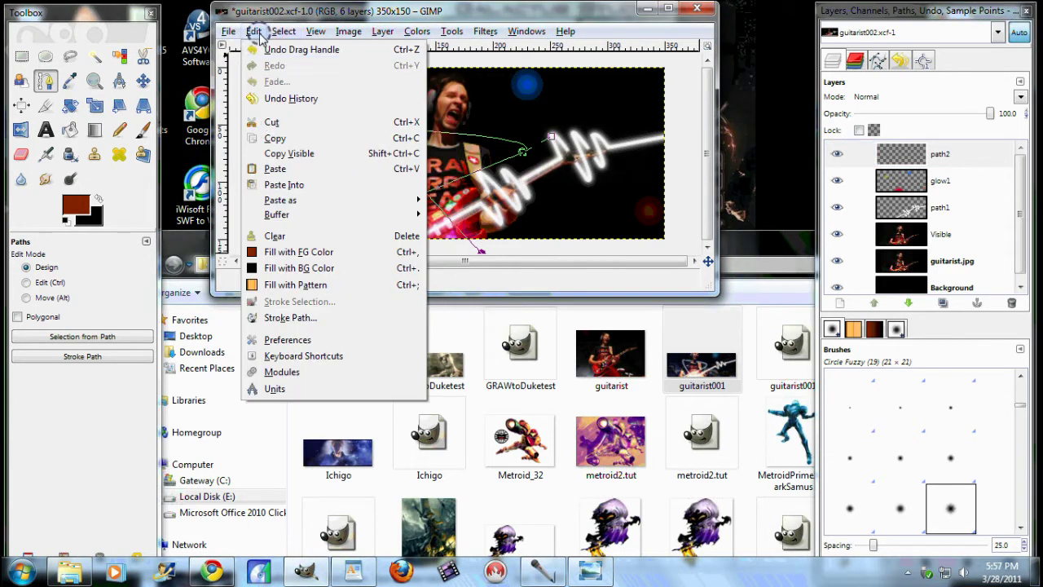
click(289, 317)
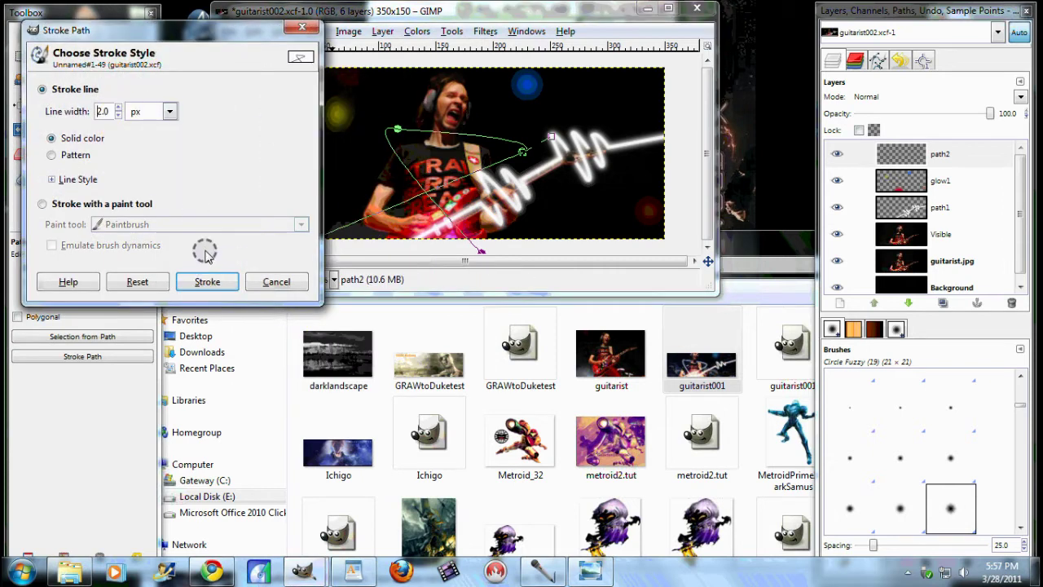
click(207, 282)
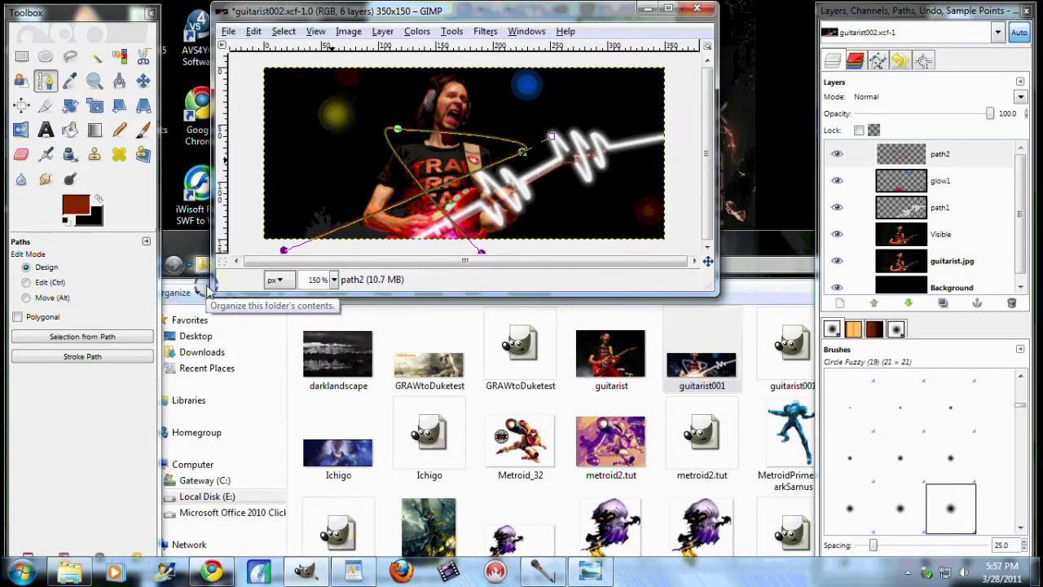
key(ctrl+z)
Step: Set the foreground color to white and stroke the path on the path2 layer with a 2 px solid line
click(67, 221)
click(98, 198)
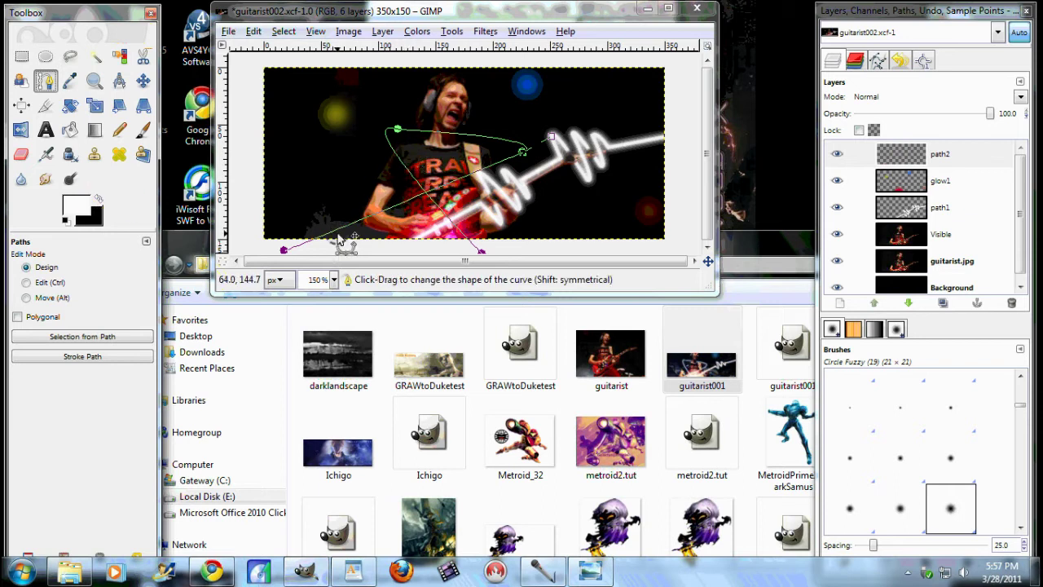
click(258, 32)
click(289, 317)
click(207, 282)
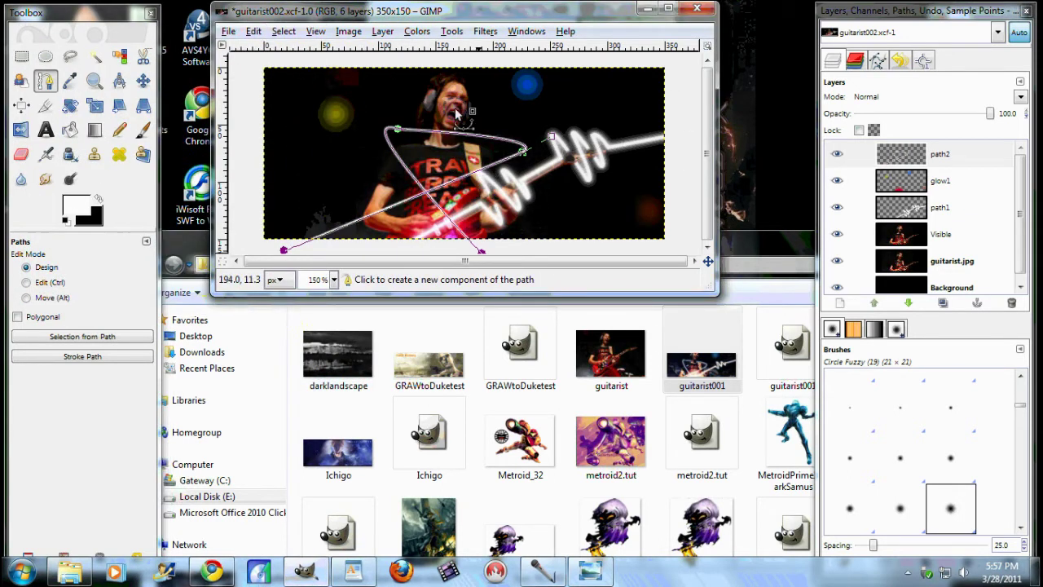
click(143, 81)
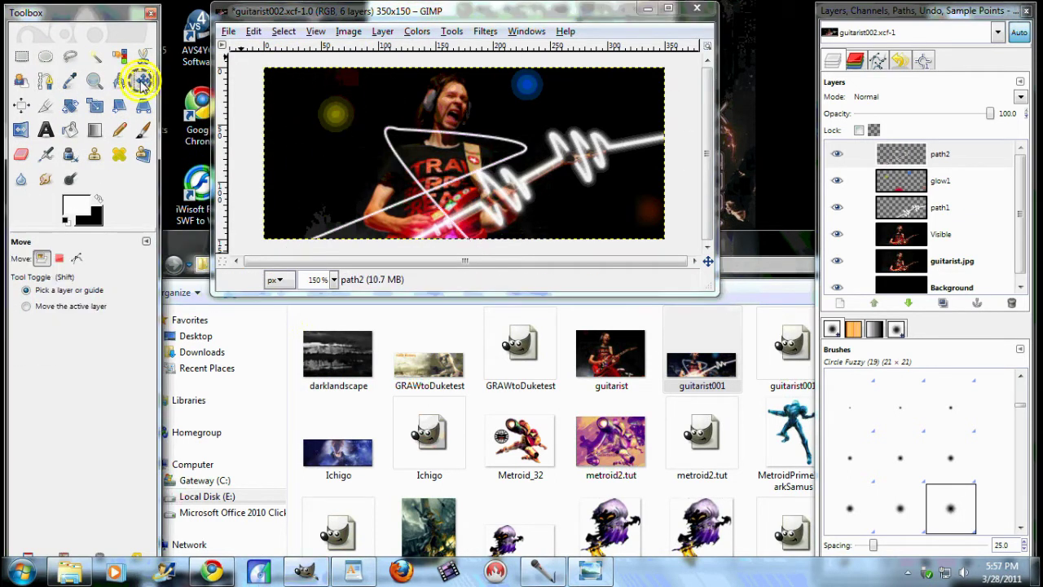
Step: Erase the part of the white line on path2 that crosses in front of the guitarist's neck
click(20, 154)
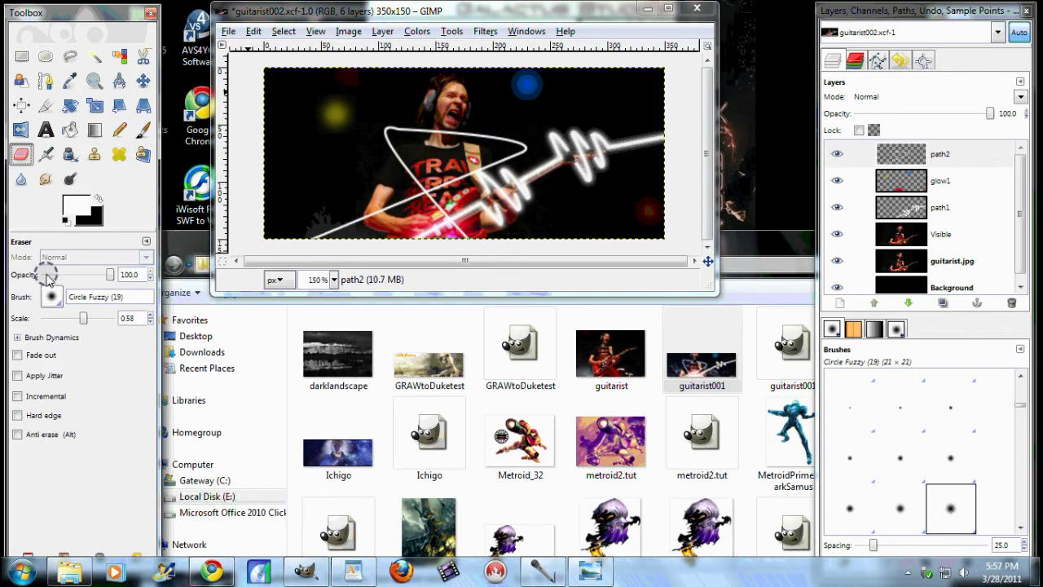
click(398, 139)
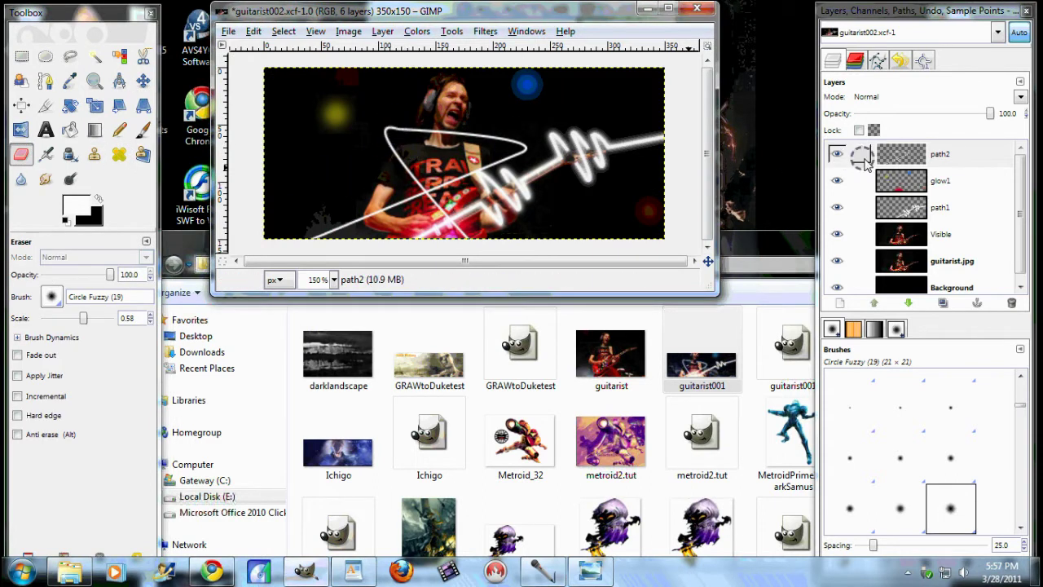
drag(398, 139, 410, 167)
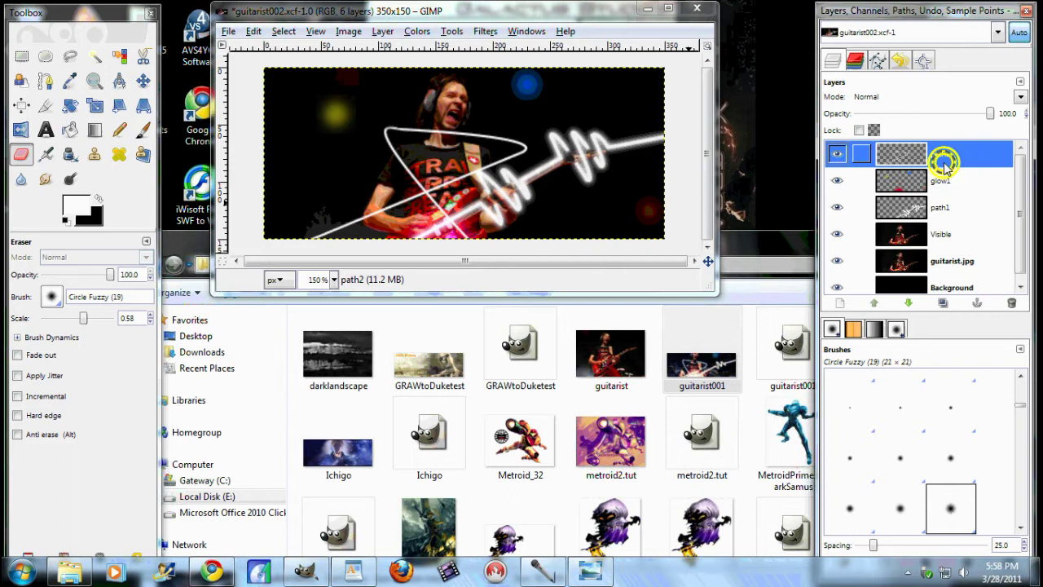
click(436, 135)
click(437, 134)
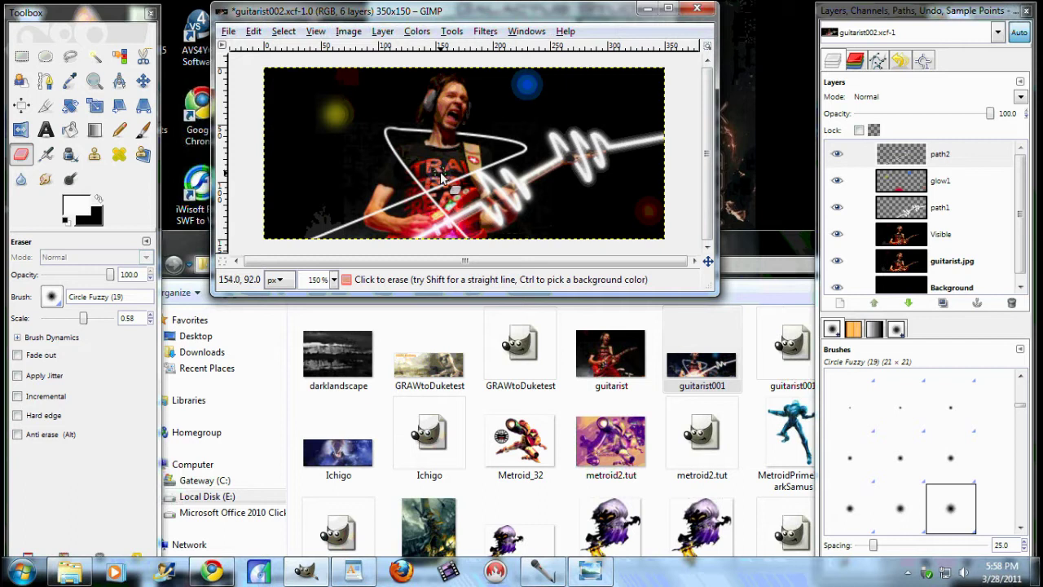
Step: Duplicate the path2 layer and apply a Motion Blur and a Gaussian Blur to the copy
click(943, 303)
click(484, 31)
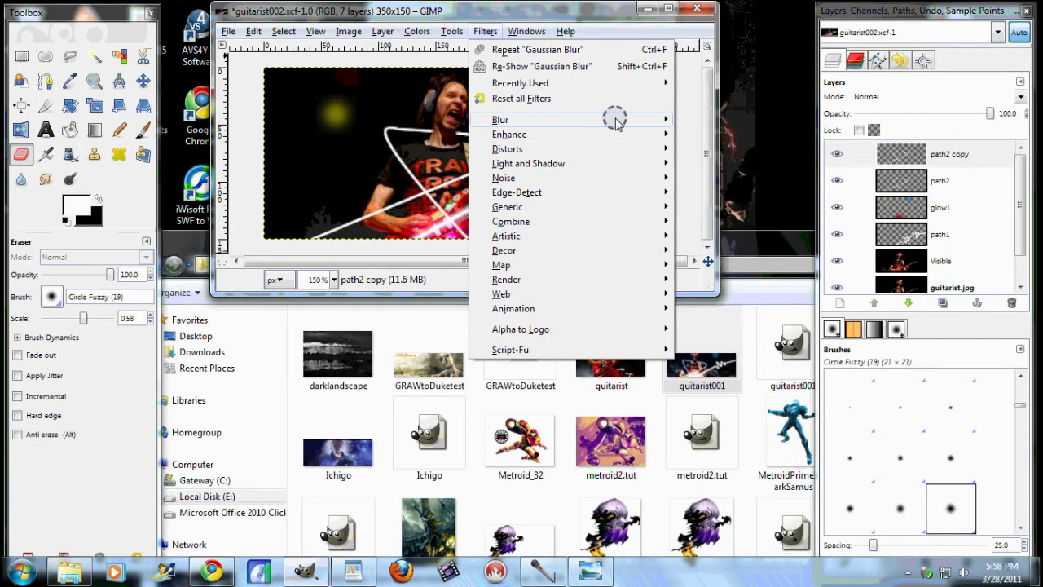
mouse_move(612, 120)
click(708, 149)
click(224, 417)
click(484, 31)
mouse_move(522, 117)
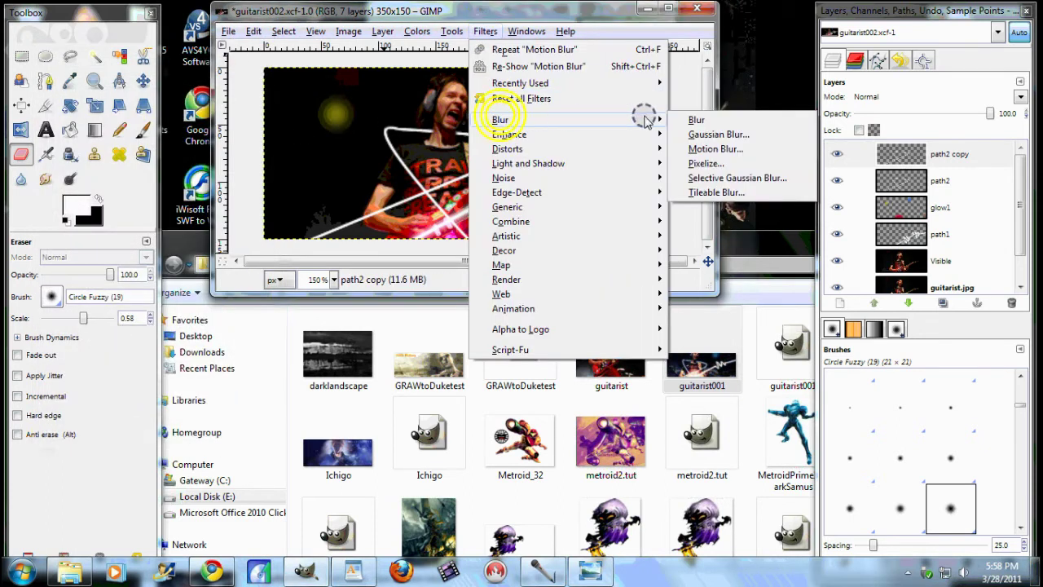
click(700, 135)
click(215, 341)
Step: Merge the blurred copy and a duplicate of it down into path2 and lower the merged layer's opacity to 93.1
click(943, 303)
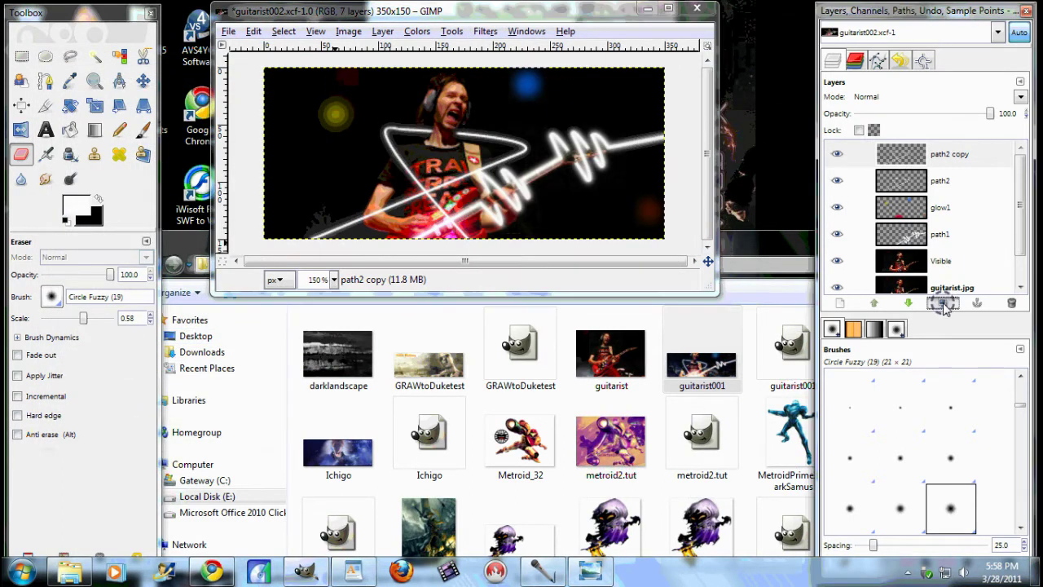
right_click(965, 156)
click(871, 255)
right_click(970, 154)
click(868, 254)
mouse_move(990, 116)
mouse_down()
mouse_move(962, 116)
mouse_move(972, 119)
mouse_up()
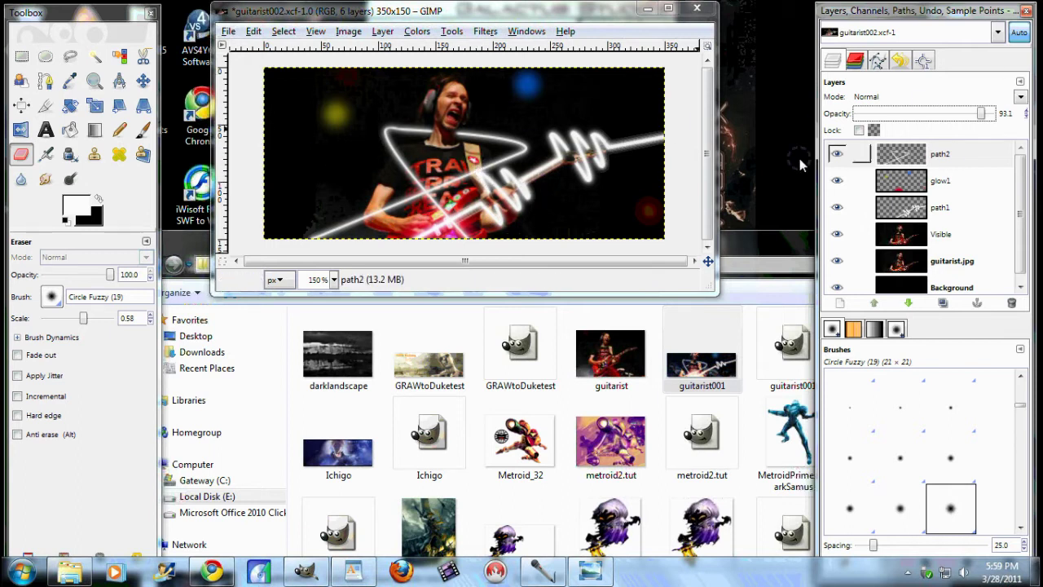
Step: Create a new transparent 350 × 150 px layer named light above path2 and fill it with black
click(1020, 81)
mouse_move(888, 89)
click(782, 110)
text(l)
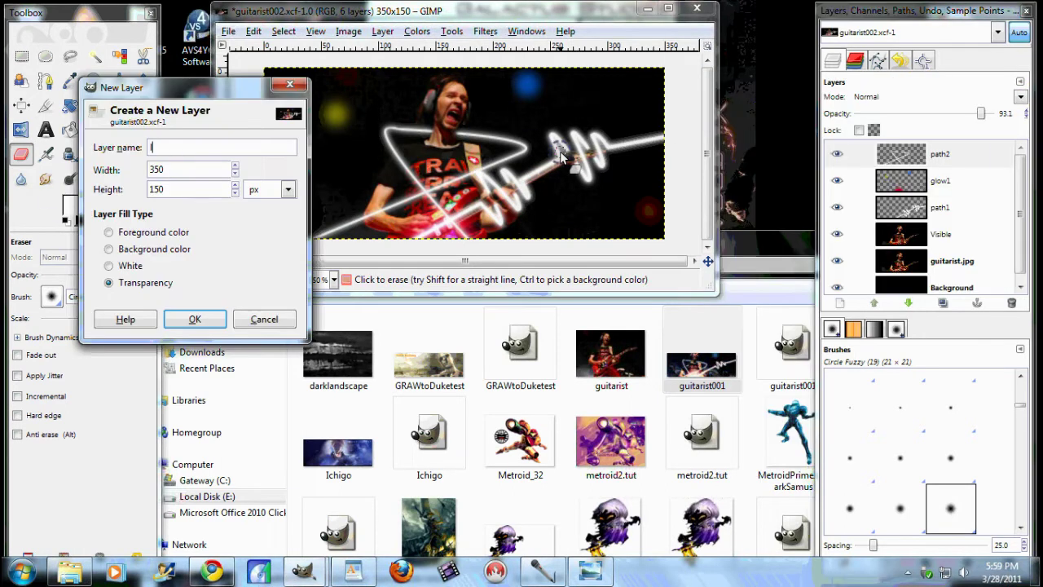
text(ight)
key(Return)
click(69, 130)
click(387, 132)
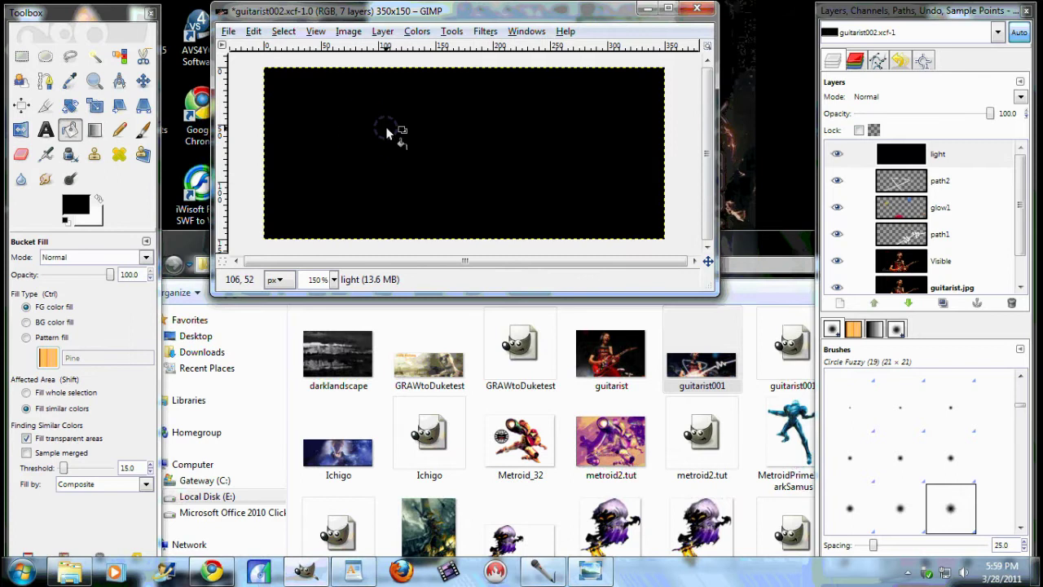
Step: Choose the Airbrush and lower the light layer's opacity to 75.1
click(46, 154)
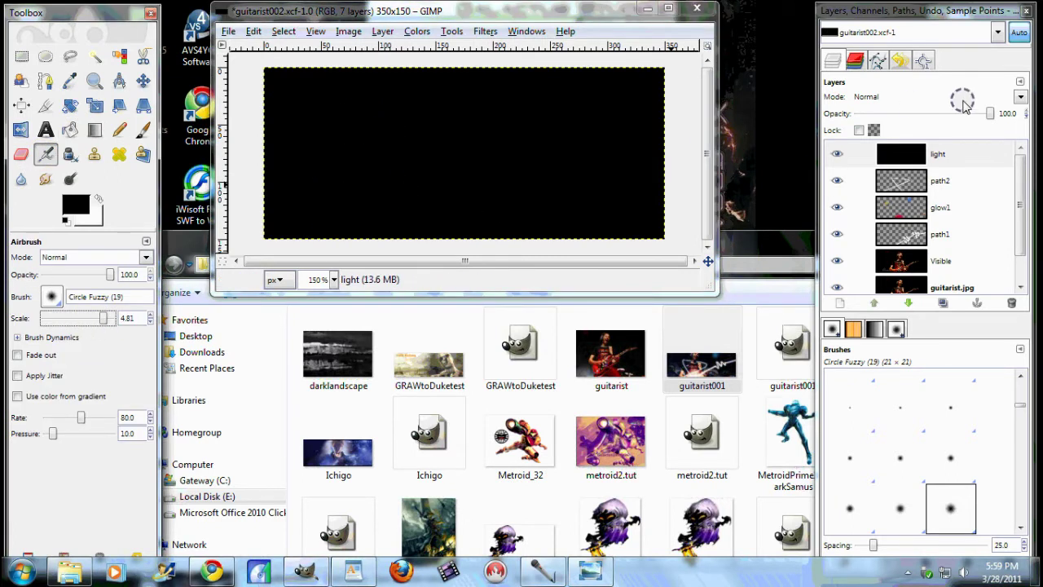
click(986, 116)
drag(985, 115, 954, 116)
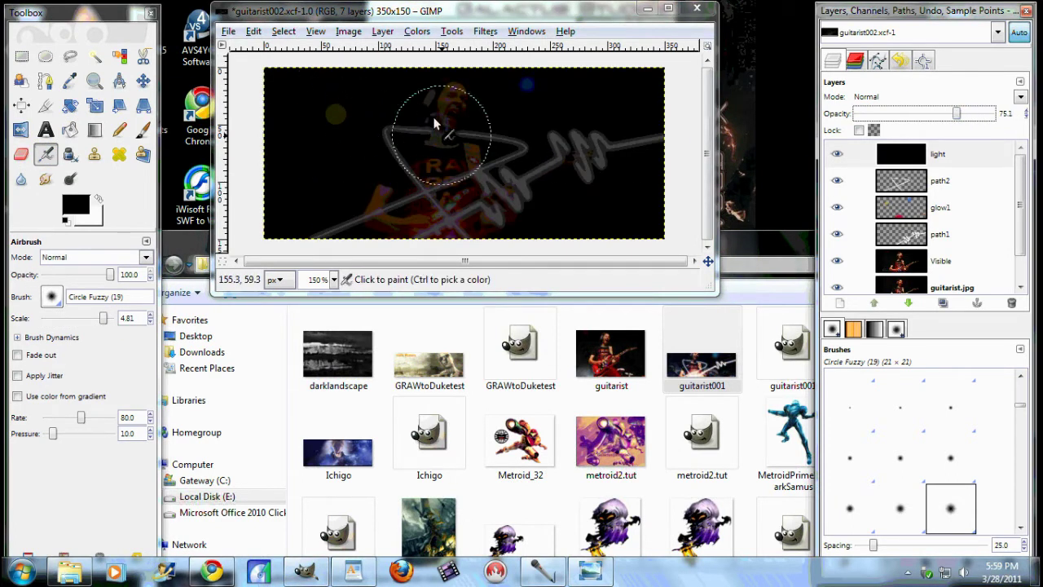
Step: Airbrush soft white light over the area left of the guitarist at a rate of 38.8, undoing the last stroke
click(400, 102)
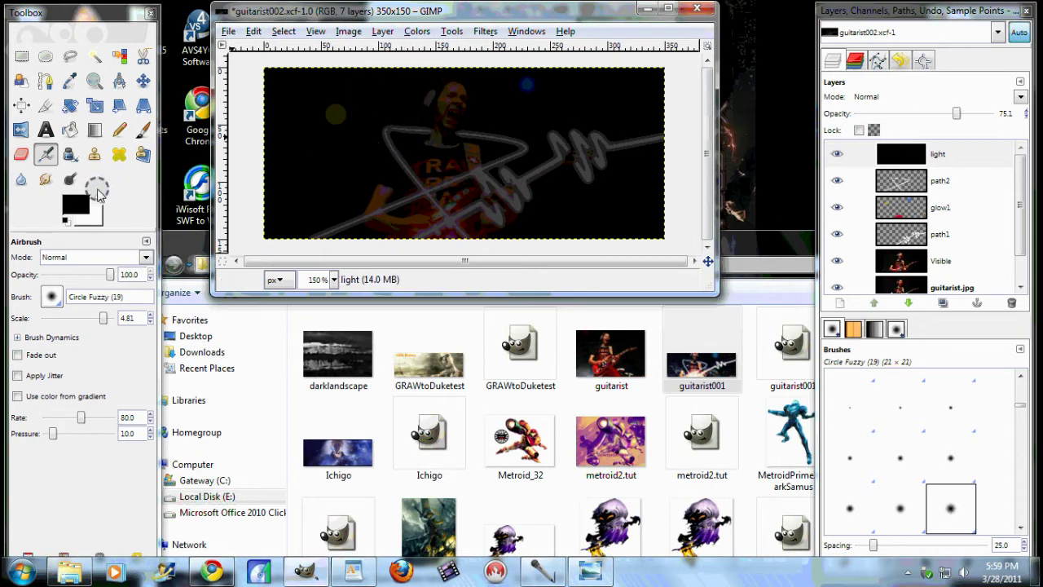
click(97, 198)
click(403, 85)
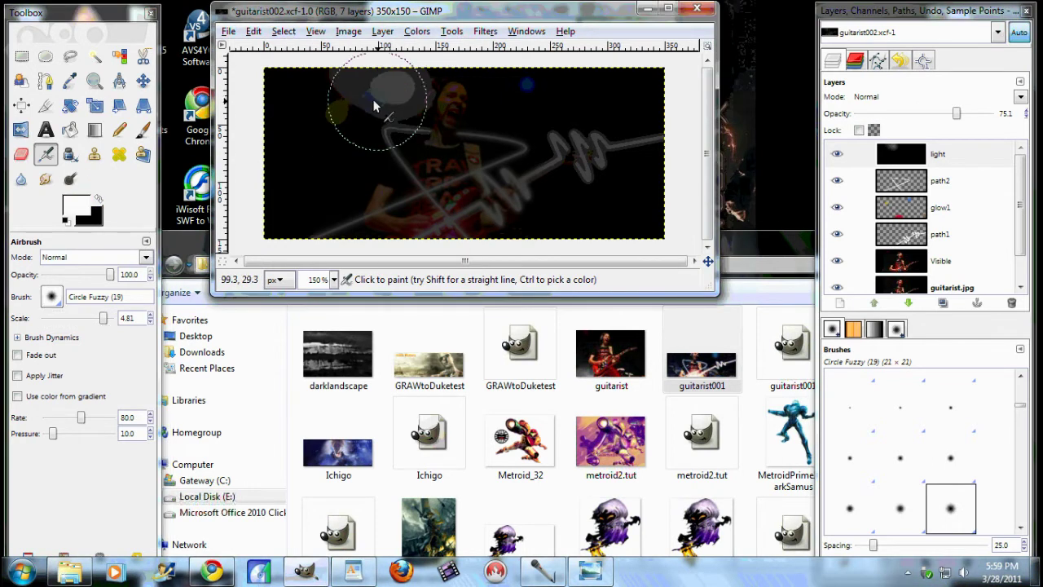
drag(81, 416, 63, 418)
mouse_move(414, 91)
mouse_down()
mouse_move(386, 89)
mouse_move(355, 111)
mouse_up()
mouse_move(378, 165)
mouse_down()
mouse_move(310, 122)
mouse_move(308, 162)
mouse_move(260, 156)
mouse_move(335, 145)
mouse_move(355, 101)
mouse_up()
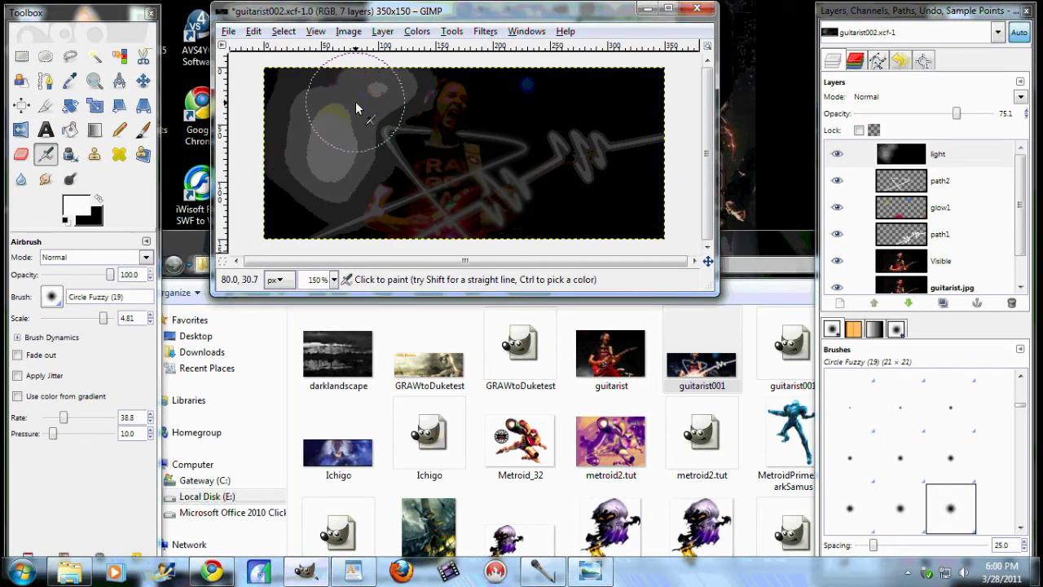
key(ctrl+z)
Step: Switch the airbrush to the beam2-particles brush at scale 0.22 and save the image
click(51, 298)
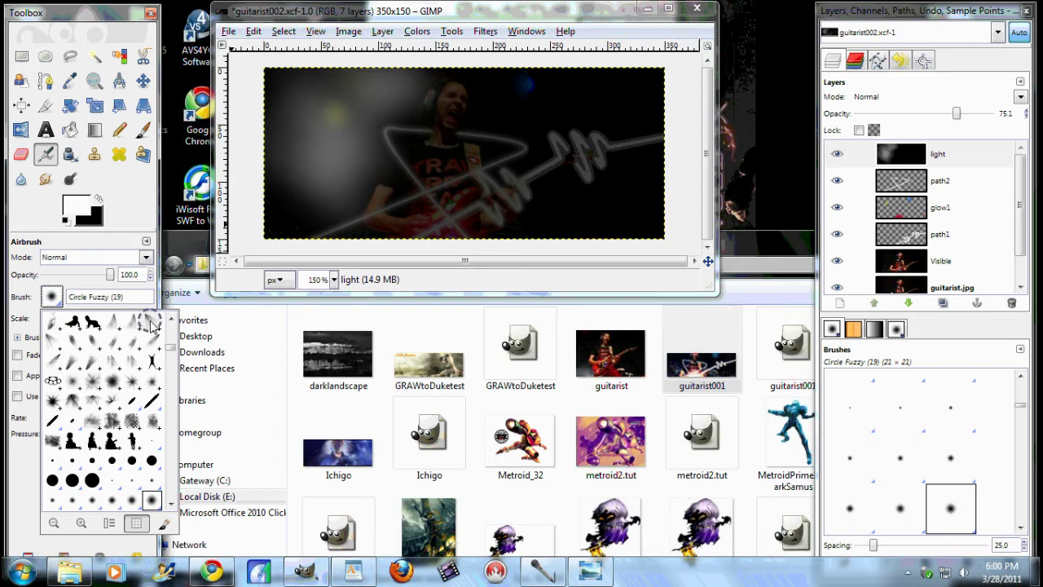
click(53, 343)
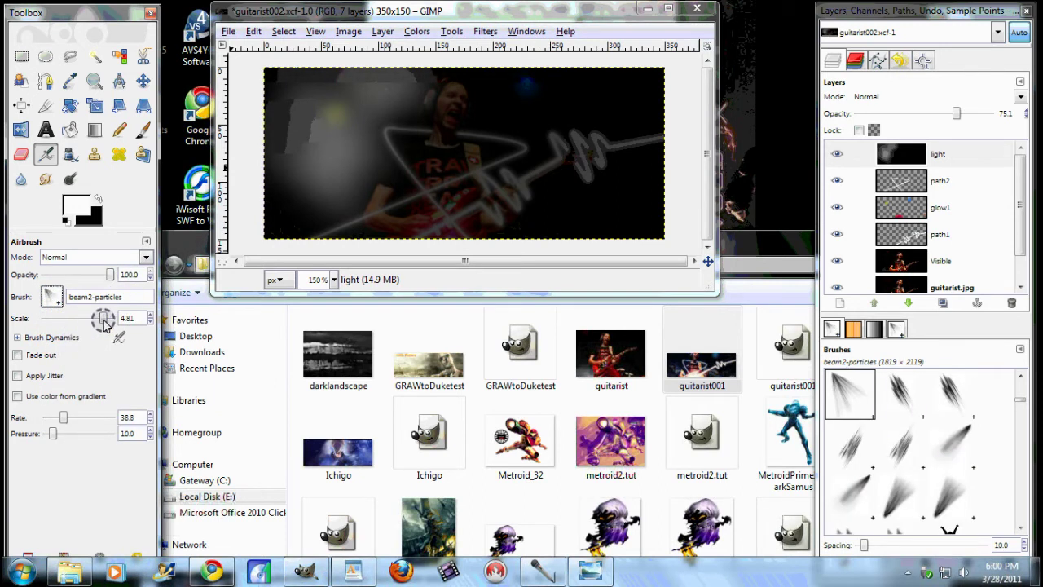
click(228, 31)
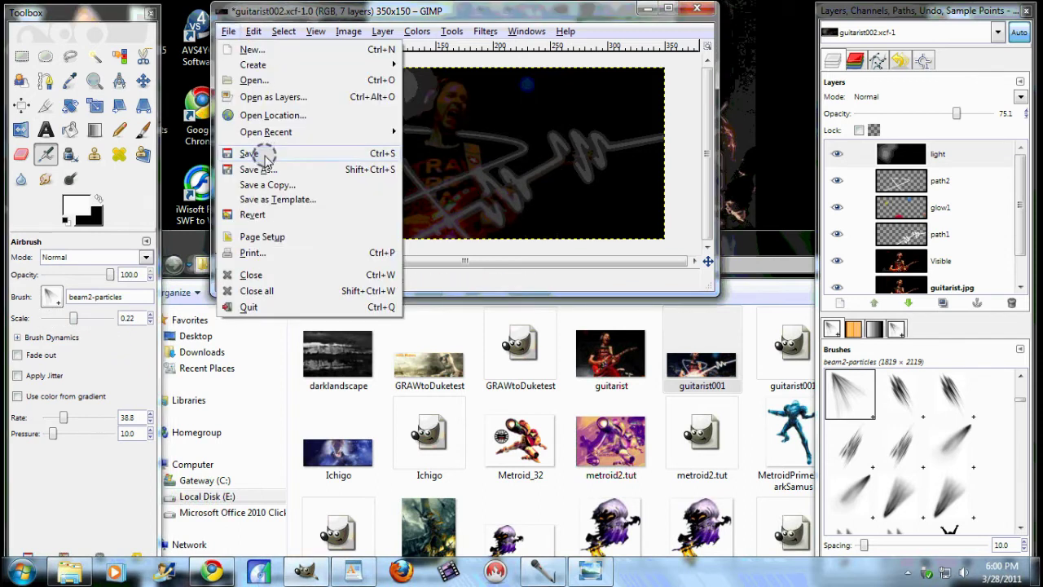
click(249, 145)
Step: Reduce the brush scale to 0.12 and stamp white particle beams over the lit area left of the guitarist
click(49, 295)
drag(73, 318, 68, 319)
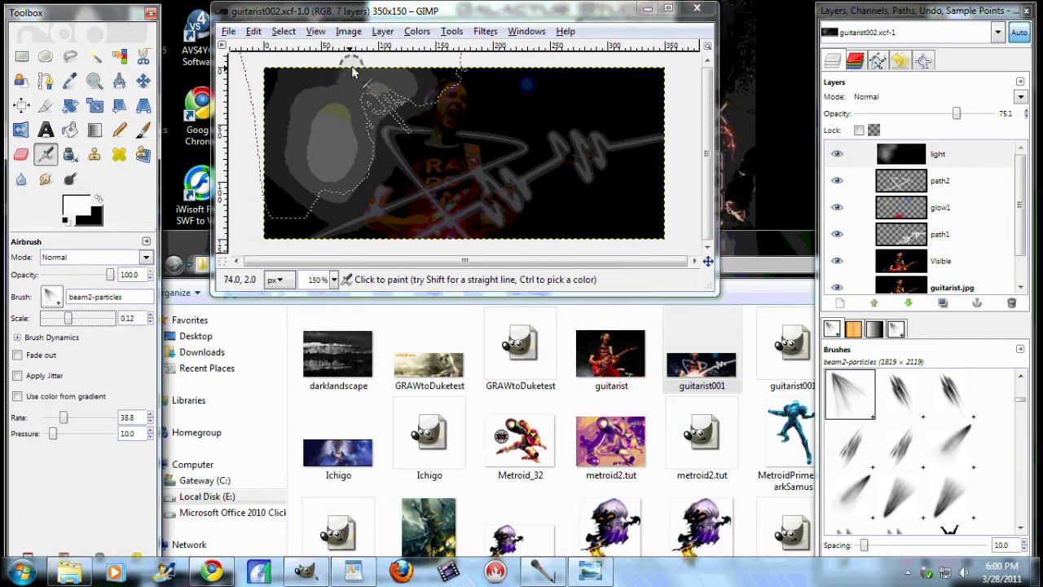
click(356, 74)
click(370, 109)
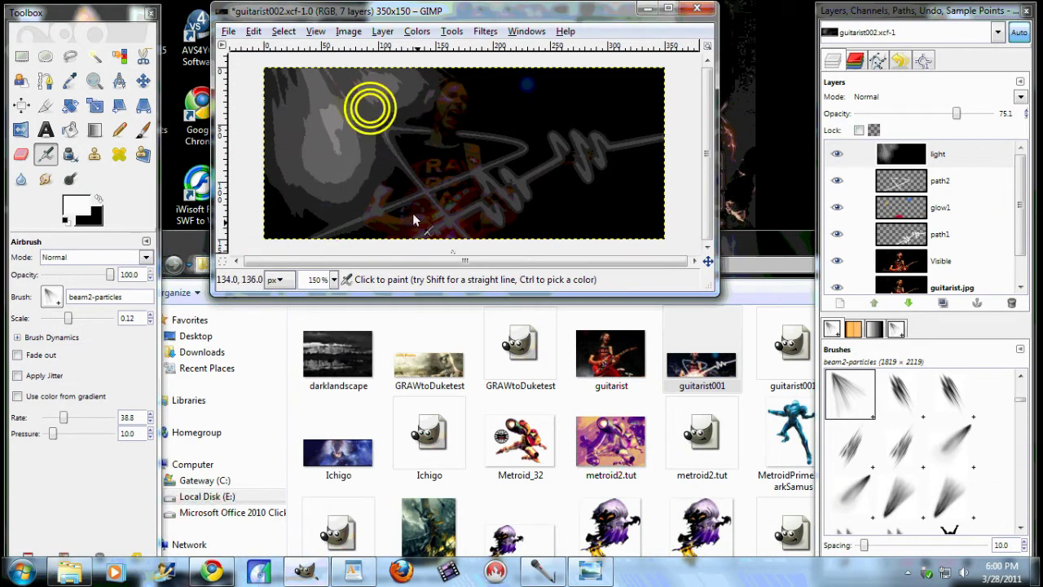
click(323, 216)
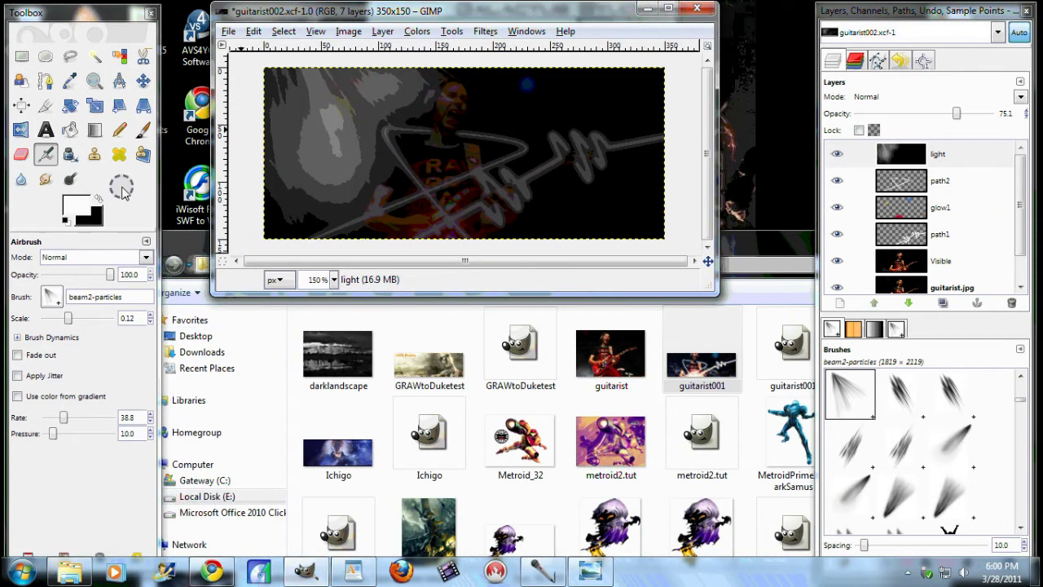
Step: Set the light layer's blend mode to Addition and its opacity to 17.3
drag(966, 114, 998, 115)
click(1020, 96)
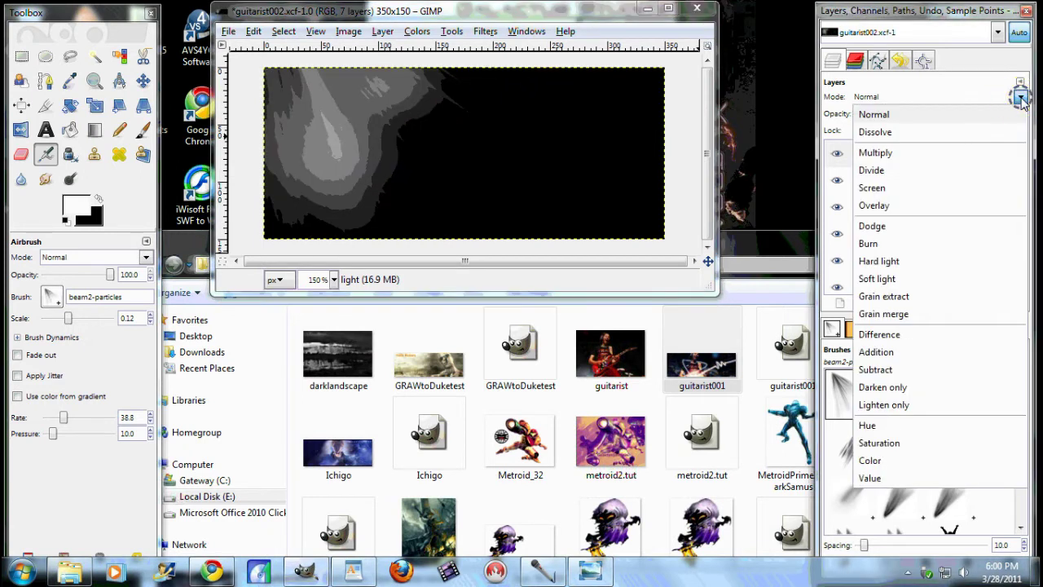
click(882, 347)
drag(997, 114, 880, 115)
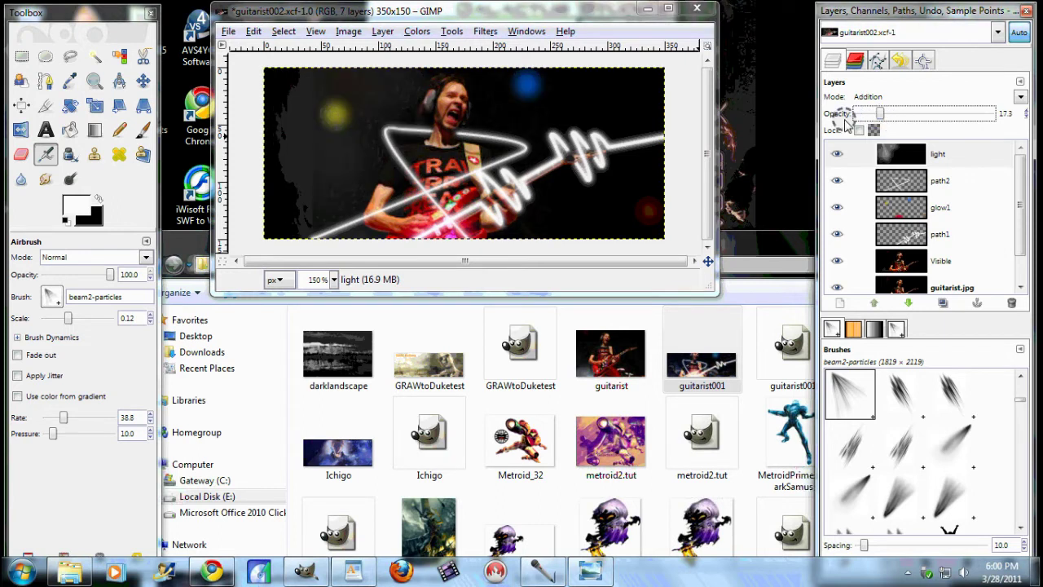
Step: Stamp more white beams along the banner's left side and lower the light layer's opacity to 13.9
click(260, 67)
click(278, 87)
click(268, 172)
click(290, 214)
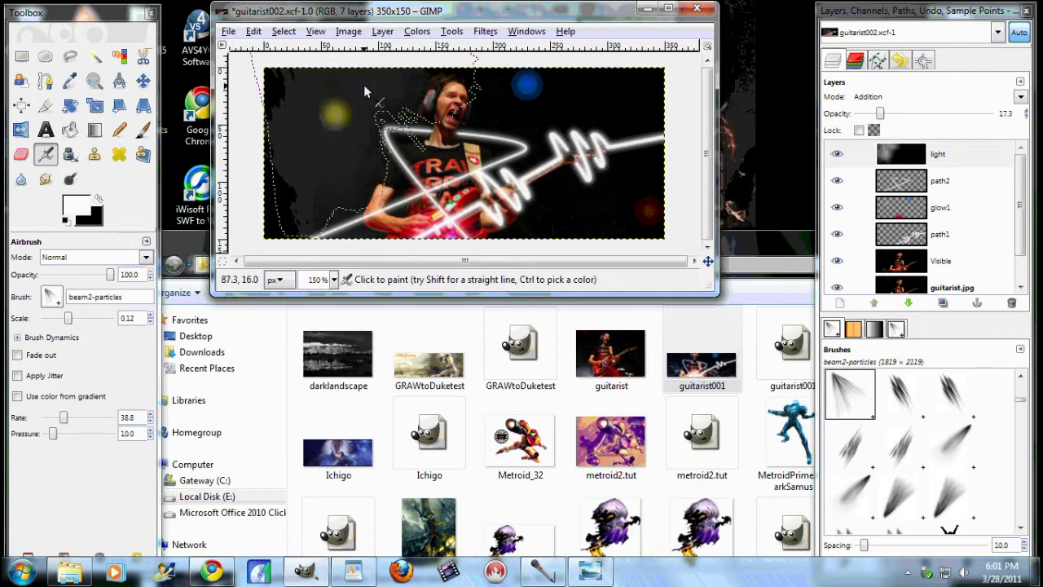
click(319, 218)
mouse_move(320, 220)
mouse_down()
mouse_move(300, 201)
mouse_move(268, 190)
mouse_up()
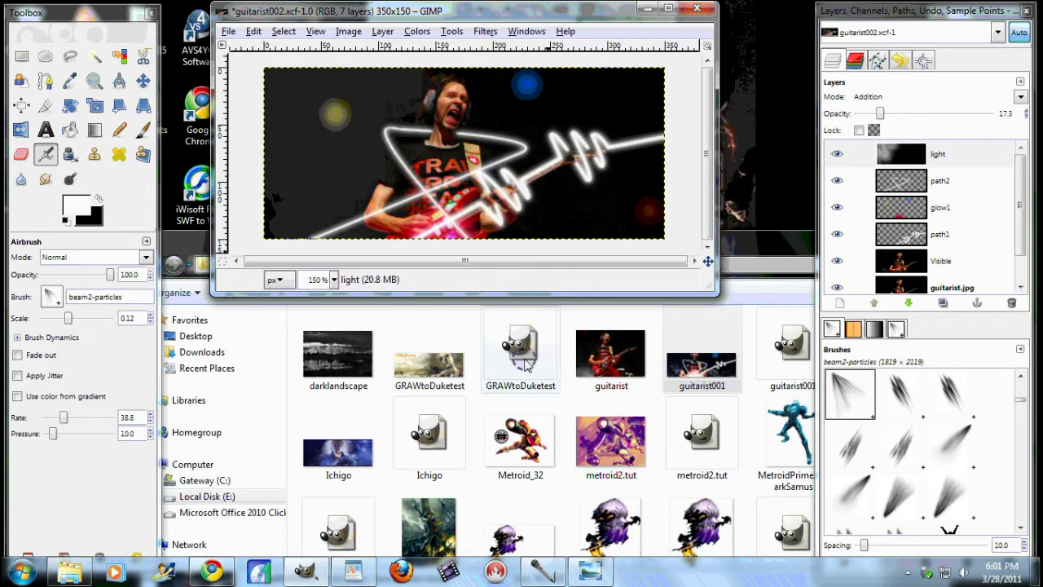
drag(879, 115, 877, 114)
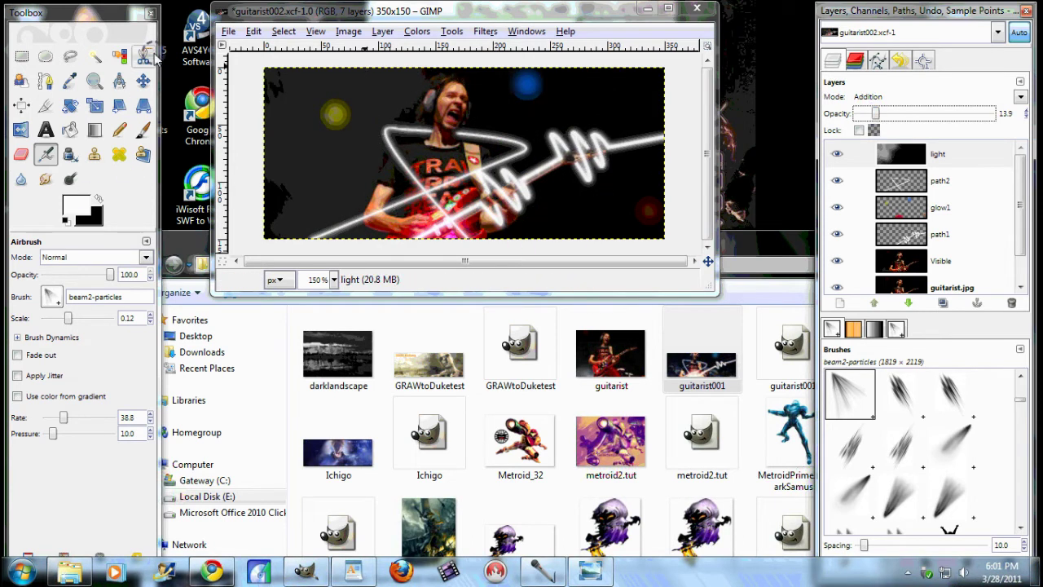
Step: Open the c4d folder inside Site Graphics and add the Sexy render to the banner as a new layer
click(497, 391)
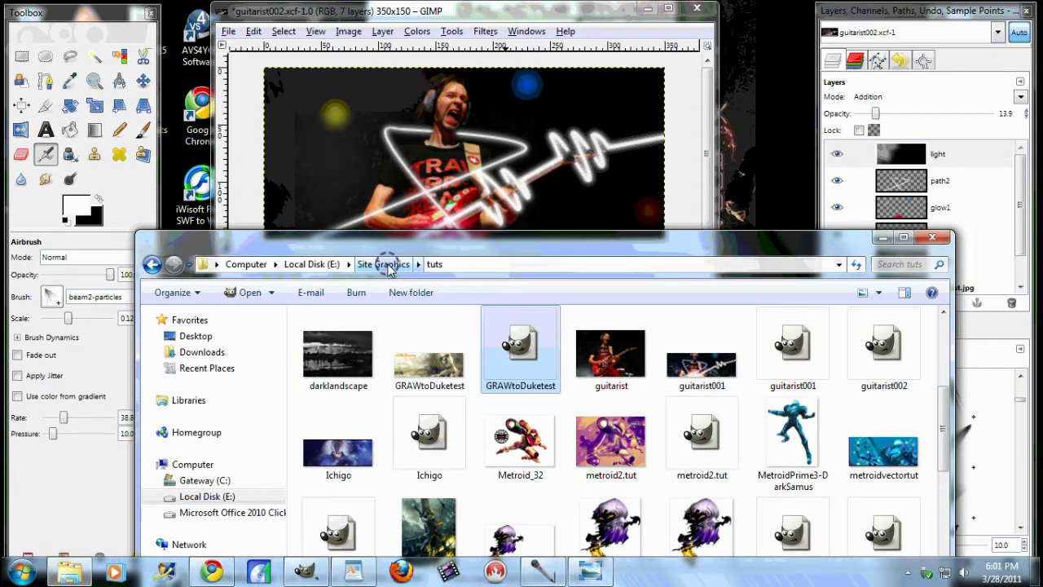
click(383, 263)
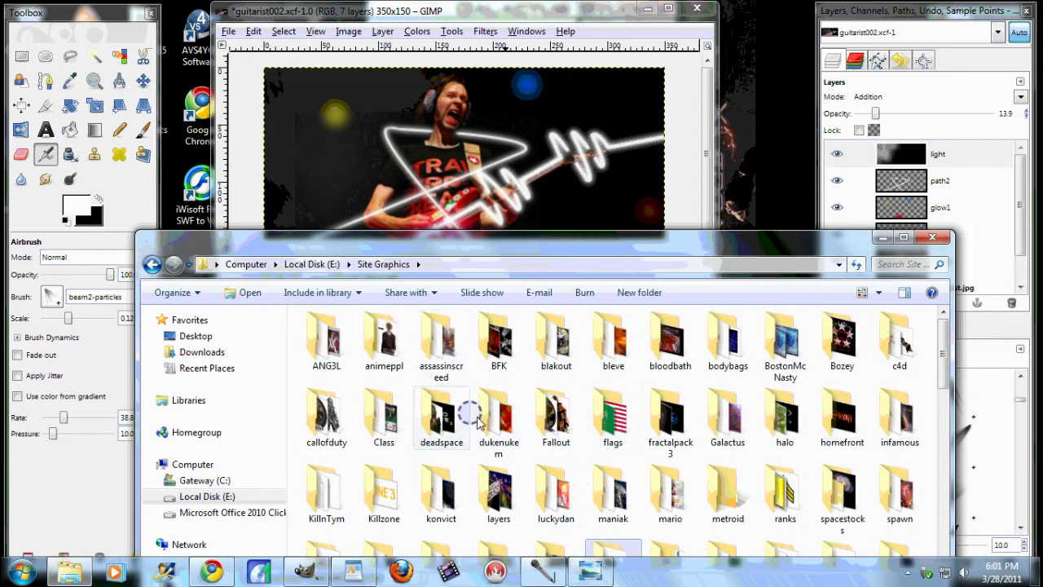
double_click(900, 342)
scroll(600, 478, down, 10)
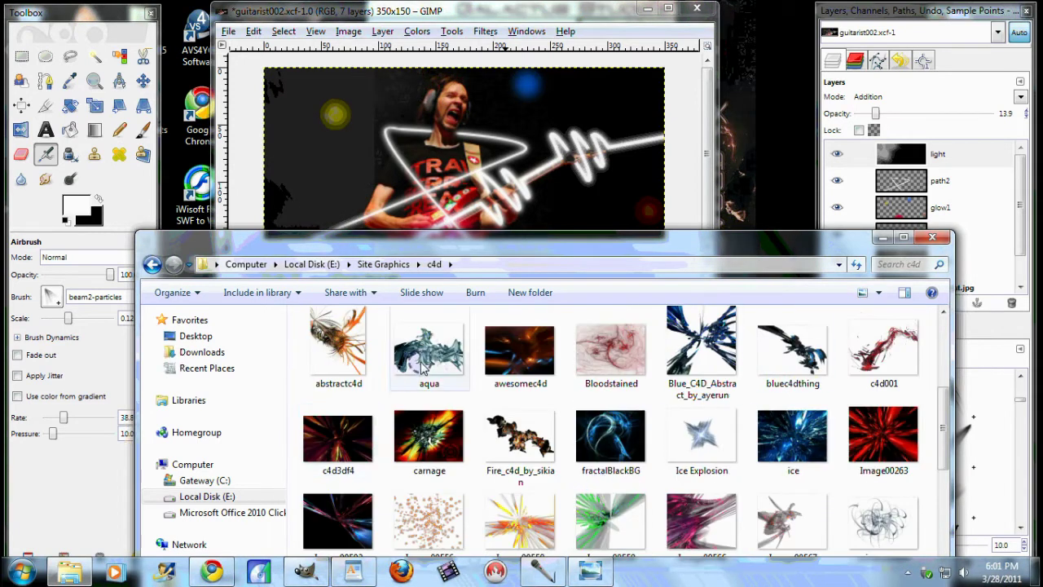
drag(792, 424, 318, 138)
Step: Scale down the Sexy.png layer and move it over the area left of the guitarist
right_click(937, 153)
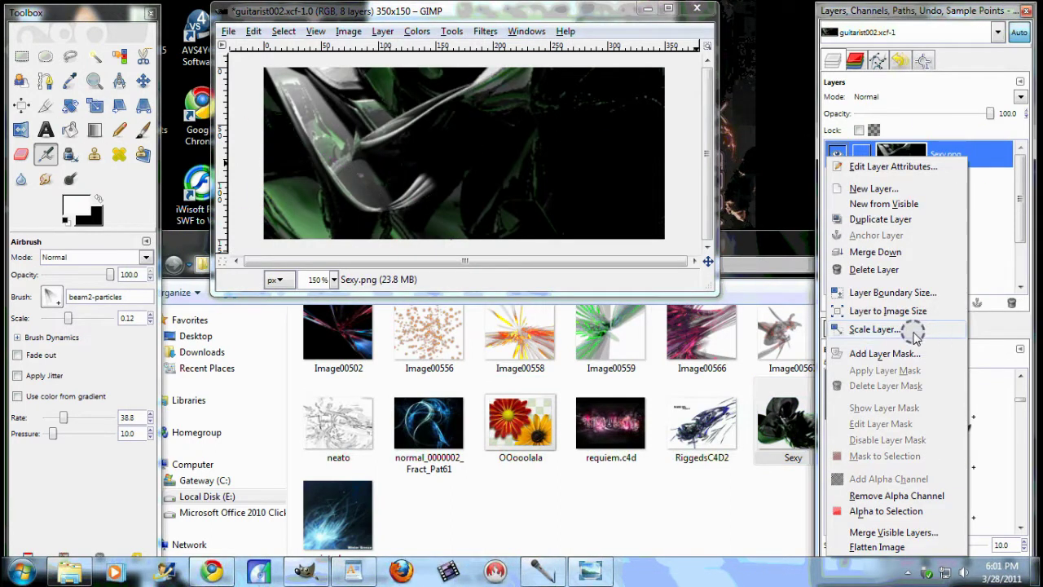
click(896, 333)
click(284, 298)
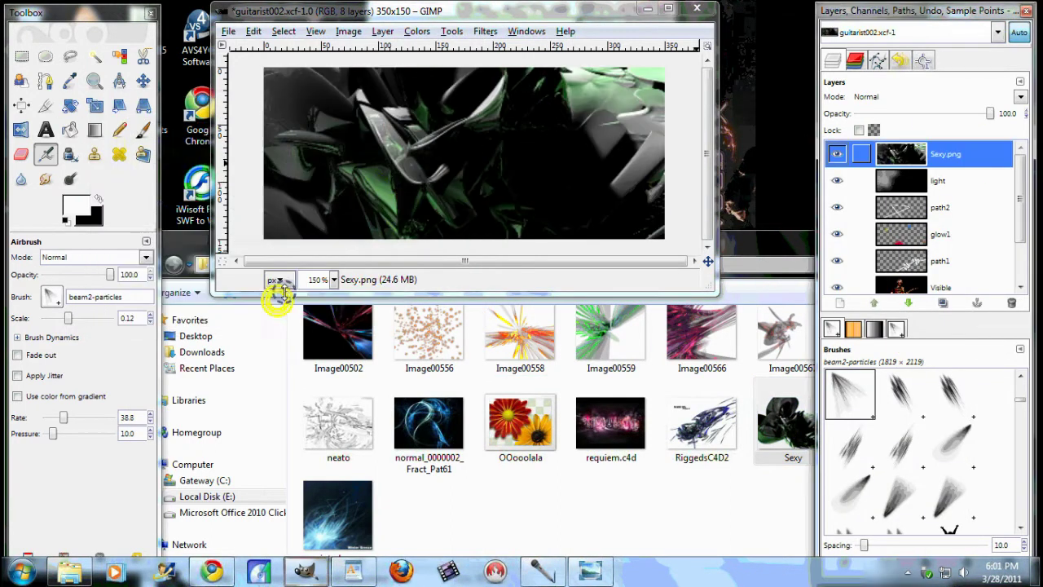
click(143, 80)
drag(562, 100, 315, 74)
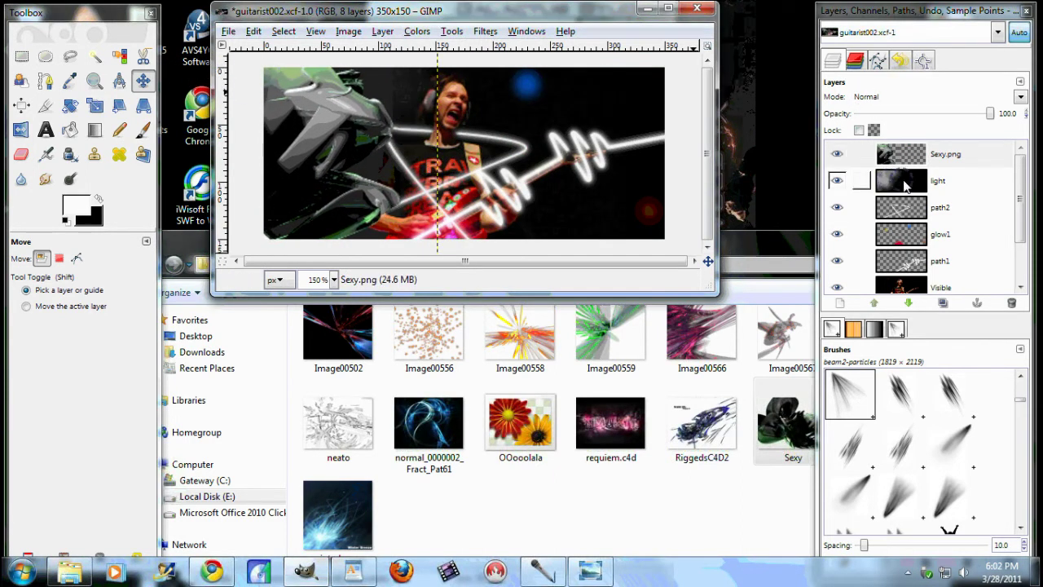
drag(331, 130, 281, 368)
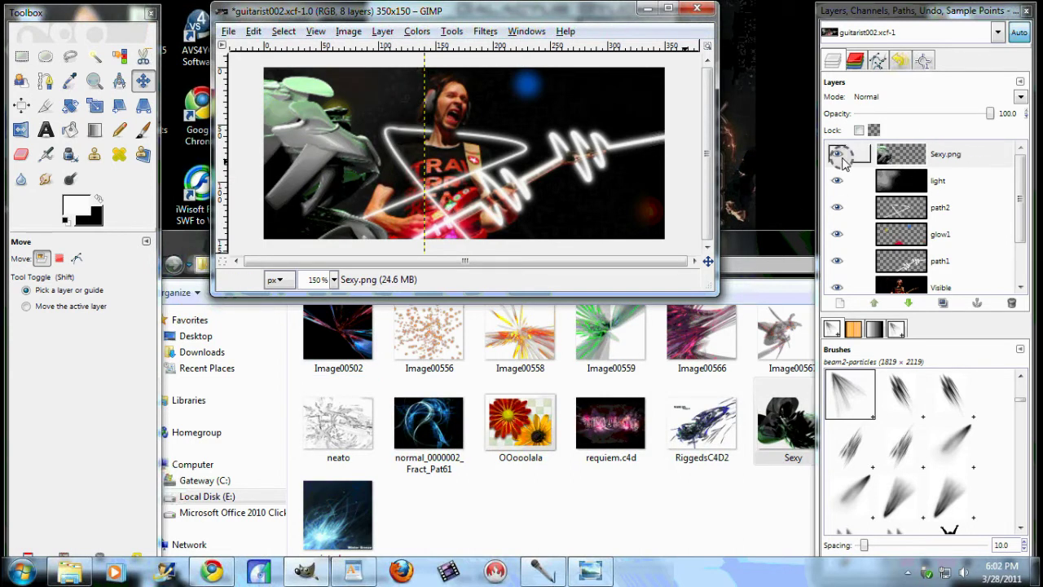
Step: Hide the Sexy.png layer, then create a new layer from the visible image and raise it to the top
click(837, 154)
right_click(937, 176)
click(863, 226)
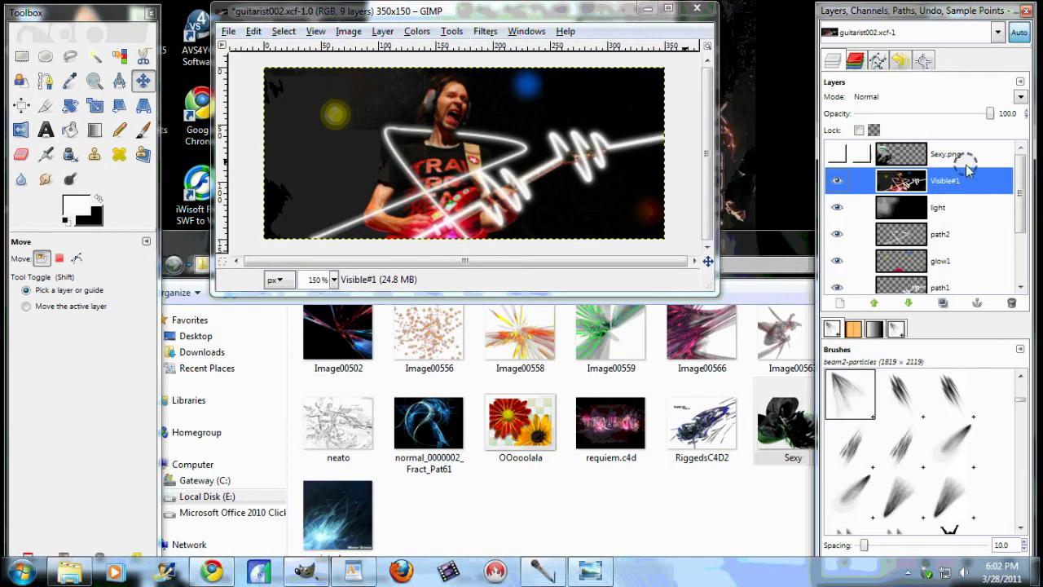
drag(945, 179, 944, 161)
click(875, 303)
Step: Show the Sexy.png layer again and set the Visible#1 layer's blend mode to Screen
click(924, 181)
click(838, 181)
click(948, 161)
click(896, 96)
click(890, 194)
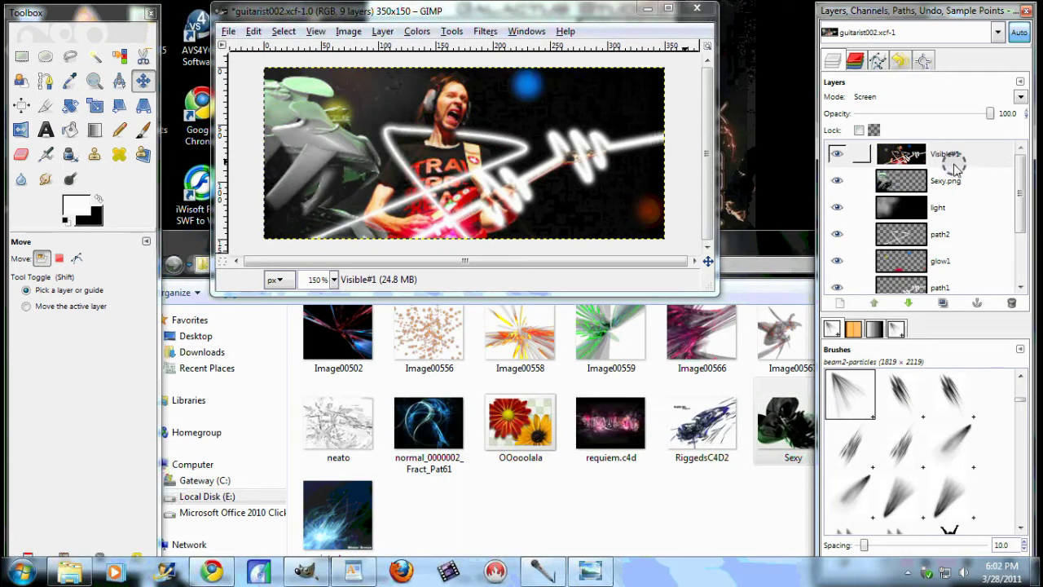
Step: Try several blend modes on the Sexy.png layer, including Dodge, and settle on Overlay
click(943, 187)
mouse_move(990, 114)
mouse_down()
mouse_move(959, 116)
mouse_move(1004, 117)
mouse_up()
click(978, 97)
click(895, 231)
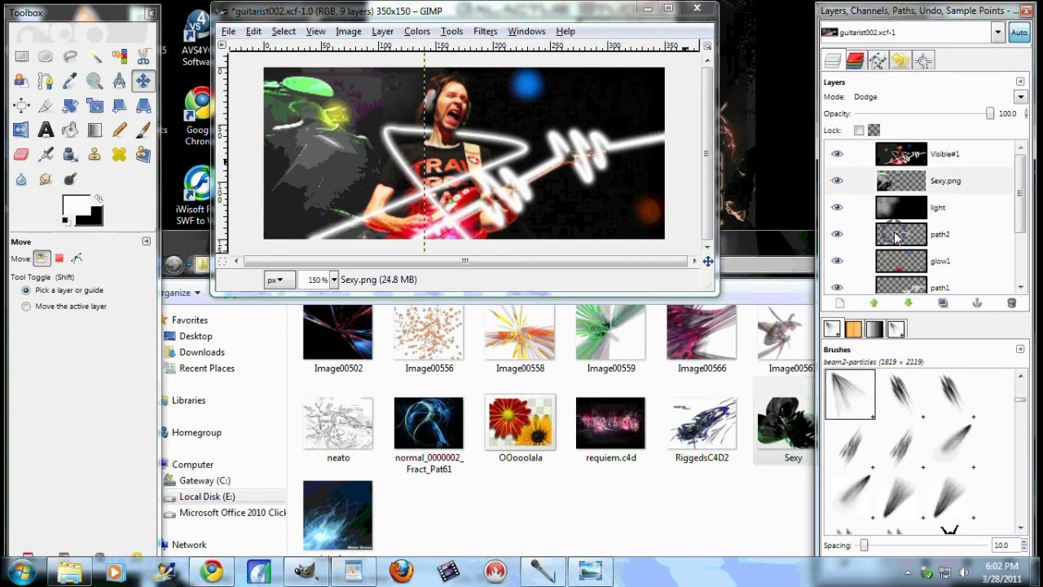
key(Down)
key(Up)
key(Up)
key(Up)
key(Down)
key(Down)
key(Up)
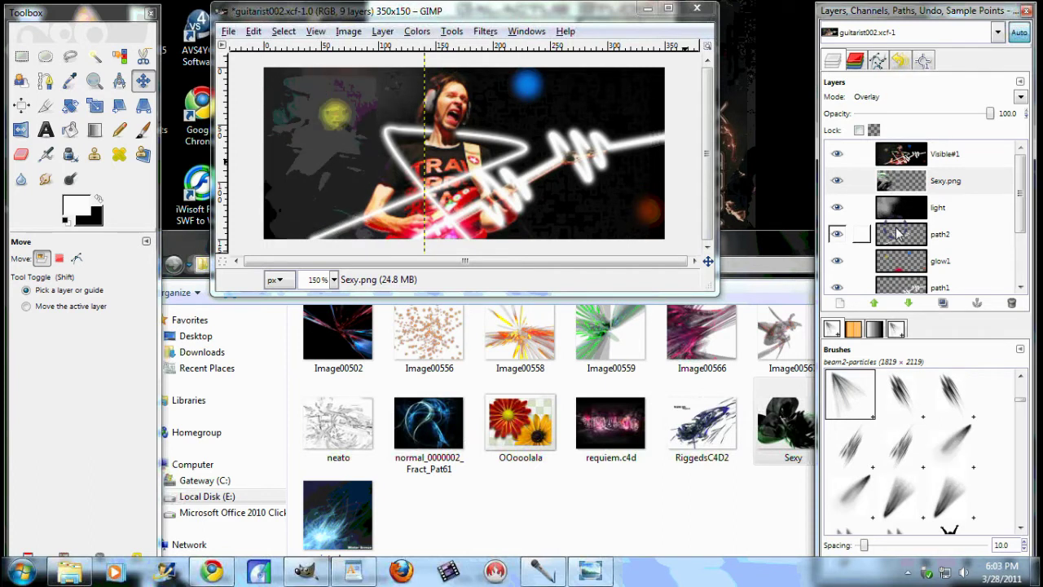
Step: Colorize the Sexy.png layer with hue 8, saturation 50 and lightness 0
click(417, 31)
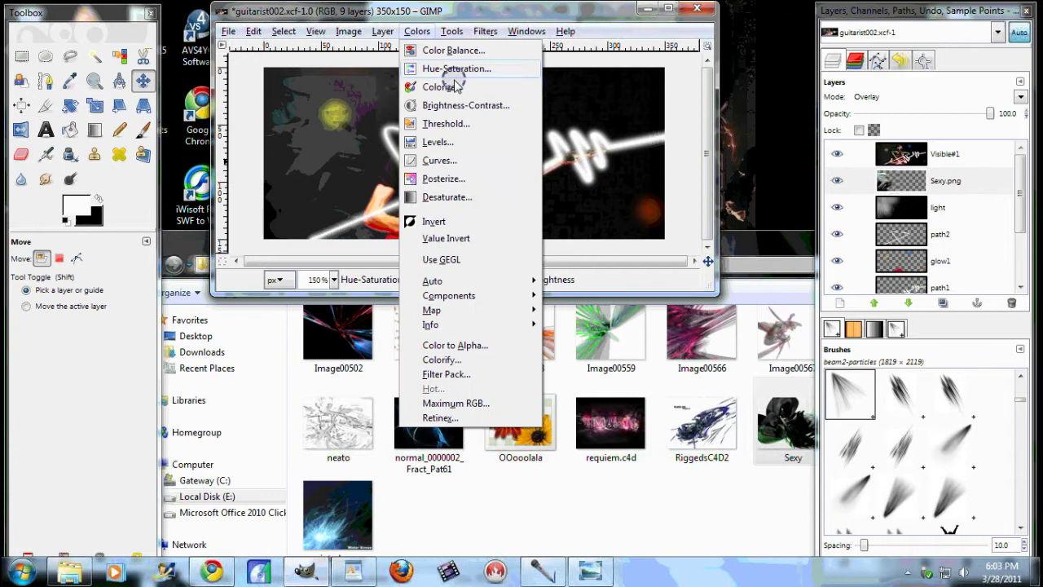
click(488, 86)
drag(541, 407, 462, 408)
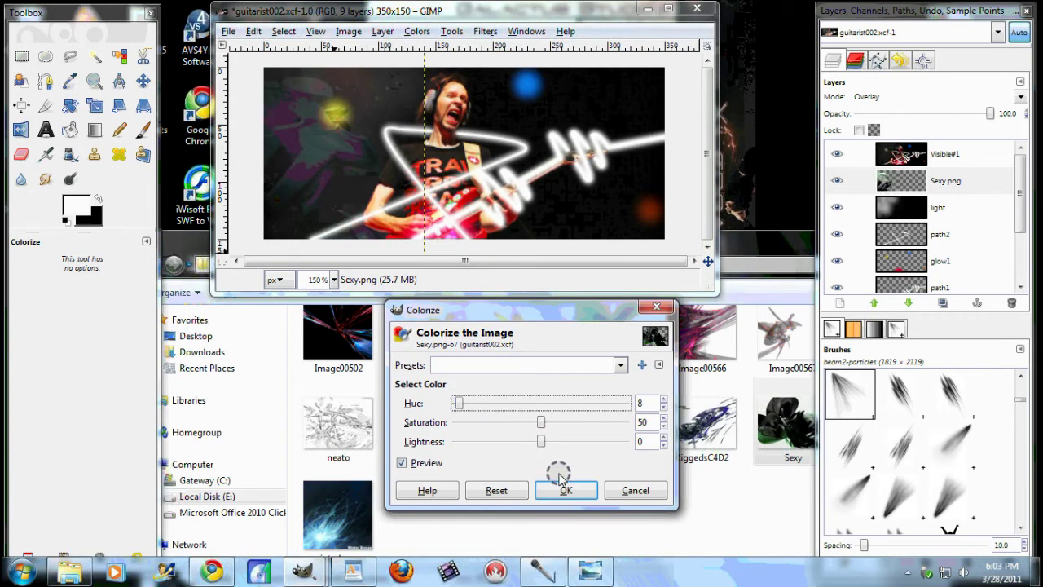
Step: Reposition the Sexy.png render left of the guitarist, hiding the Visible#1 layer to place it
click(143, 80)
drag(304, 144, 307, 141)
click(319, 122)
click(844, 153)
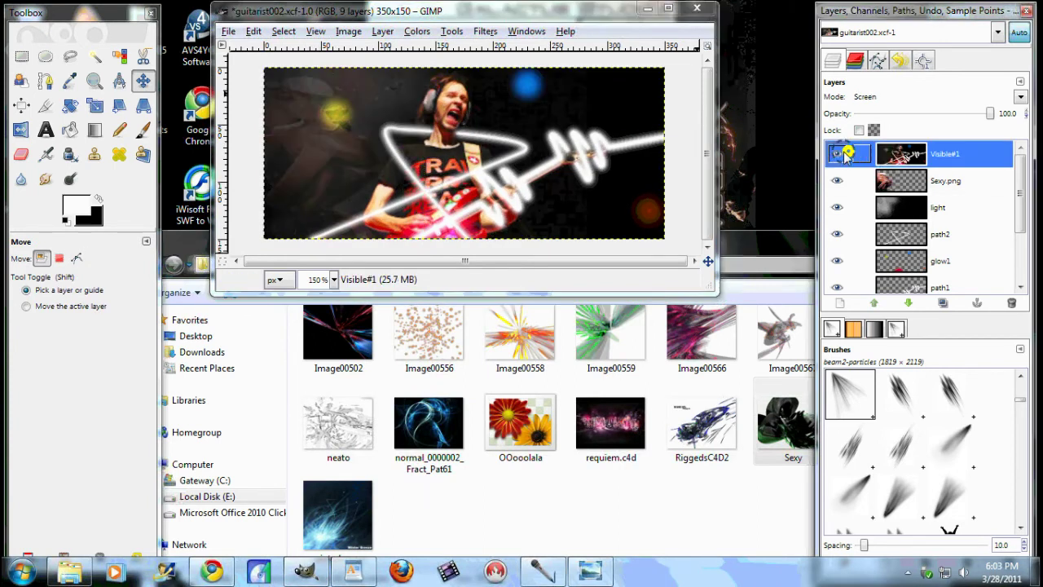
click(844, 154)
drag(334, 144, 312, 155)
Step: Show the Visible#1 layer again and set its opacity to 60.7
click(937, 155)
click(836, 154)
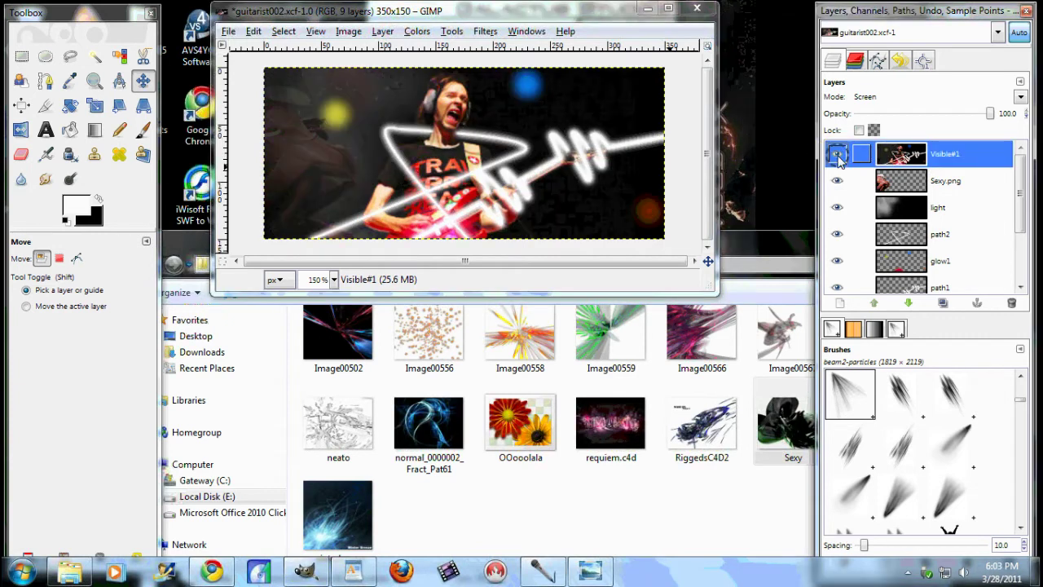
drag(990, 117, 938, 123)
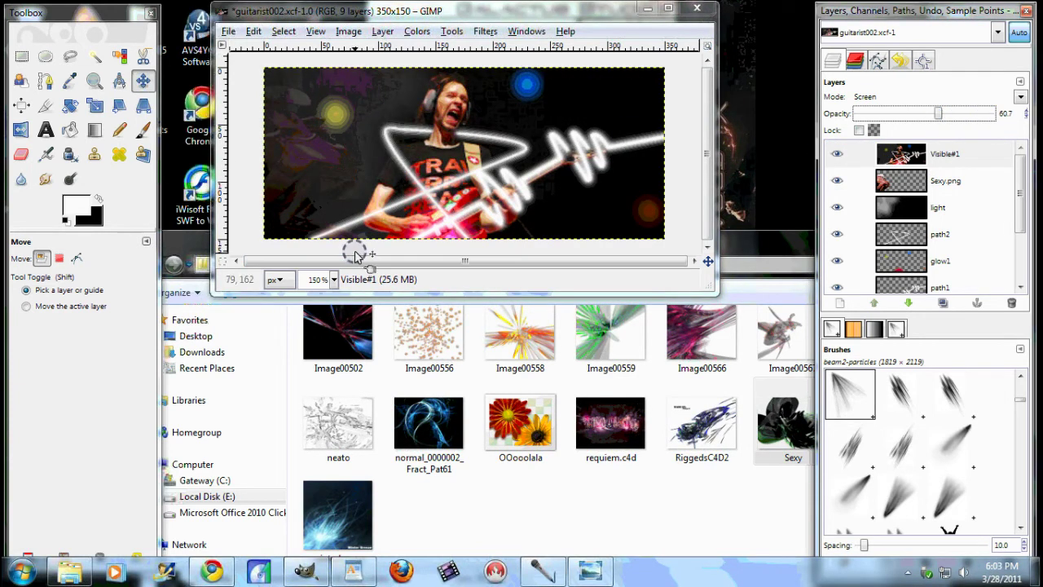
click(713, 363)
scroll(782, 440, up, 2)
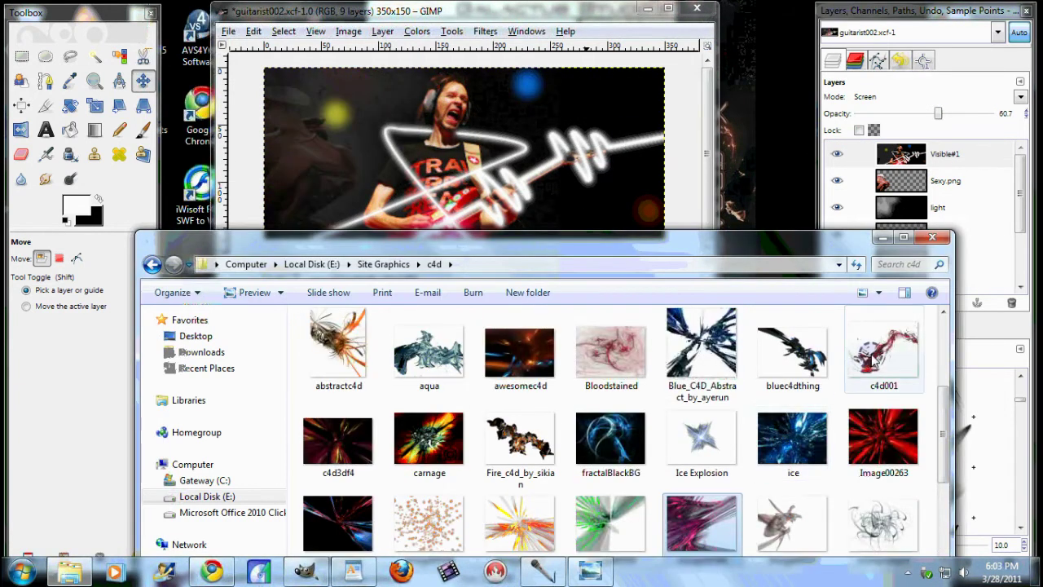
scroll(880, 363, down, 2)
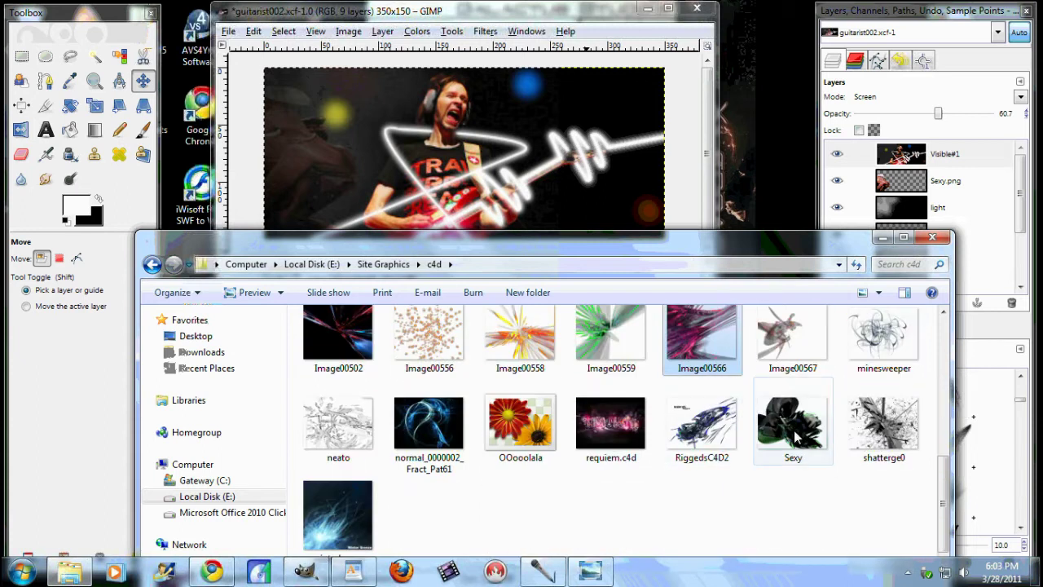
drag(797, 441, 673, 219)
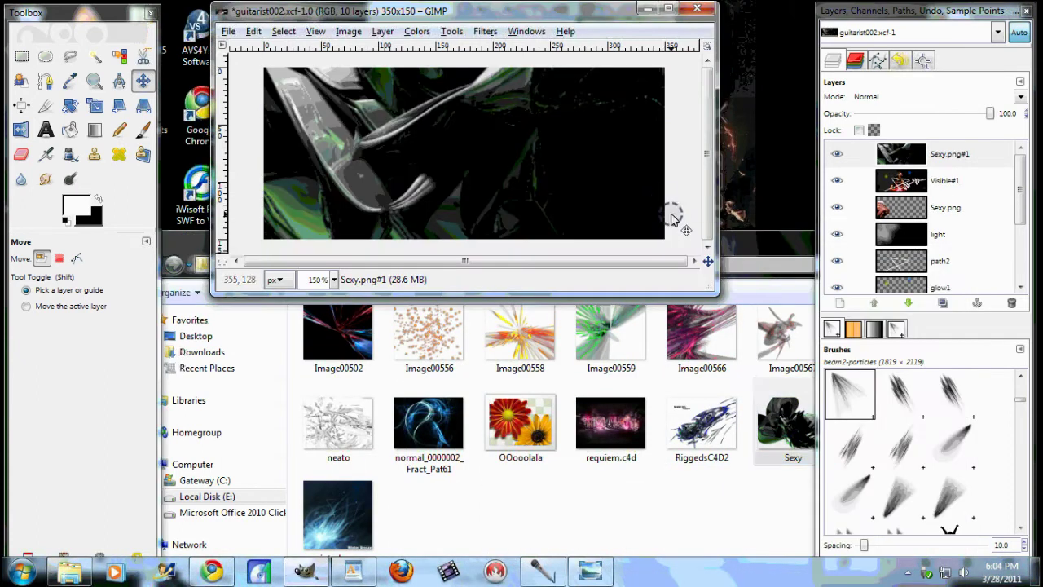
right_click(929, 153)
click(921, 268)
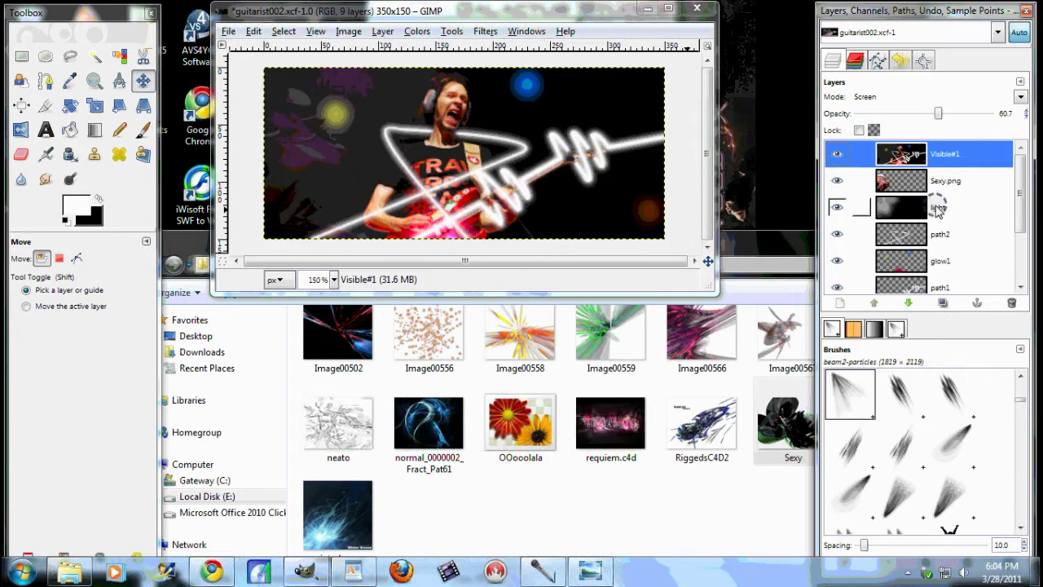
Step: Duplicate the Sexy.png layer and place the copy above the Visible#1 layer
click(942, 302)
drag(904, 180, 929, 150)
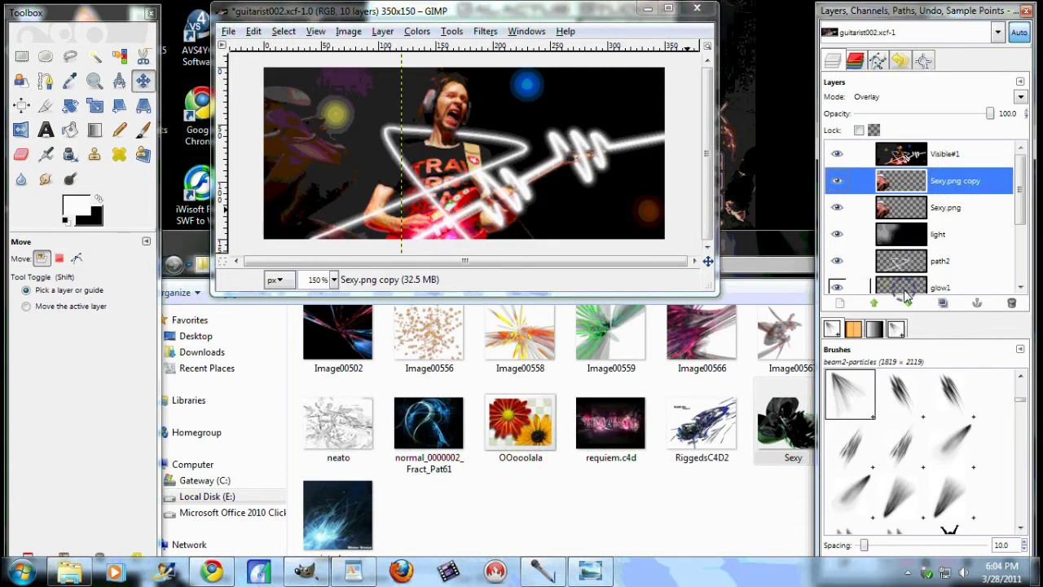
click(965, 151)
Step: Set the Sexy.png copy layer's blend mode to Normal and move it over the guitarist in the banner's middle
drag(302, 154, 857, 207)
drag(450, 132, 617, 86)
click(1015, 98)
click(915, 114)
drag(635, 146, 617, 130)
drag(613, 131, 543, 179)
drag(543, 179, 424, 108)
drag(587, 187, 382, 101)
Step: Rotate the Sexy.png copy layer and move it to the banner's right side
click(21, 132)
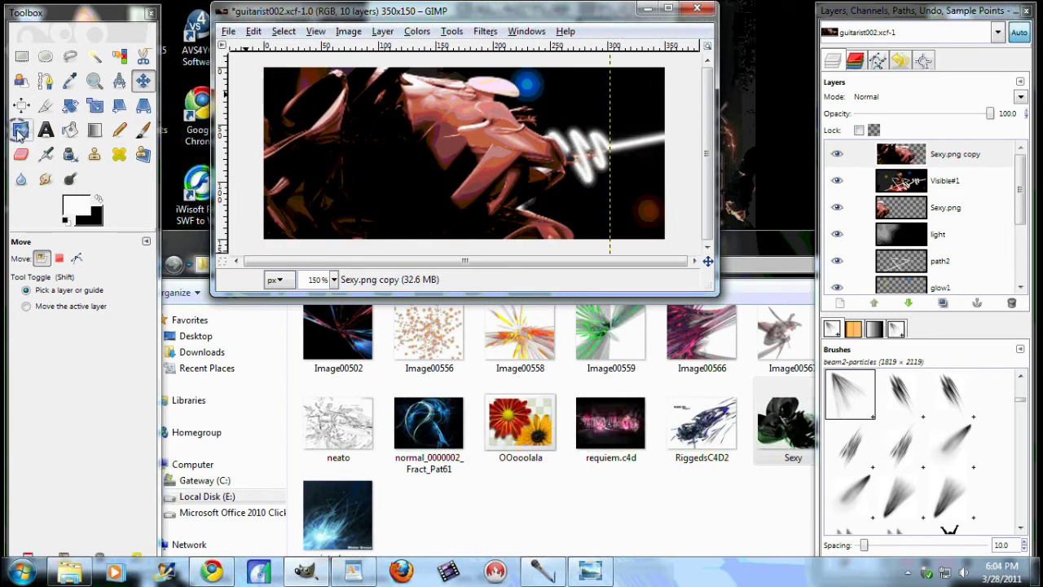
click(69, 106)
drag(423, 171, 227, 155)
click(297, 269)
key(m)
drag(506, 155, 662, 231)
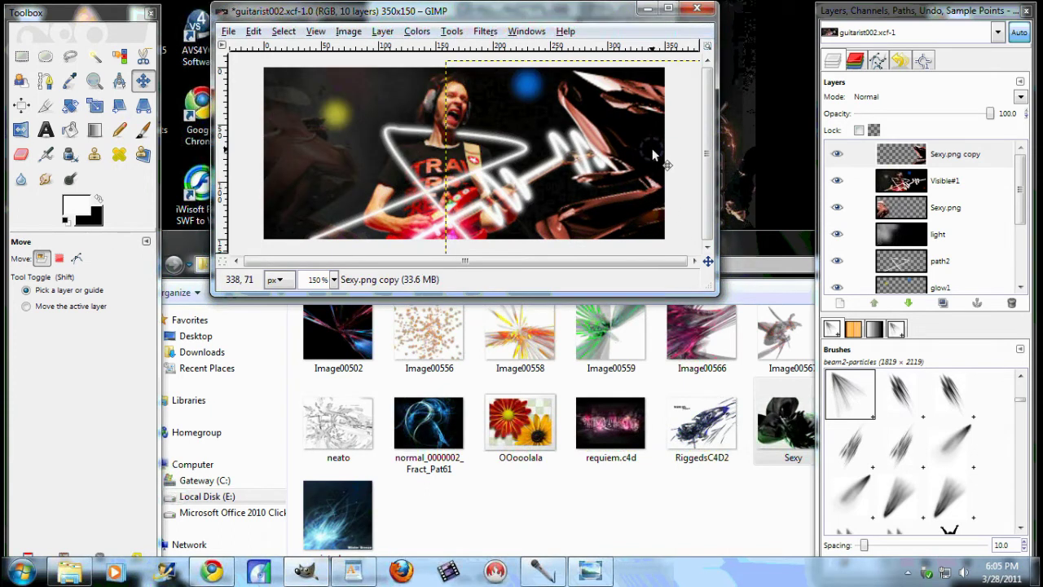
Step: Try blend modes on the Sexy.png copy layer, choose Lighten only, and set its opacity to 28.9 after nudging it right
click(1020, 96)
click(835, 204)
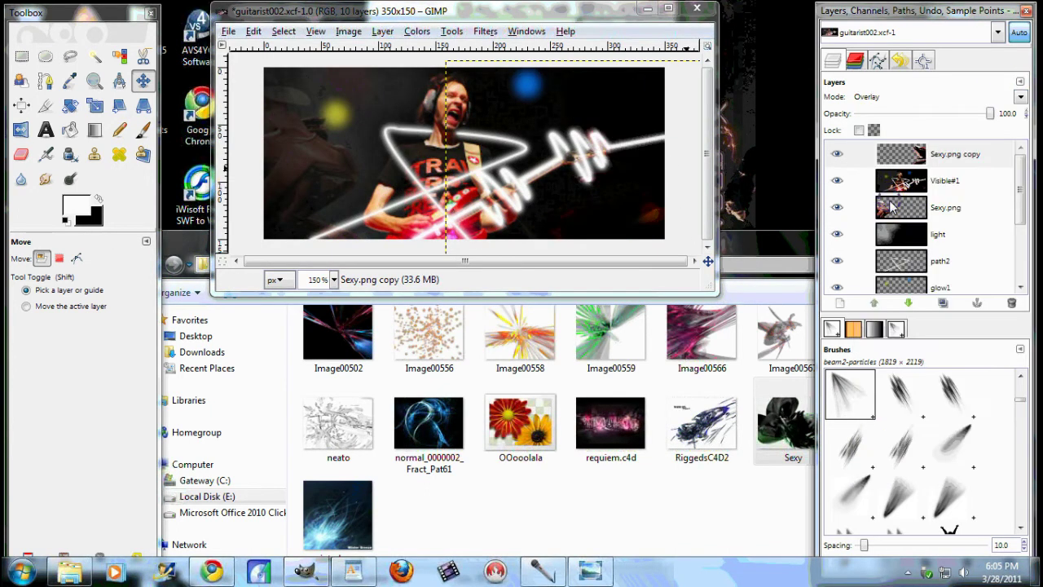
key(Up)
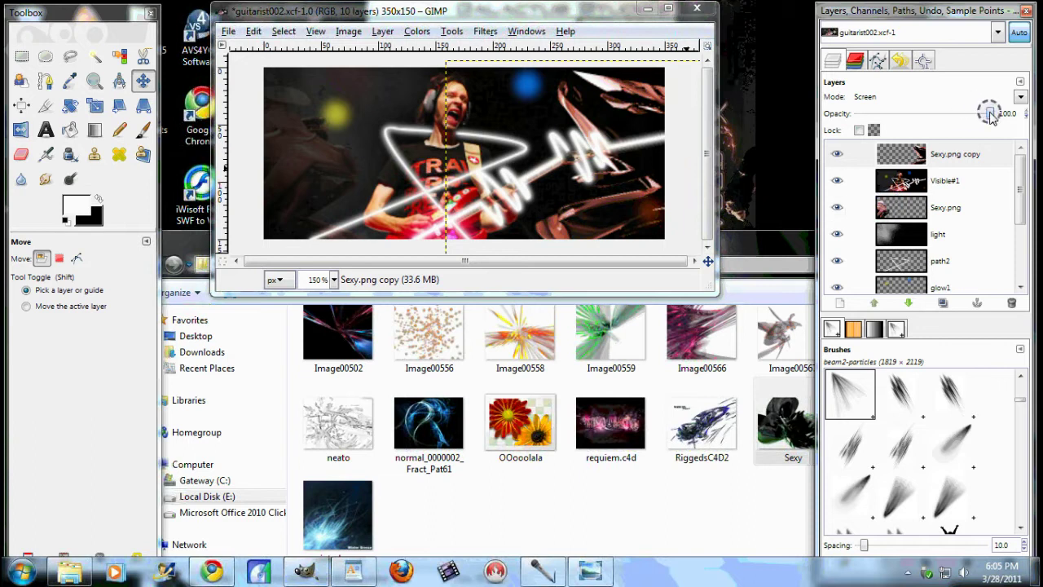
key(Down)
key(Down)
key(Down)
key(Down)
key(Down)
key(Down)
key(Down)
key(Down)
key(Down)
key(Up)
key(Down)
key(Down)
key(Down)
key(Down)
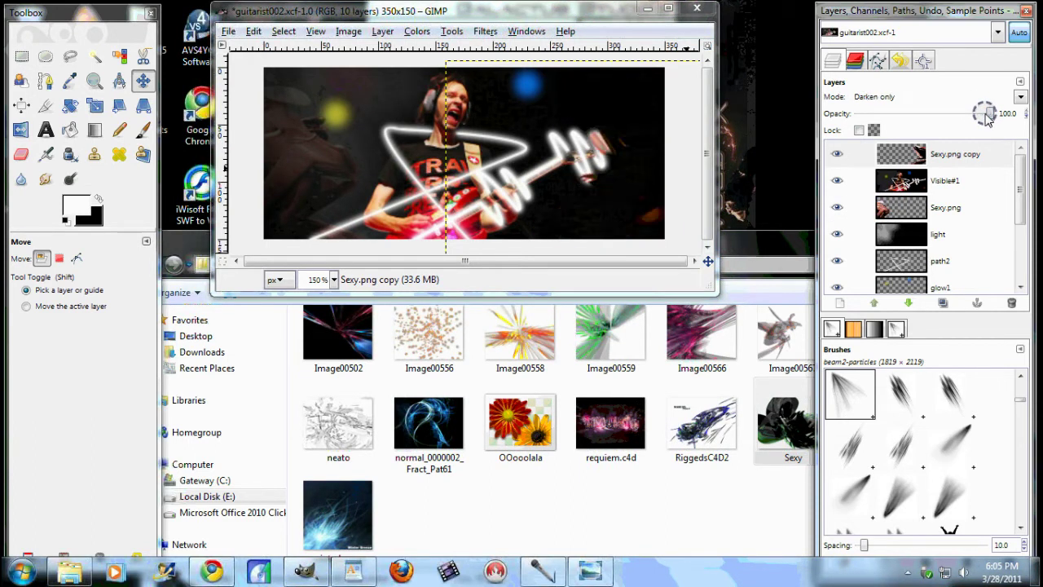
drag(649, 175, 658, 178)
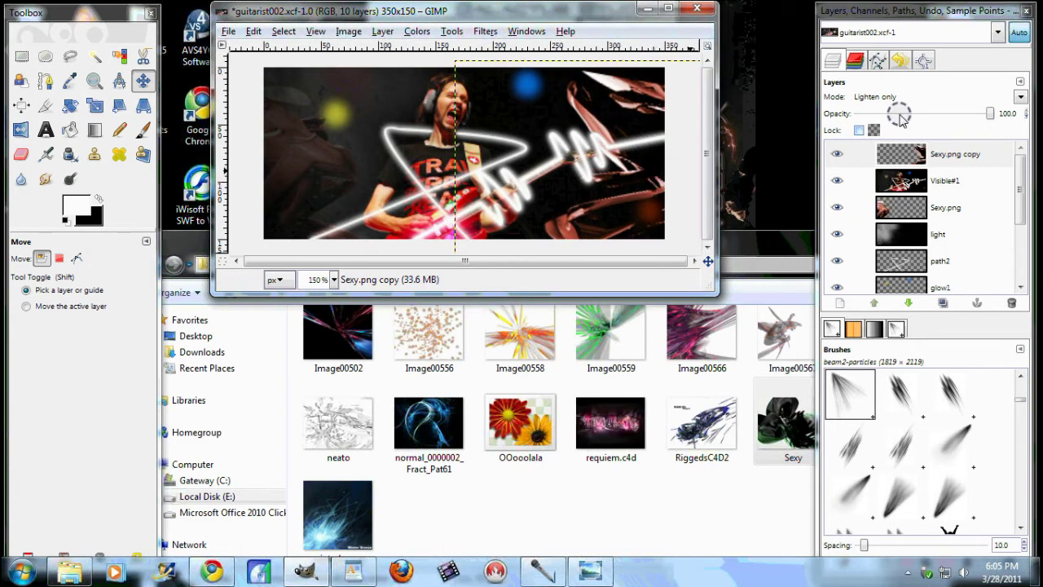
mouse_move(992, 114)
mouse_down()
mouse_move(931, 111)
mouse_move(901, 130)
mouse_up()
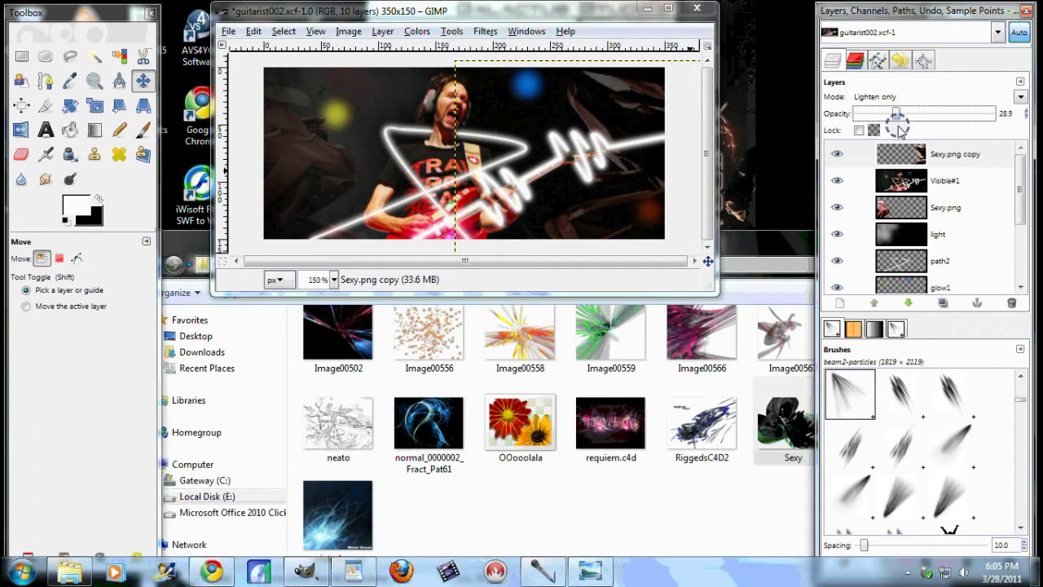
Step: Create a new layer from the visible image and add the Image00566 render above it
right_click(957, 156)
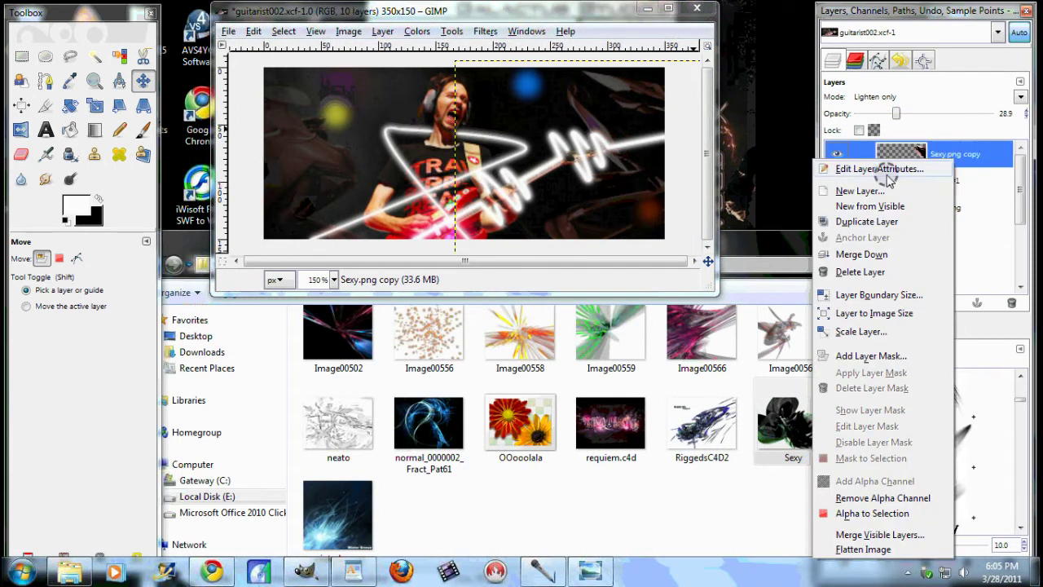
click(884, 197)
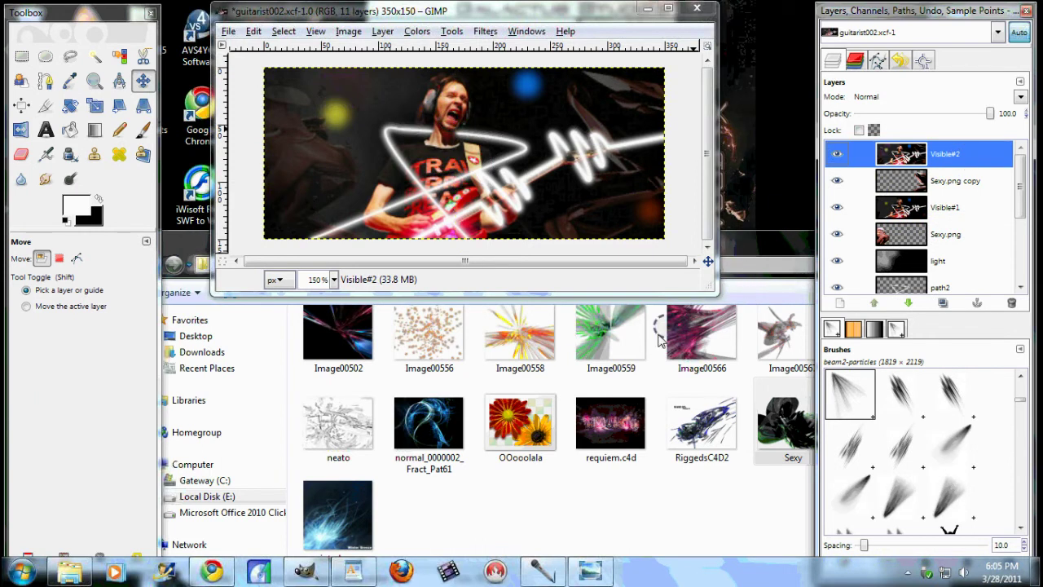
click(688, 342)
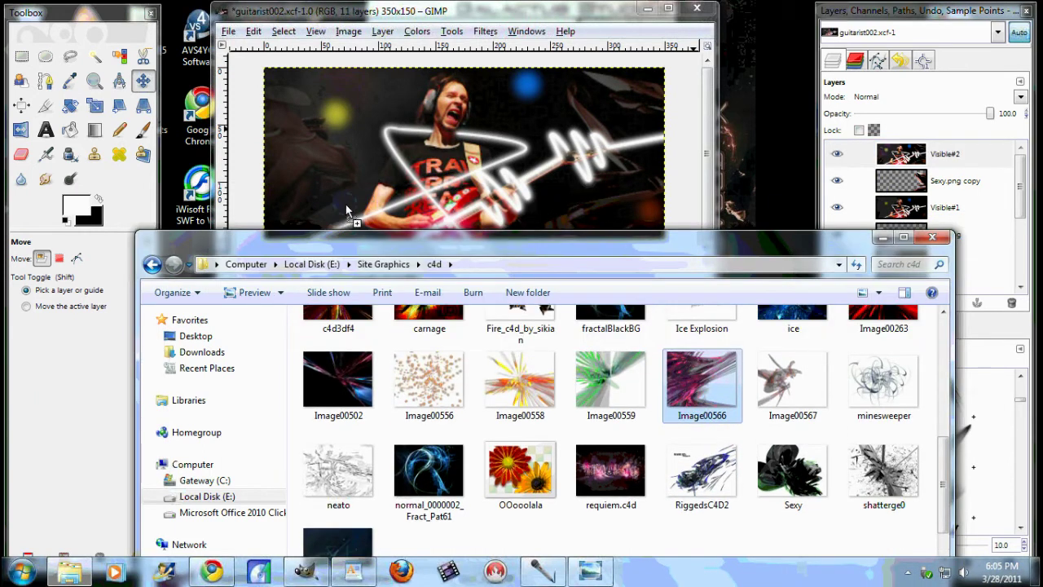
drag(346, 210, 342, 203)
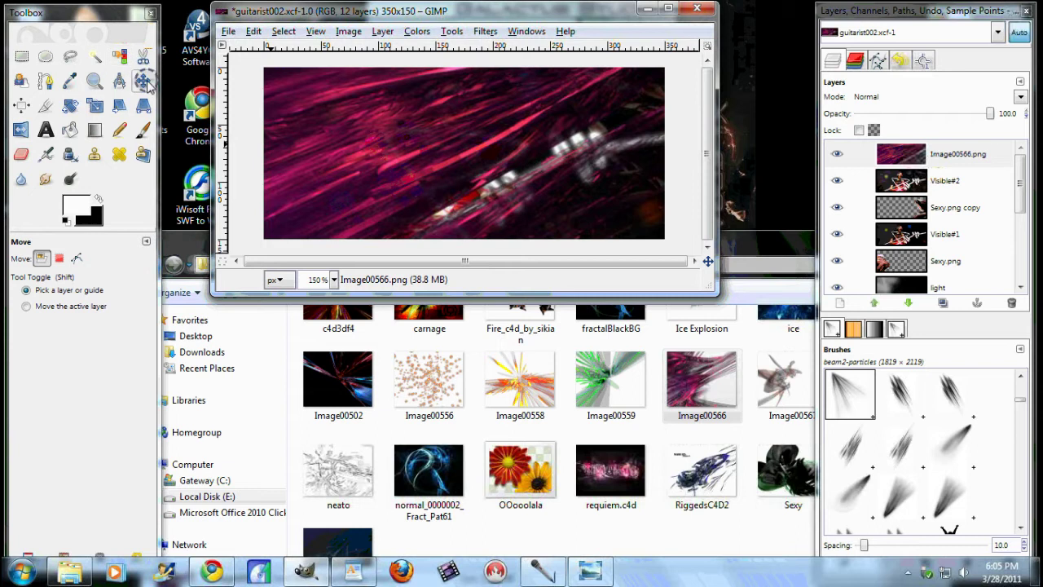
Step: Rotate the Image00566.png layer so its streaks run down to the right and move it to cover the banner
click(70, 106)
drag(280, 162, 362, 48)
click(297, 269)
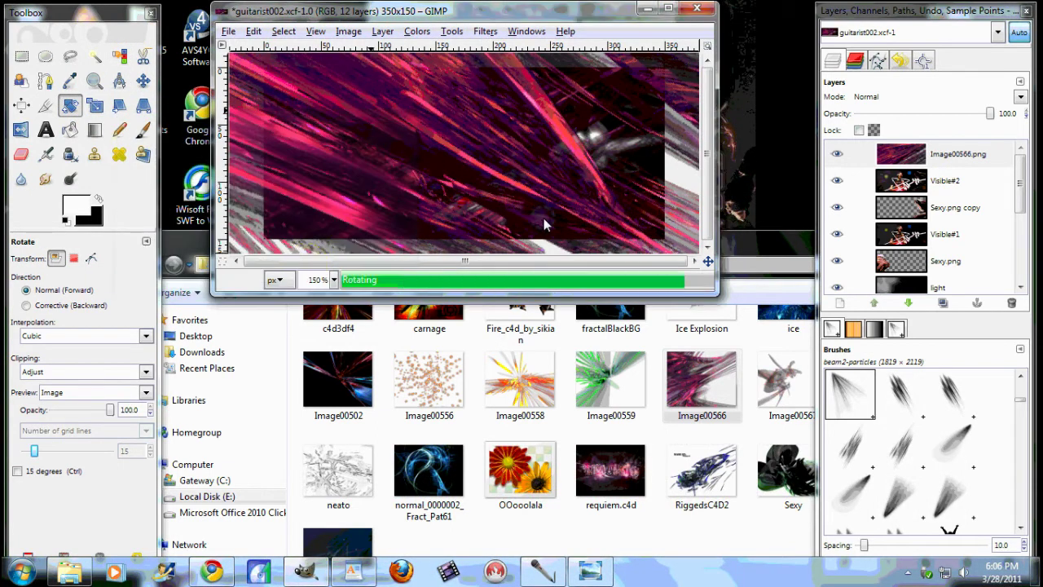
click(145, 83)
drag(370, 126, 601, 170)
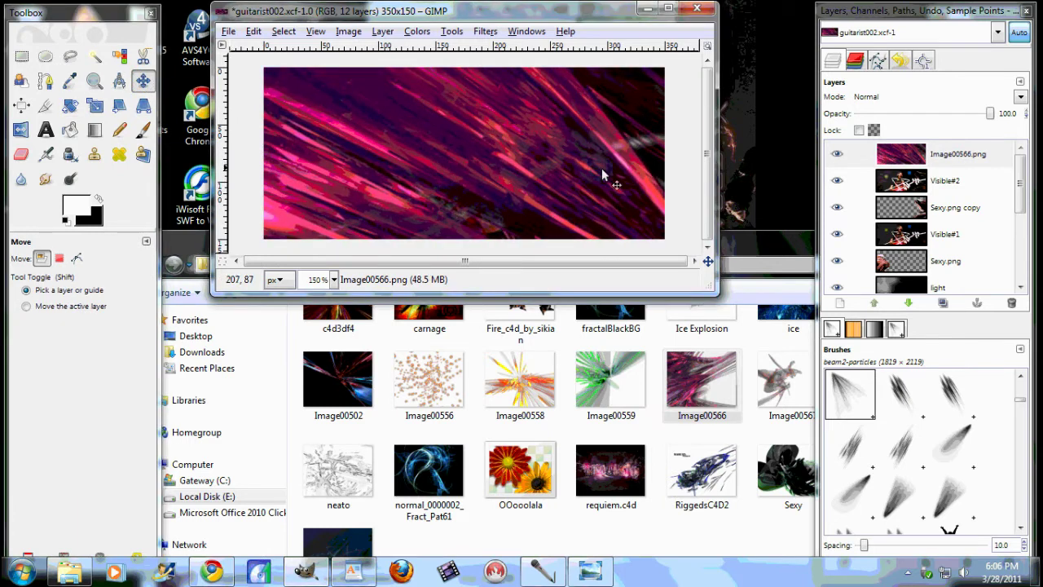
Step: Set the Image00566.png layer to Screen mode at 12.1 opacity and shift it downward
click(1017, 97)
click(908, 187)
drag(1006, 114, 874, 129)
drag(506, 122, 528, 213)
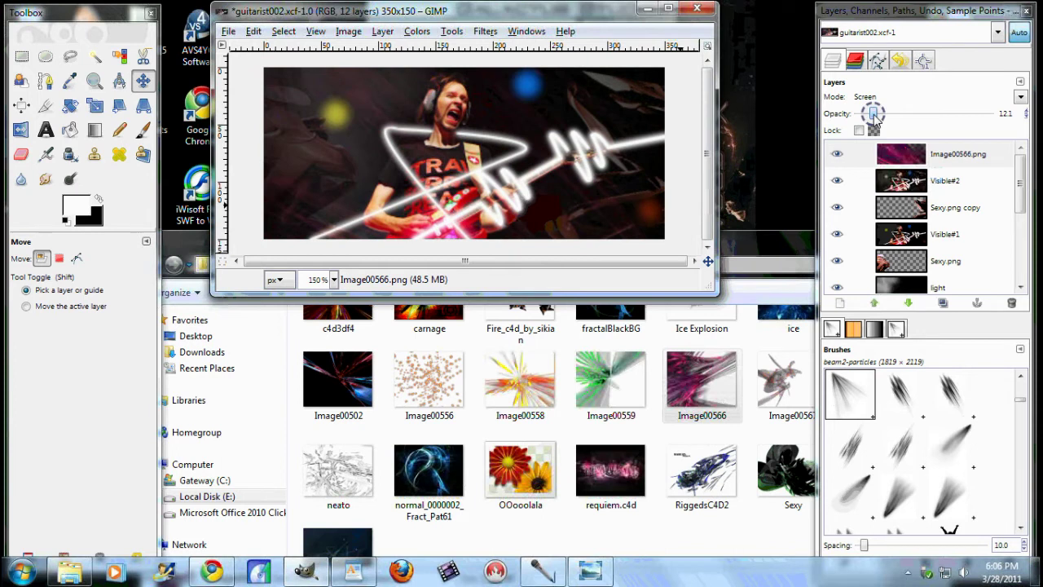
Step: Raise the Image00566.png layer's opacity to 15.0 and colorize it to a dark orange-brown tone
drag(874, 114, 879, 115)
click(416, 31)
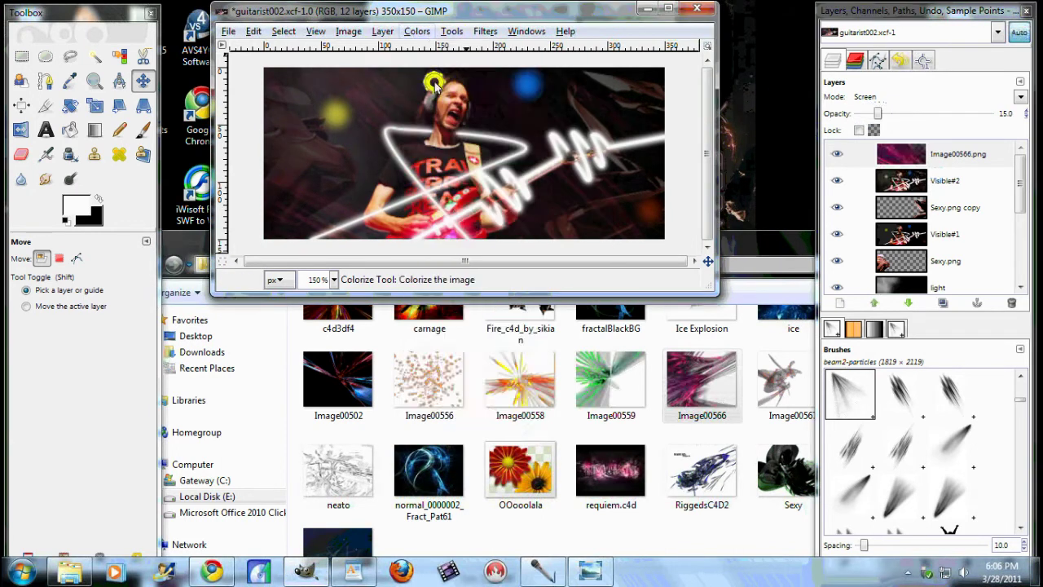
click(444, 84)
drag(540, 404, 599, 407)
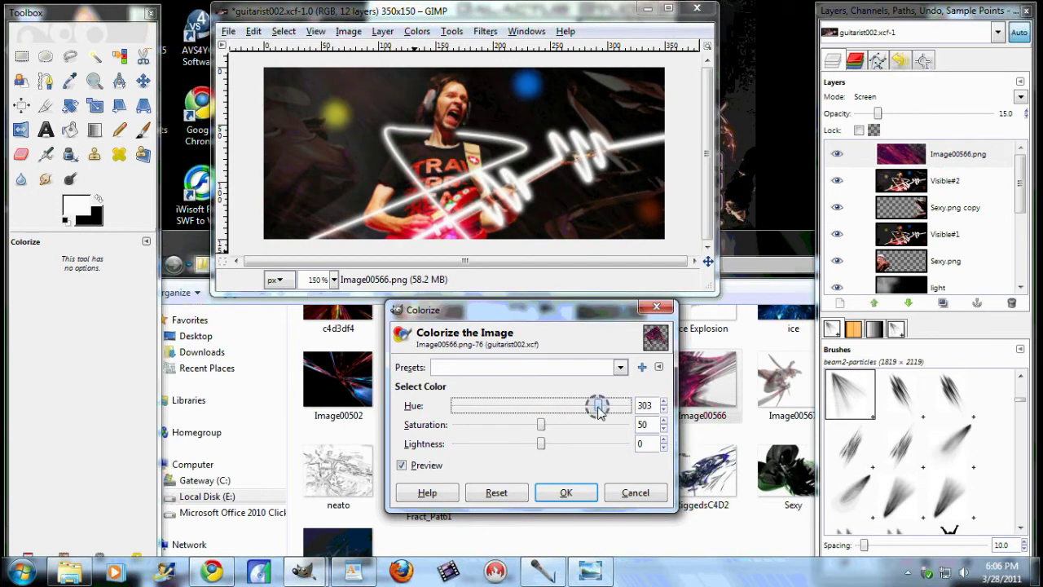
click(563, 488)
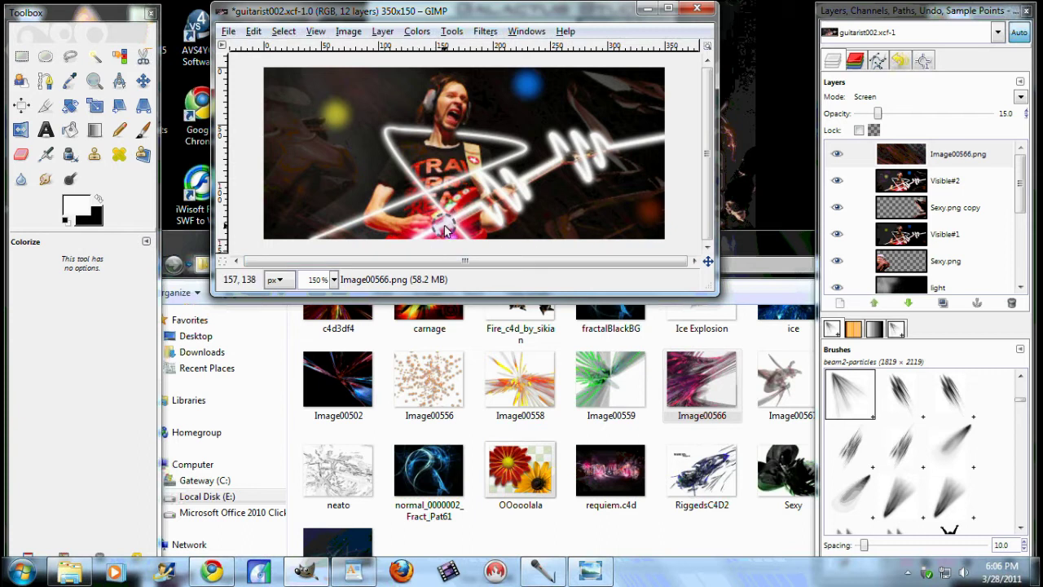
Step: Add a new transparent layer named sparks above the Image00566.png layer
click(927, 159)
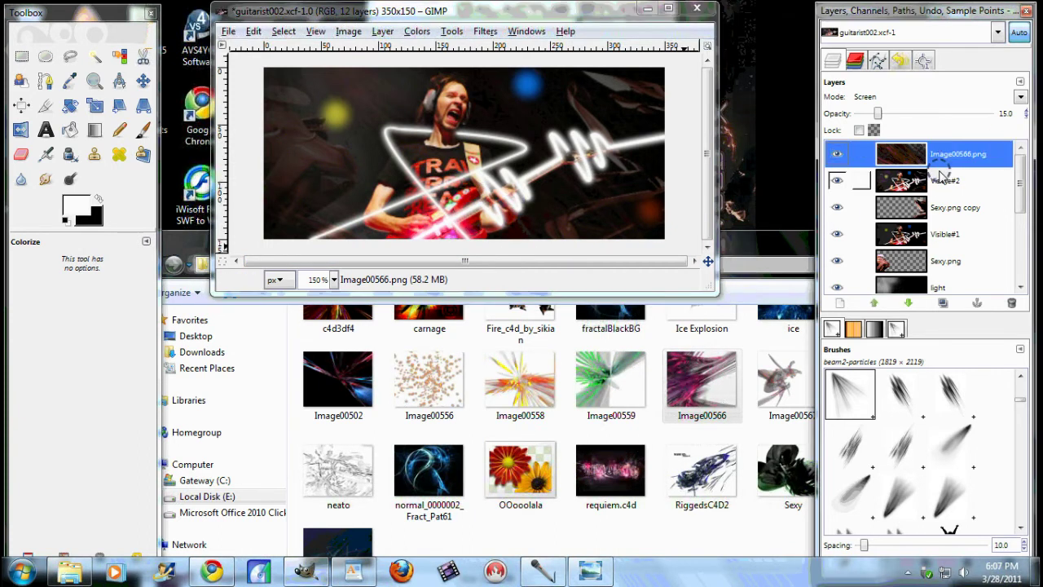
click(1019, 81)
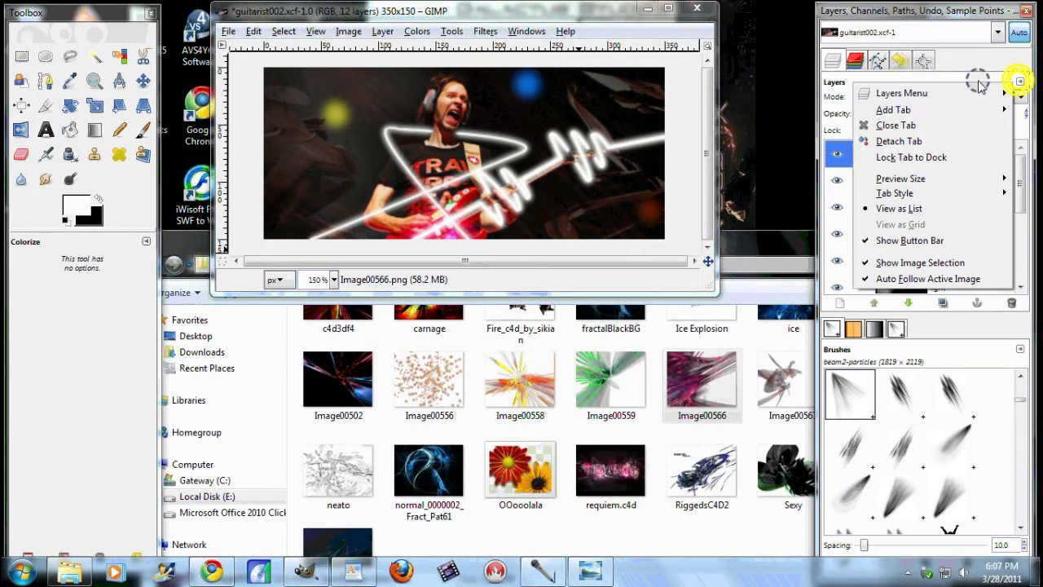
mouse_move(929, 93)
click(797, 116)
text(sparks)
key(Return)
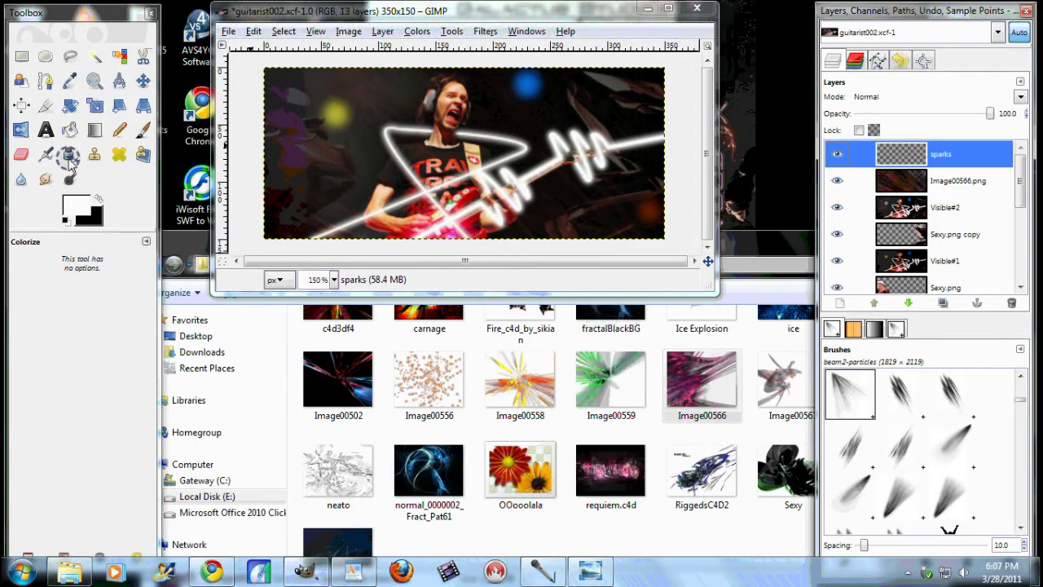
Step: Choose the Sparks brush for the Paintbrush tool and scale it to 0.17
click(142, 131)
click(51, 296)
scroll(97, 396, down, 5)
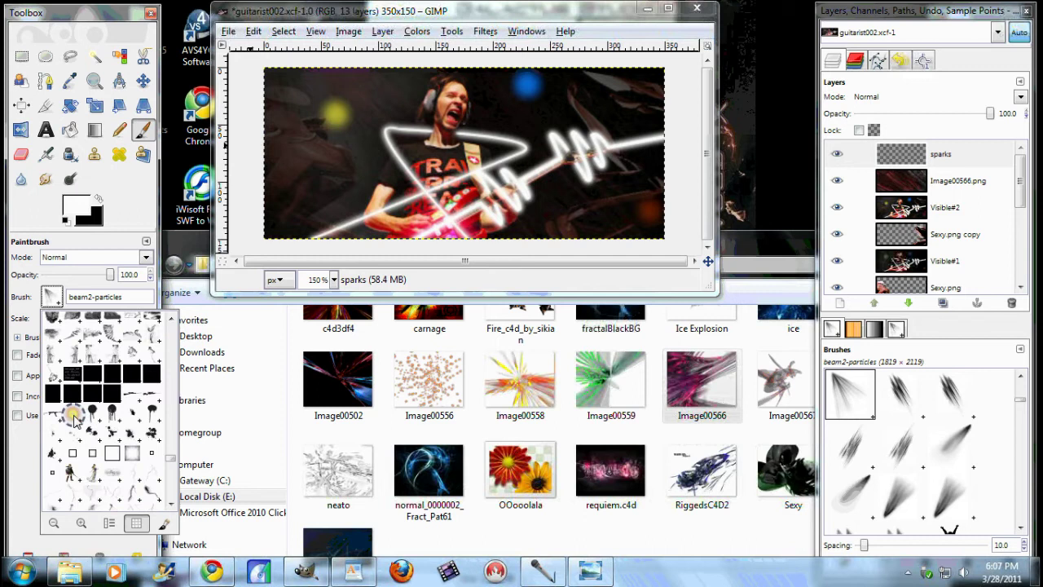
click(73, 415)
drag(88, 317, 71, 318)
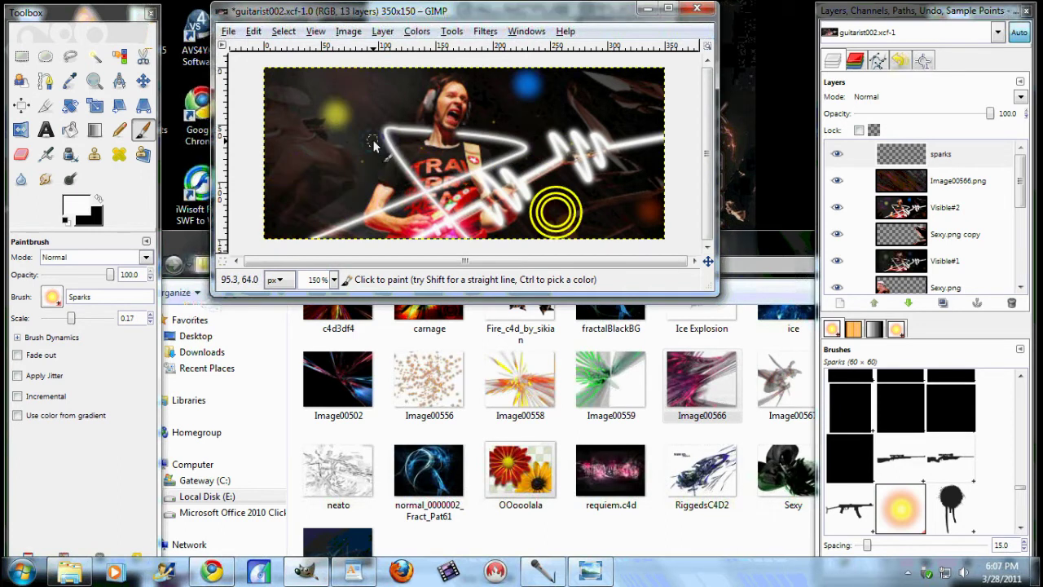
Step: Airbrush small sparks around the guitarist on the sparks layer at brush scale 0.12
click(44, 155)
click(516, 218)
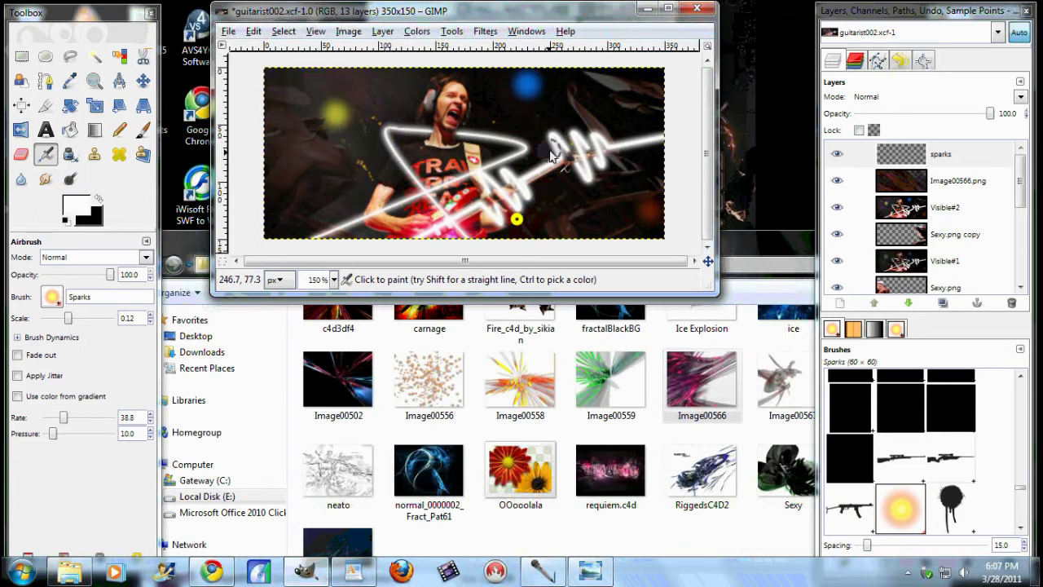
drag(372, 231, 249, 261)
Step: Set the Airbrush scale to 0.24 and paint sparks around the guitarist's head, arms and guitar
click(67, 319)
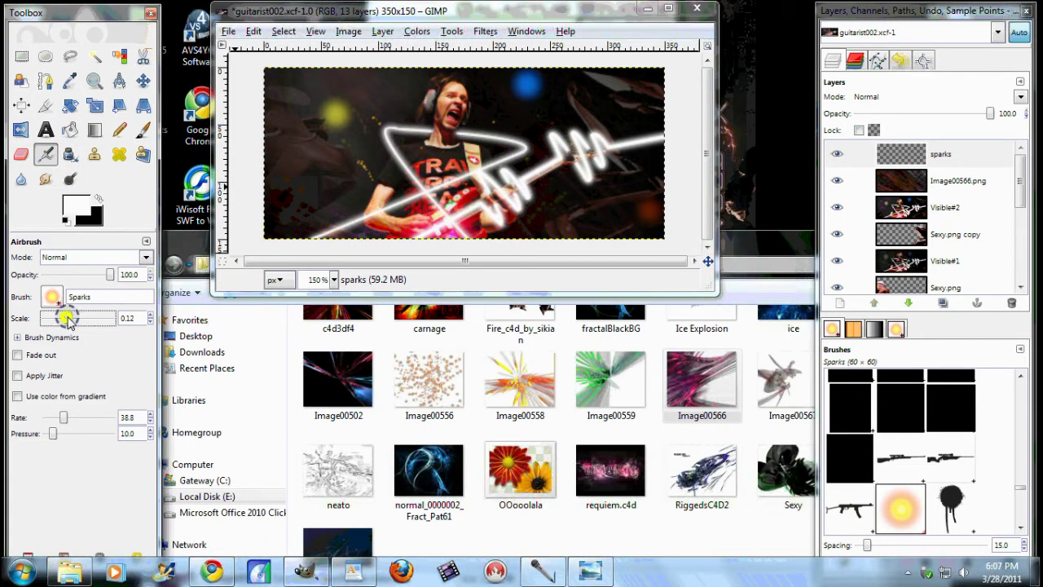
drag(372, 159, 353, 99)
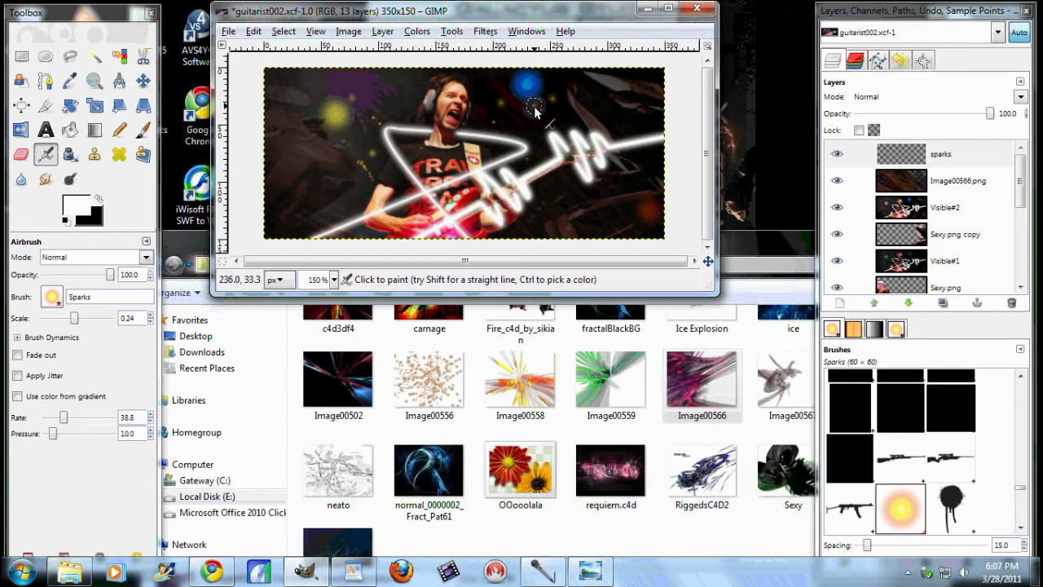
click(349, 210)
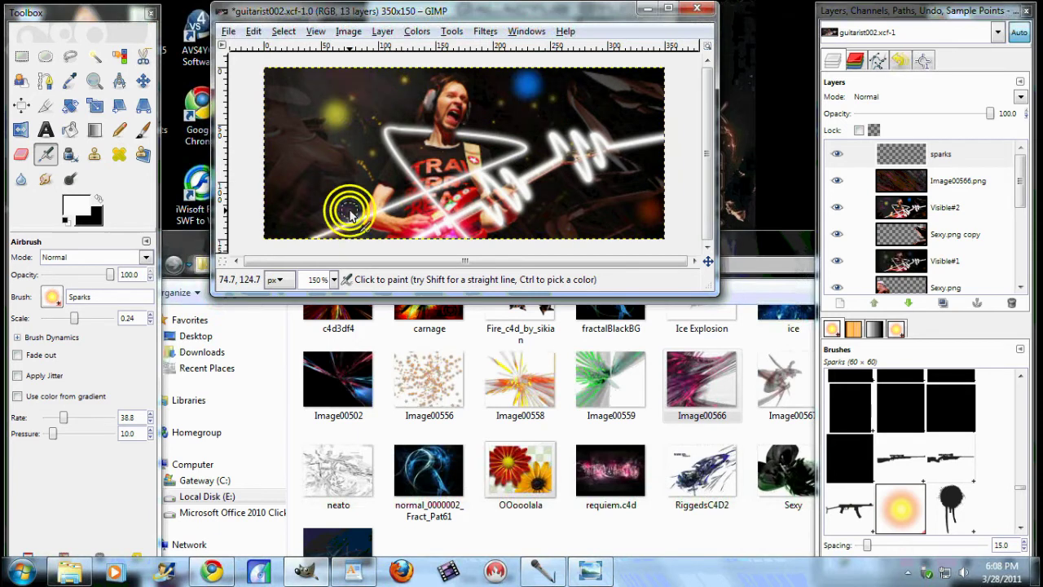
click(428, 228)
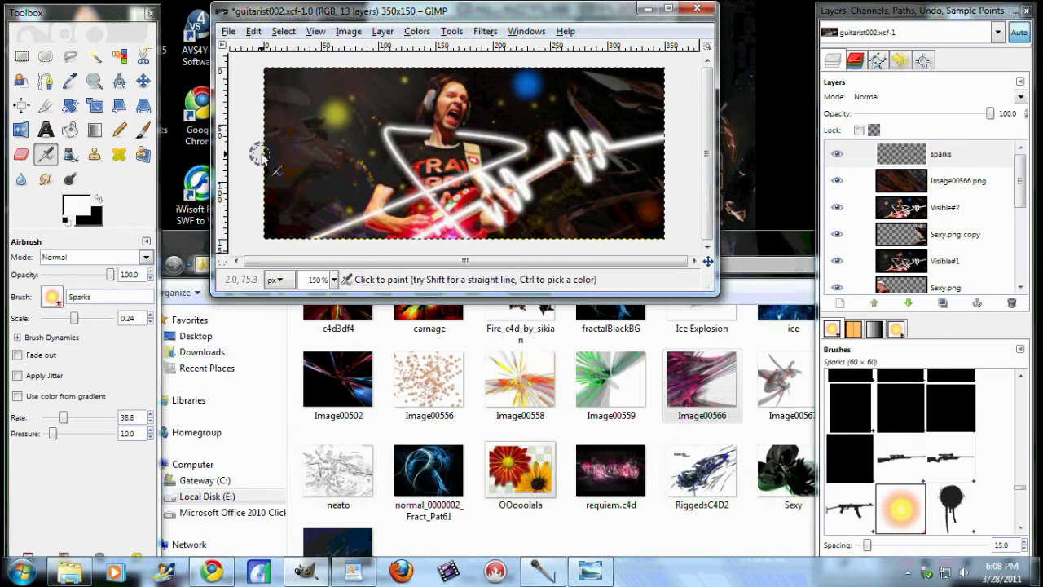
click(379, 105)
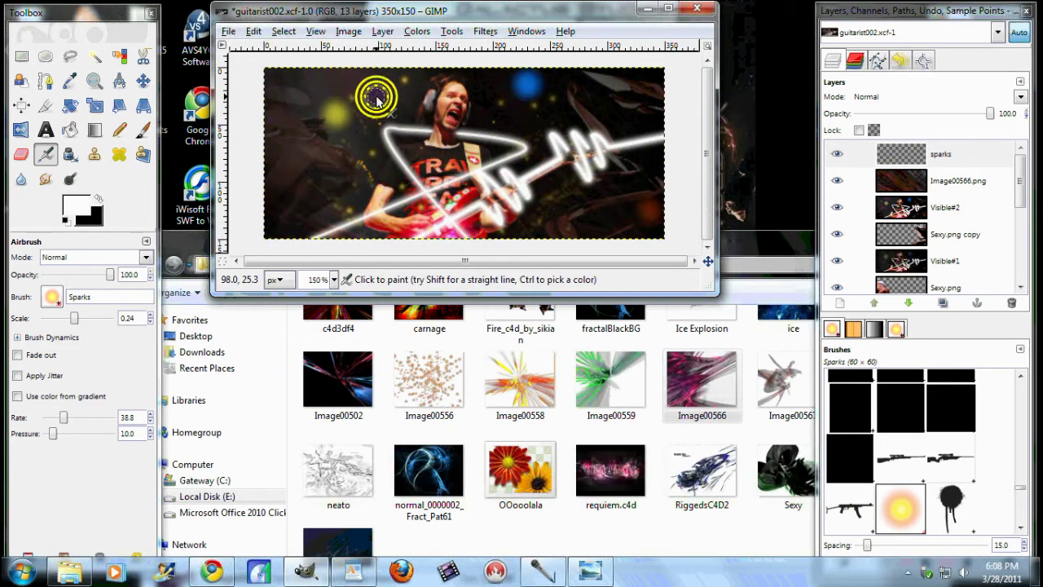
click(406, 214)
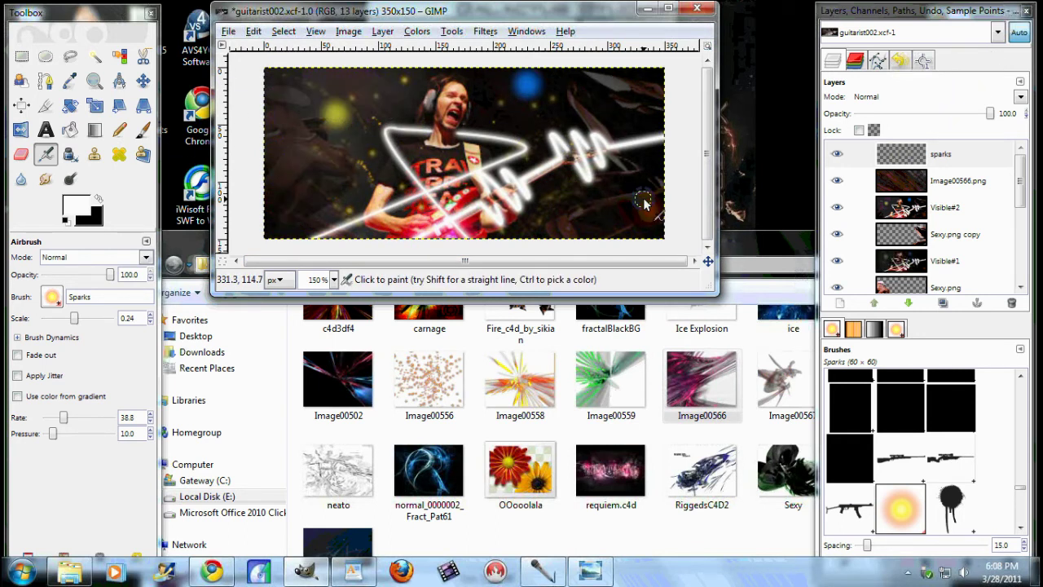
Step: Airbrush more sparks over the dark background on both sides of the guitarist and around the lower guitar
mouse_move(606, 184)
mouse_down()
mouse_move(637, 154)
mouse_move(640, 117)
mouse_up()
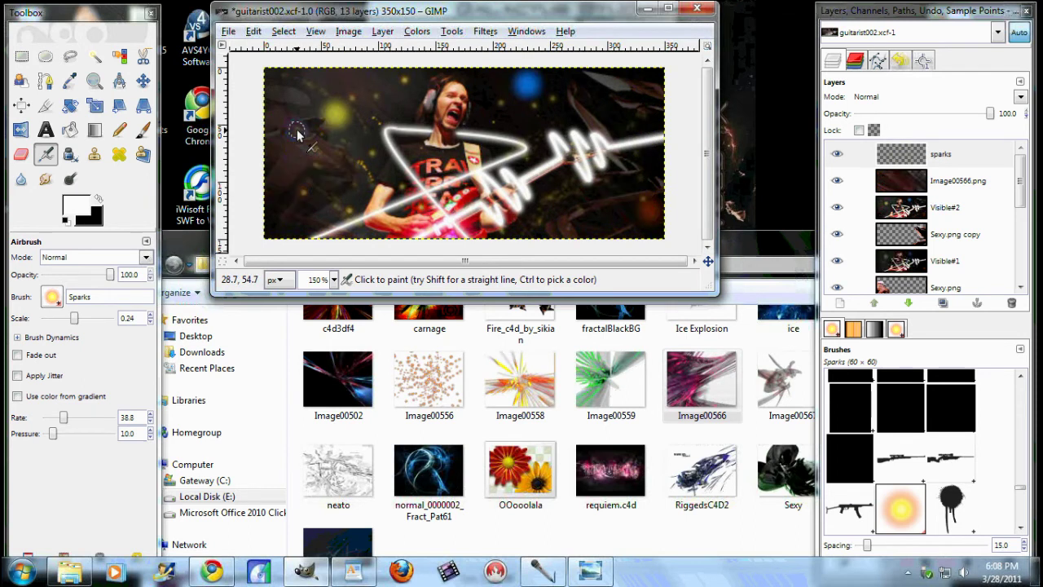
mouse_move(287, 169)
mouse_down()
mouse_move(280, 200)
mouse_move(295, 98)
mouse_move(313, 191)
mouse_move(345, 82)
mouse_move(524, 91)
mouse_move(498, 81)
mouse_move(503, 195)
mouse_up()
click(488, 208)
click(604, 228)
click(598, 195)
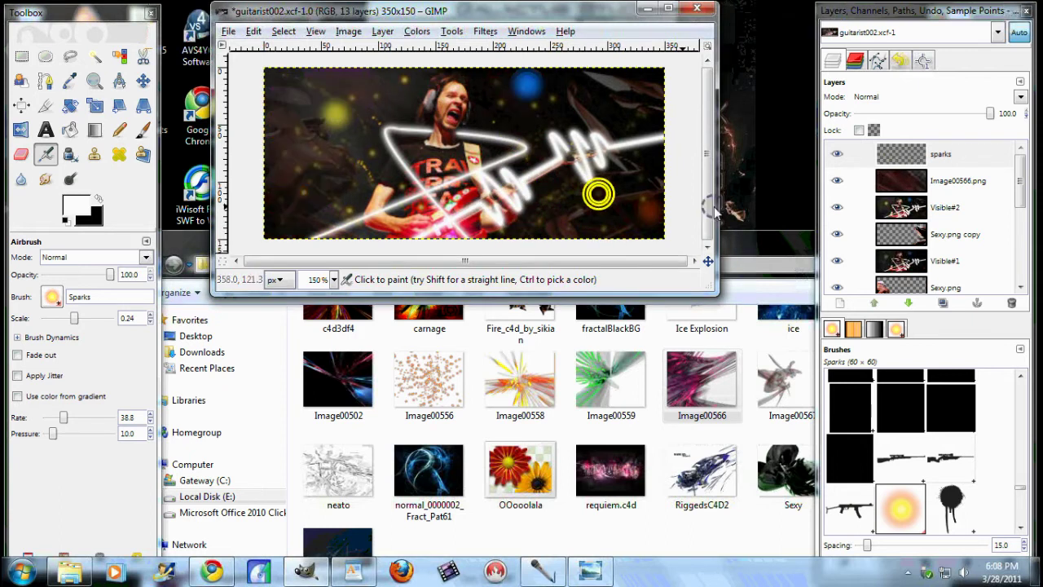
click(631, 232)
Step: Select the sparks layer's alpha, erase within it beside the guitarist's head, and clear the selection
right_click(953, 154)
click(880, 506)
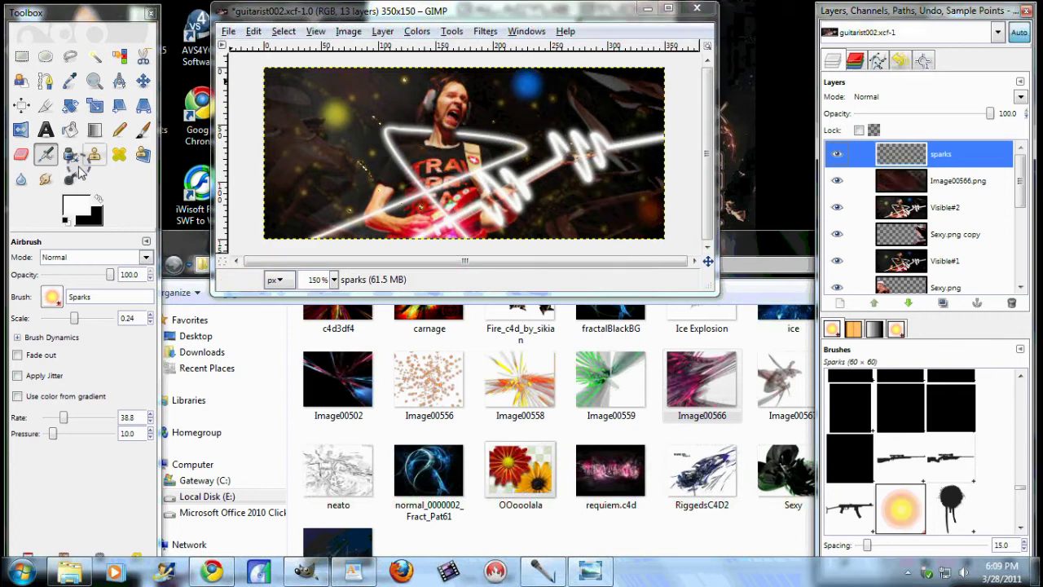
click(21, 154)
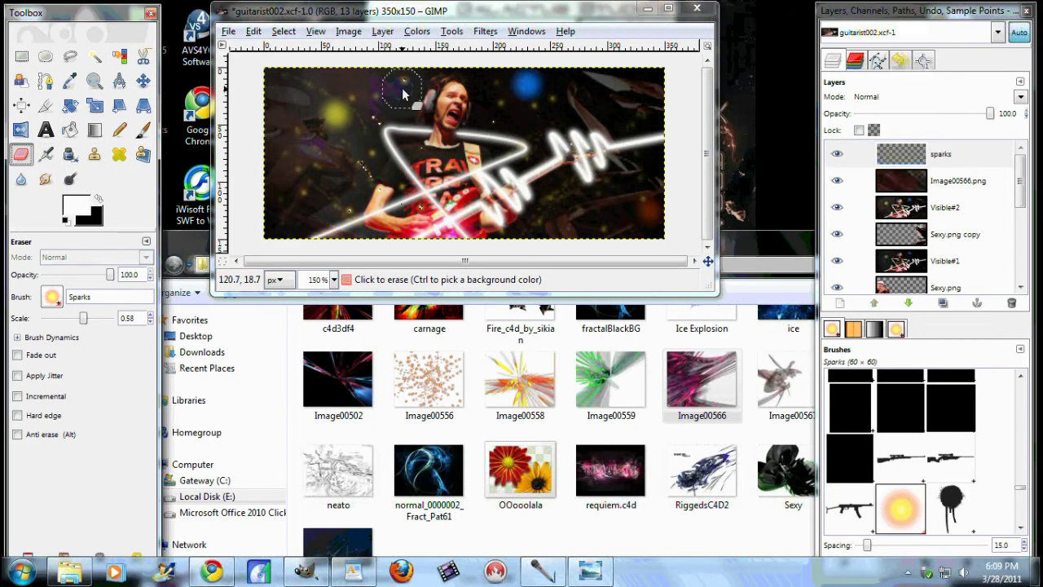
click(501, 86)
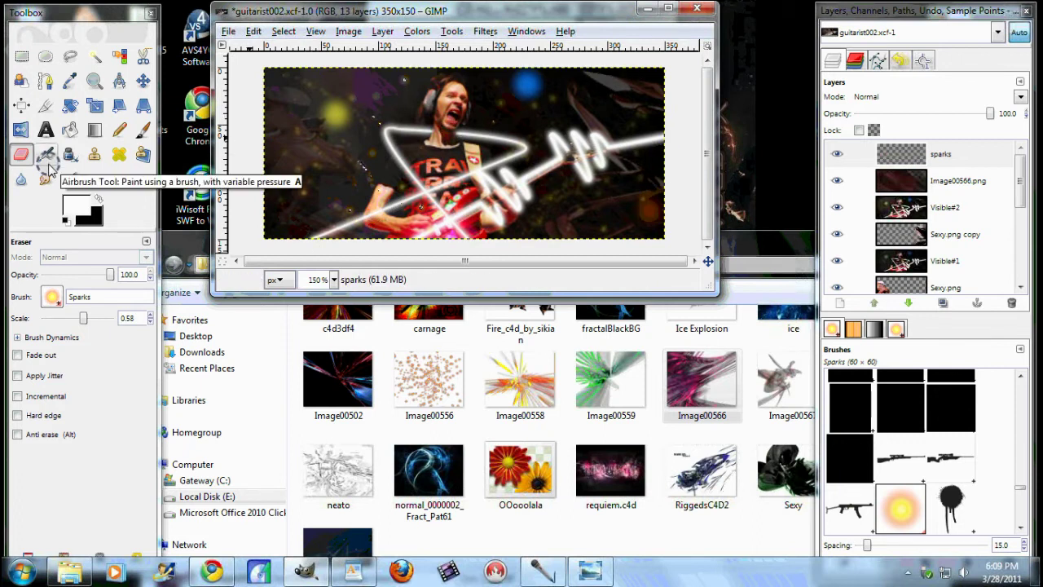
click(282, 34)
click(304, 69)
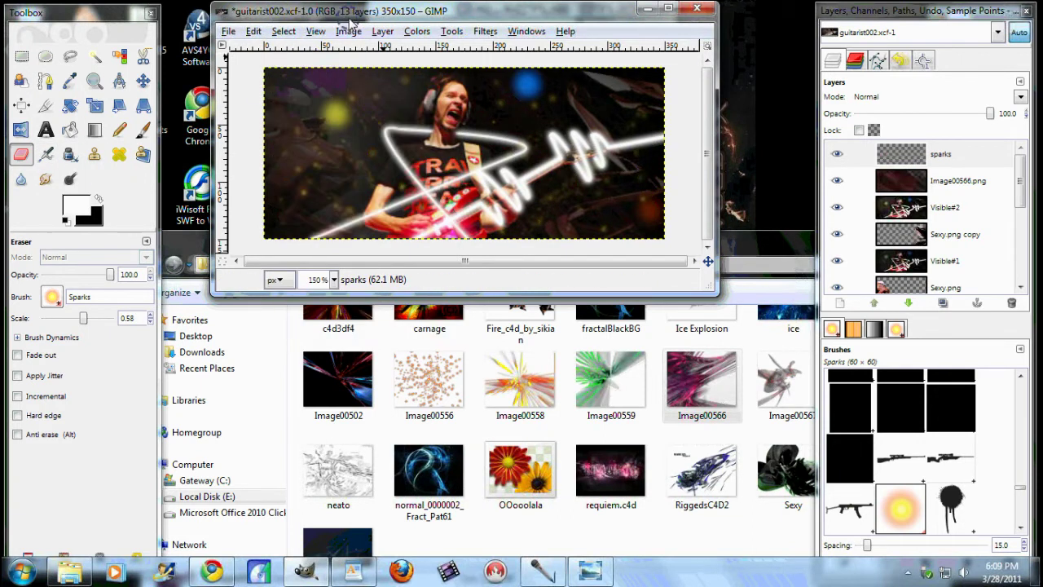
Step: Colorize the sparks layer white with saturation 0 and lightness 100
click(451, 32)
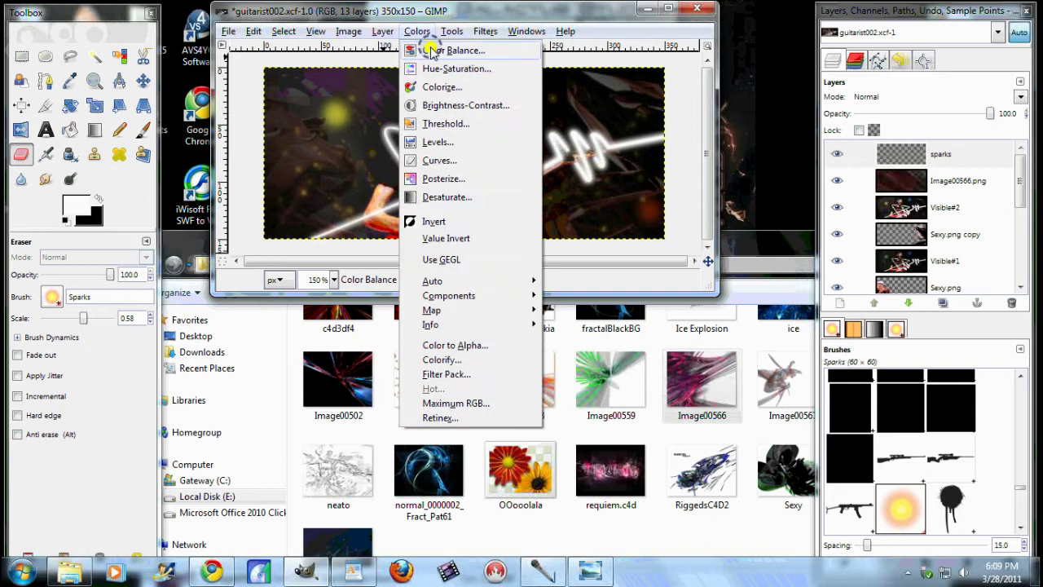
click(417, 46)
click(157, 314)
click(248, 426)
click(416, 31)
click(457, 88)
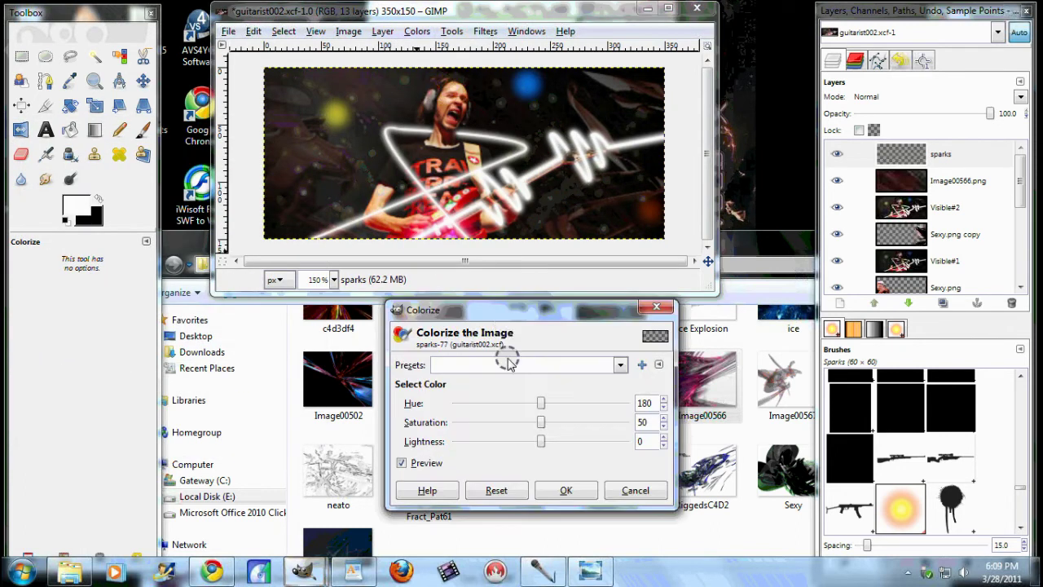
drag(546, 424, 431, 424)
drag(541, 441, 635, 444)
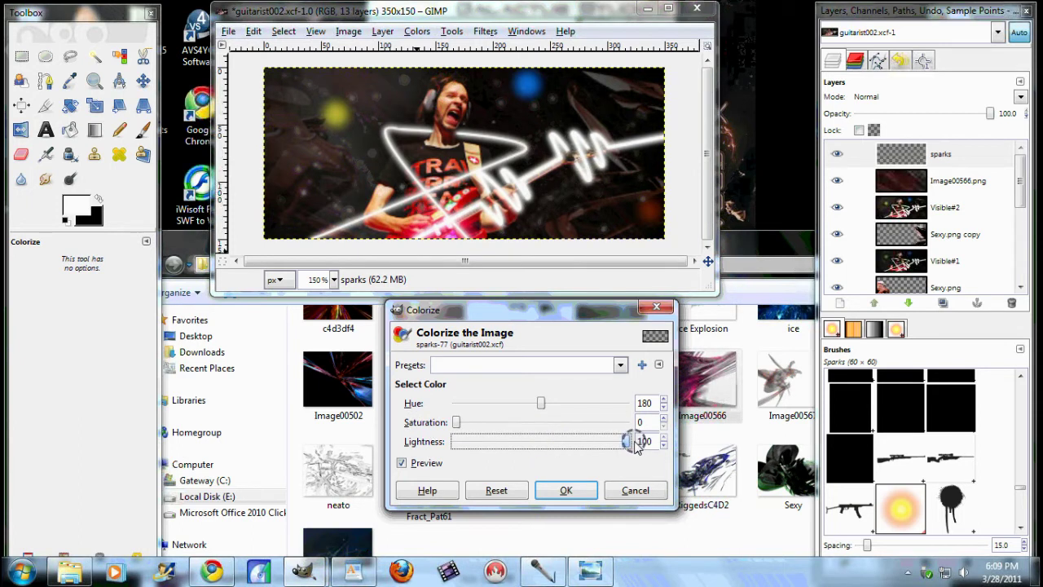
drag(540, 403, 565, 402)
click(570, 490)
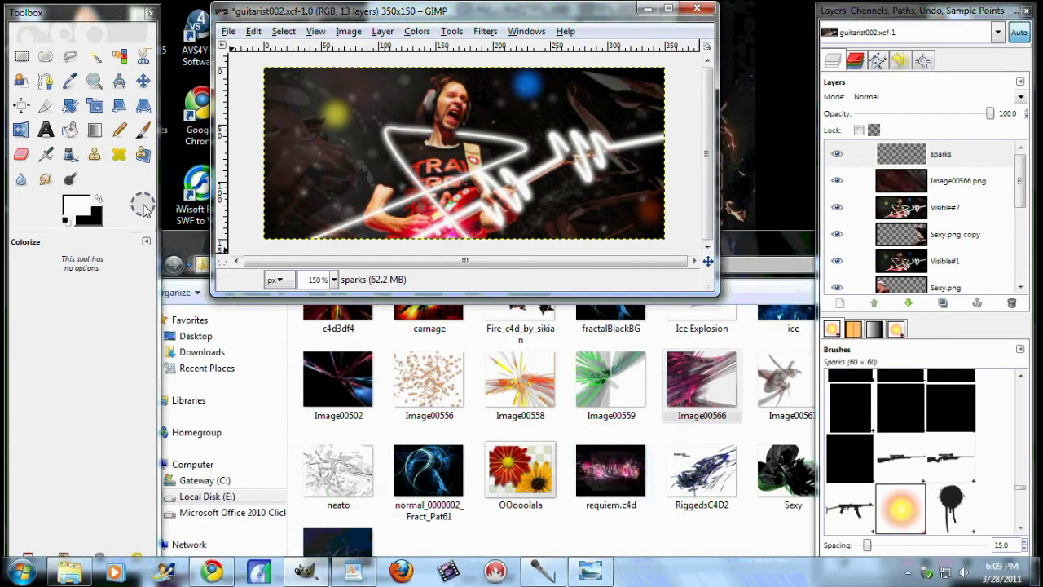
Step: Erase unwanted sparks around the banner using the Eraser with the Circle (19) brush
click(21, 154)
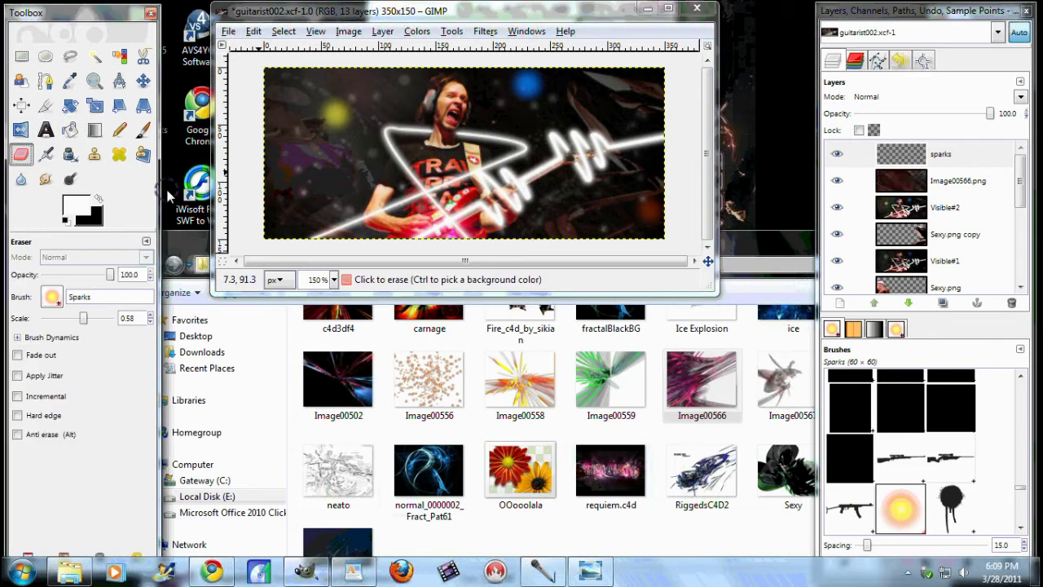
click(51, 296)
drag(170, 457, 165, 355)
click(88, 392)
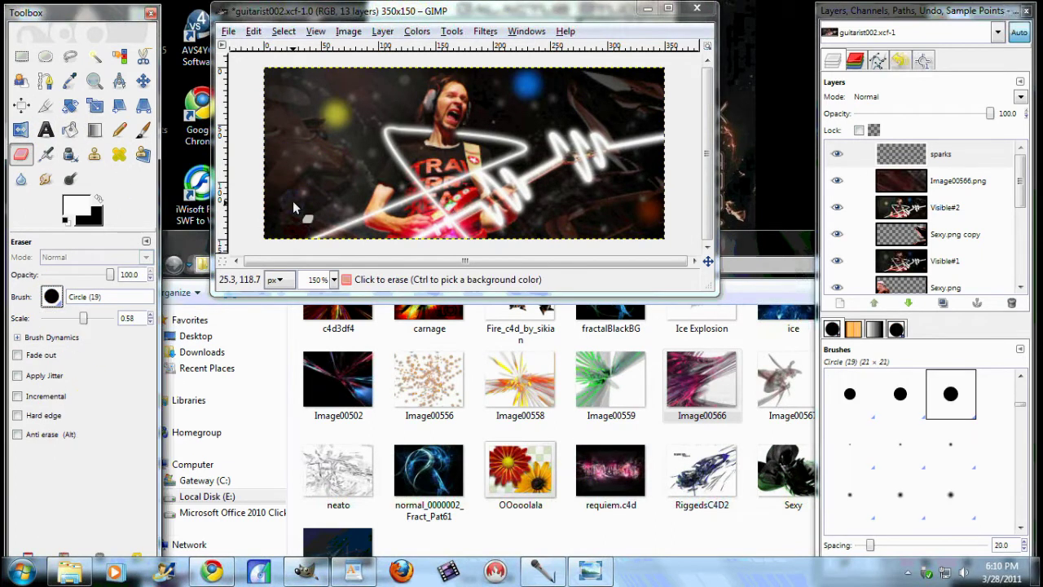
click(364, 154)
click(328, 95)
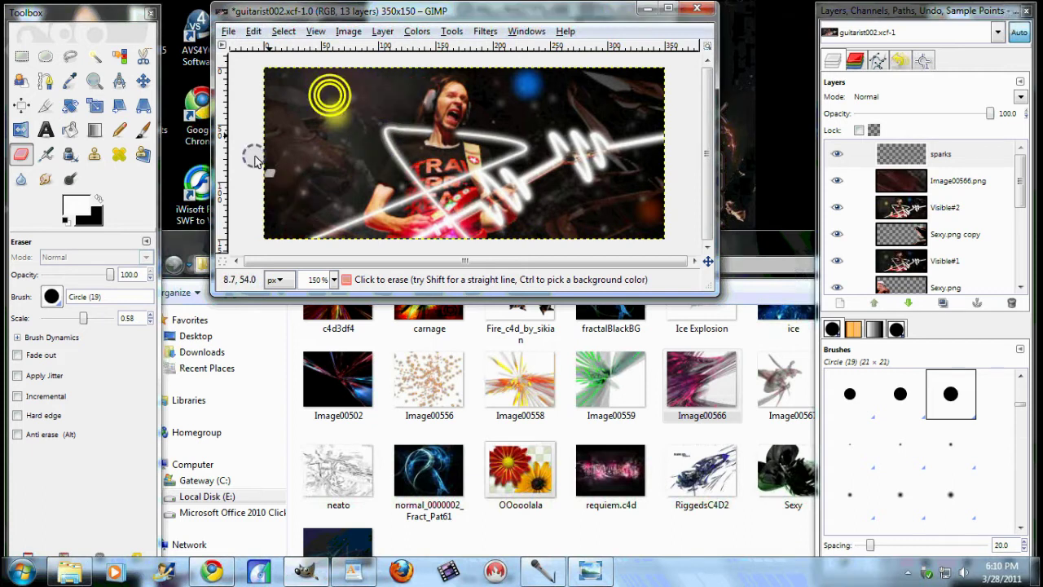
click(572, 194)
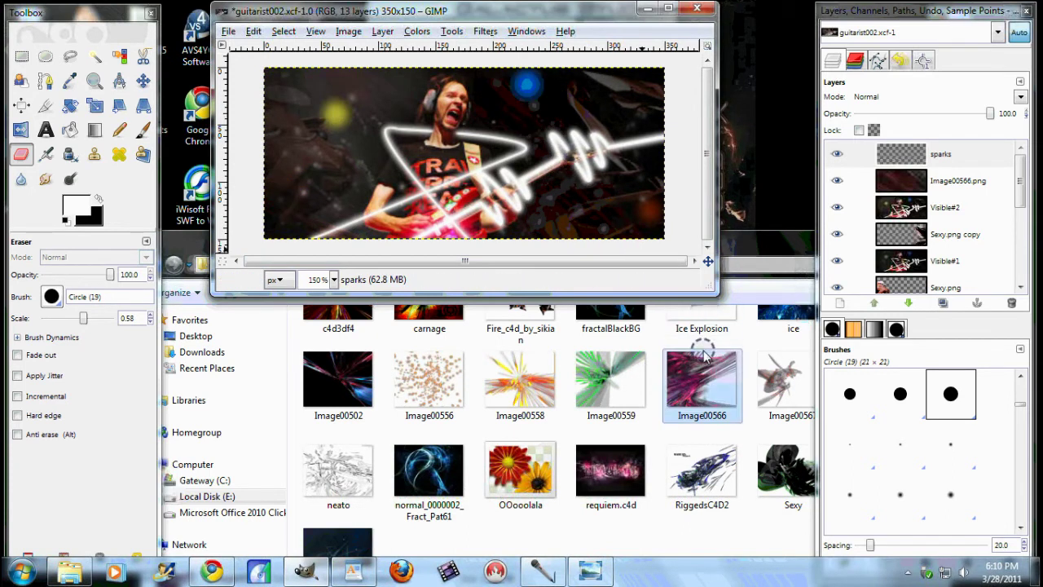
Step: Set the sparks layer to Addition mode at 68.4 opacity and view the banner at 100%
click(1020, 96)
click(890, 356)
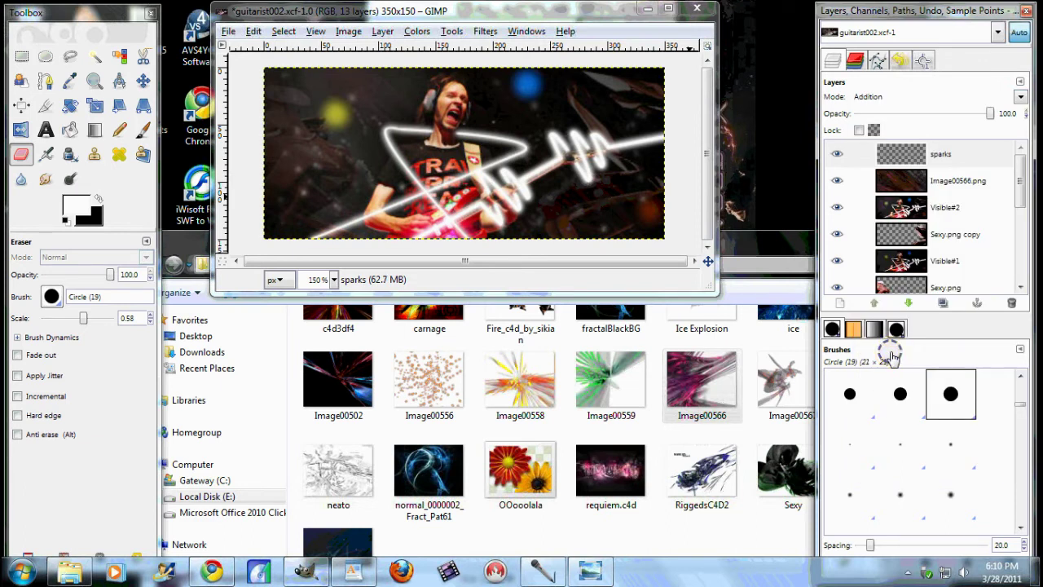
drag(995, 112, 959, 117)
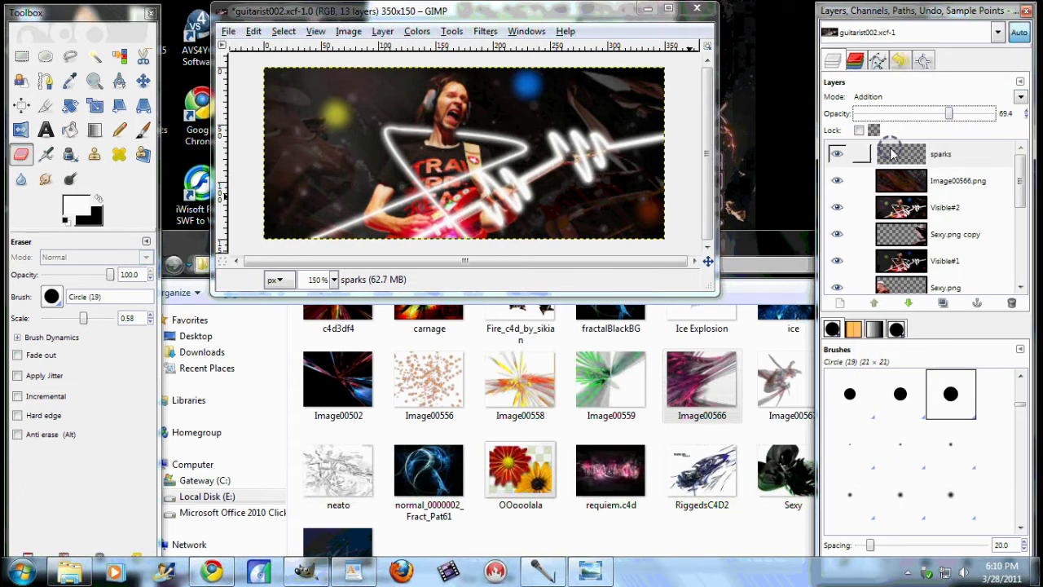
key(Left)
click(697, 178)
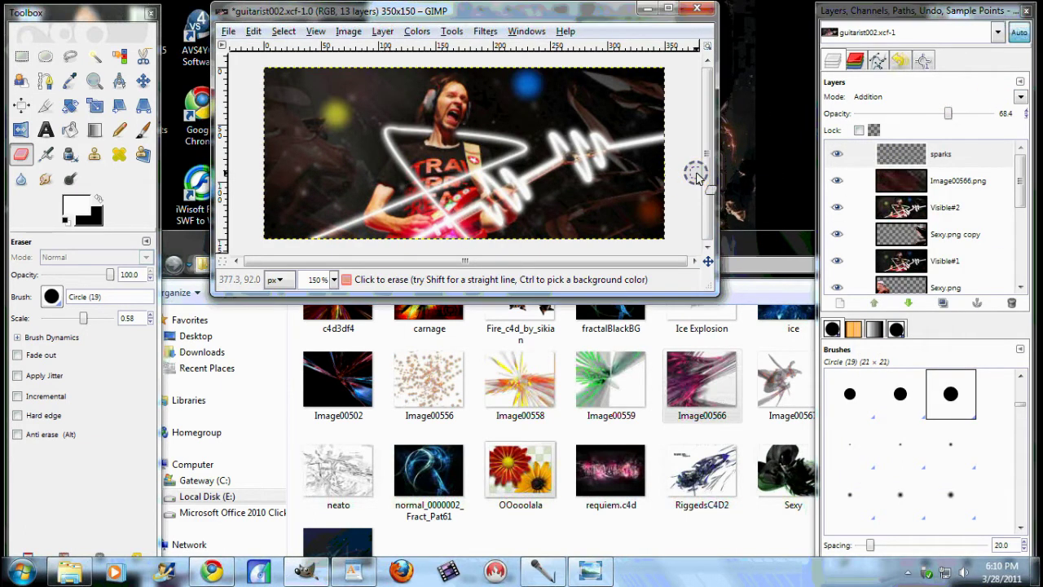
key(1)
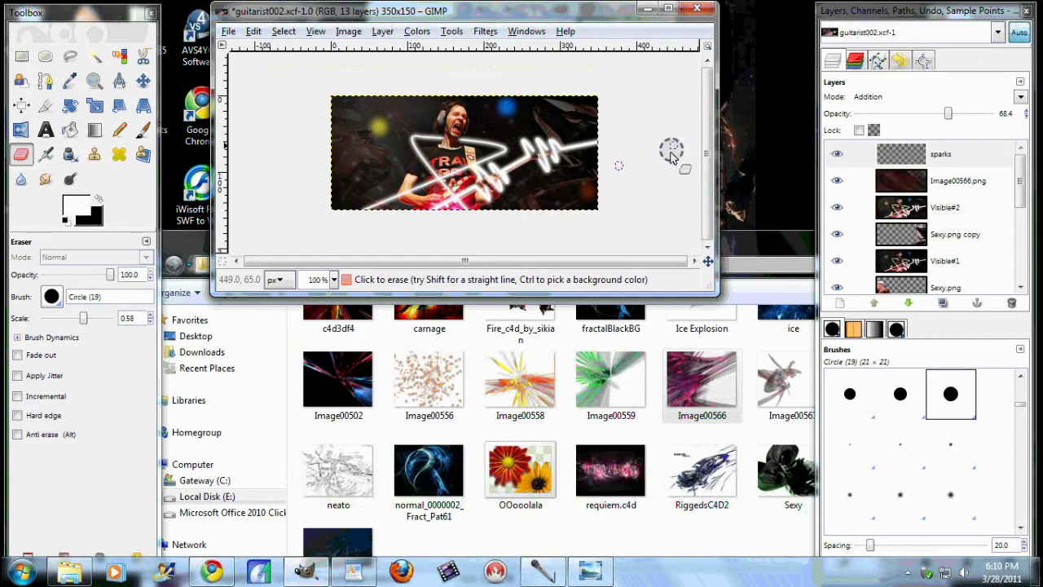
Step: Switch to Windows Explorer and open the tuts folder inside Site Graphics
click(698, 350)
scroll(715, 342, up, 4)
click(386, 265)
scroll(562, 383, down, 8)
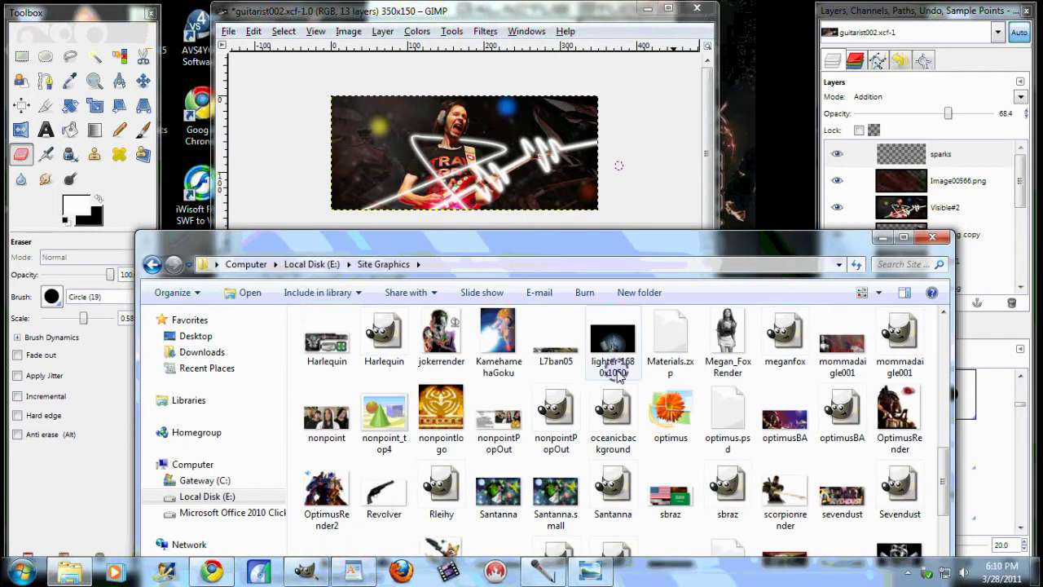
scroll(652, 391, up, 5)
double_click(609, 414)
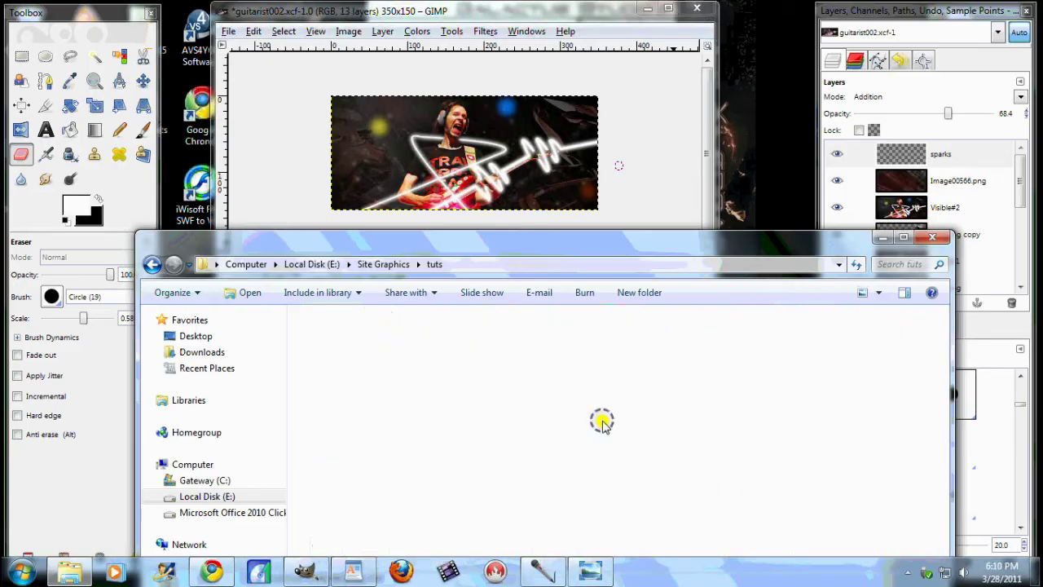
Step: View the guitarist001 reference banner in the photo viewer and put the viewer away
double_click(604, 418)
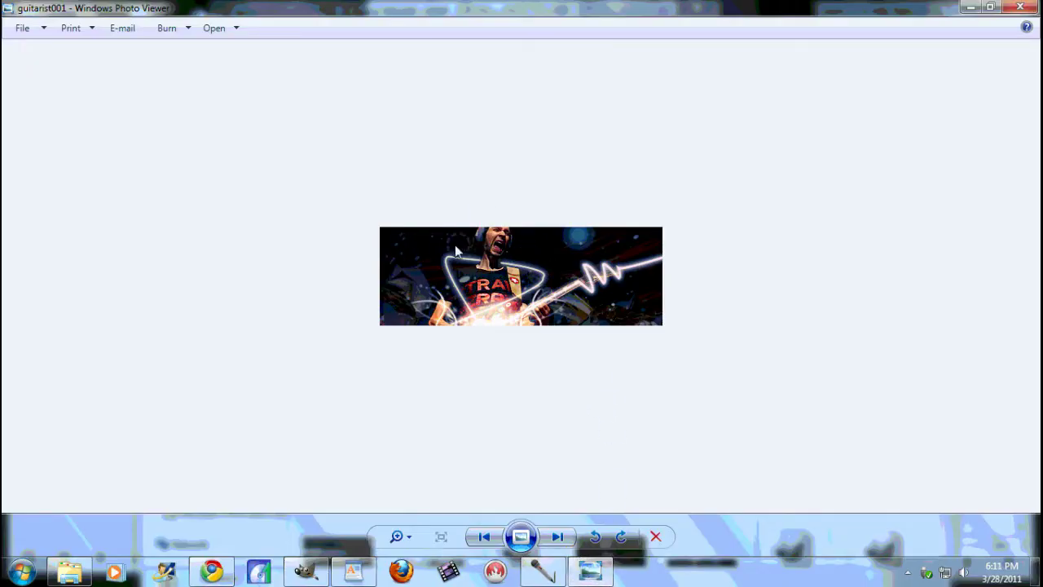
click(970, 9)
Step: Create a new transparent 350 x 150 px layer named grad1 above the sparks layer
click(1020, 82)
mouse_move(901, 93)
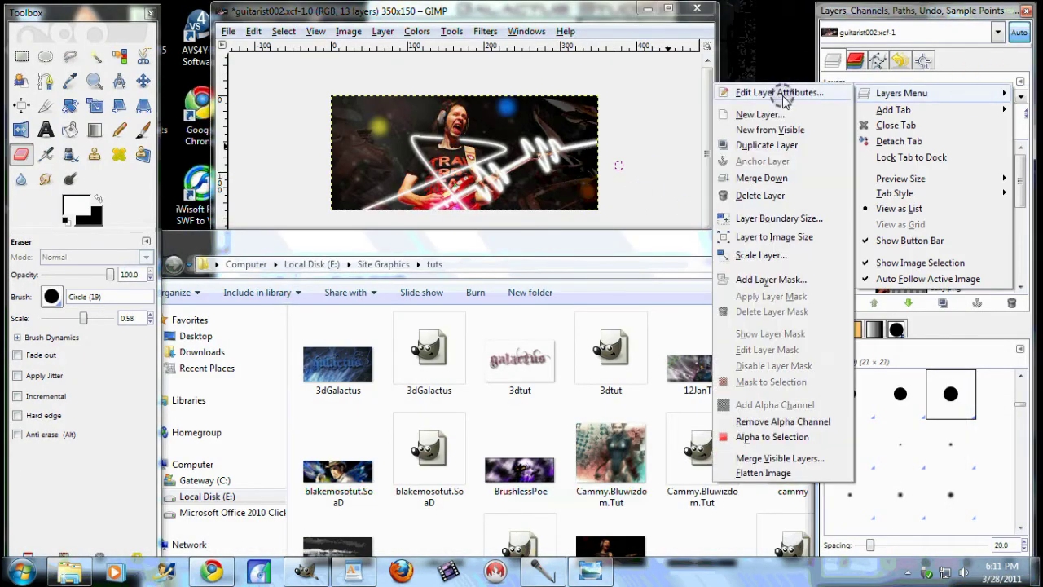
click(760, 114)
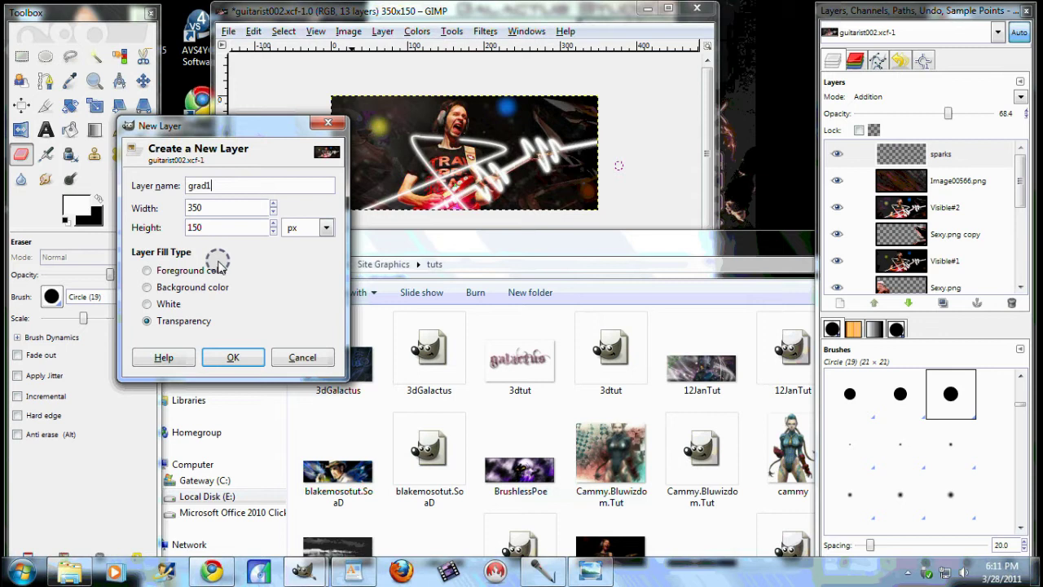
click(232, 357)
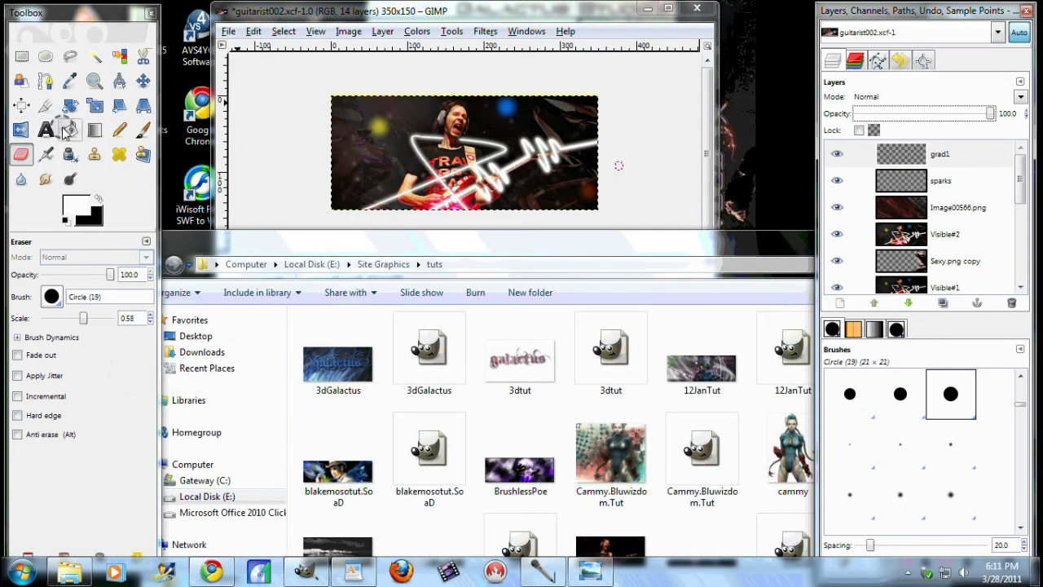
Step: Choose the Blend tool and set the foreground color to blue and the background color to light orange
click(93, 130)
click(78, 209)
click(290, 202)
click(290, 259)
click(91, 221)
click(315, 221)
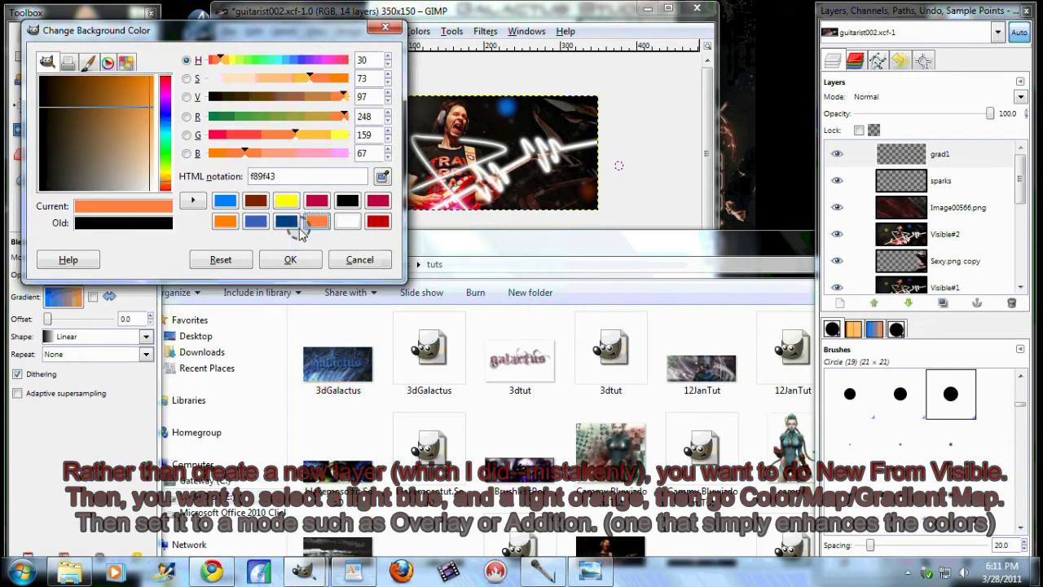
click(290, 259)
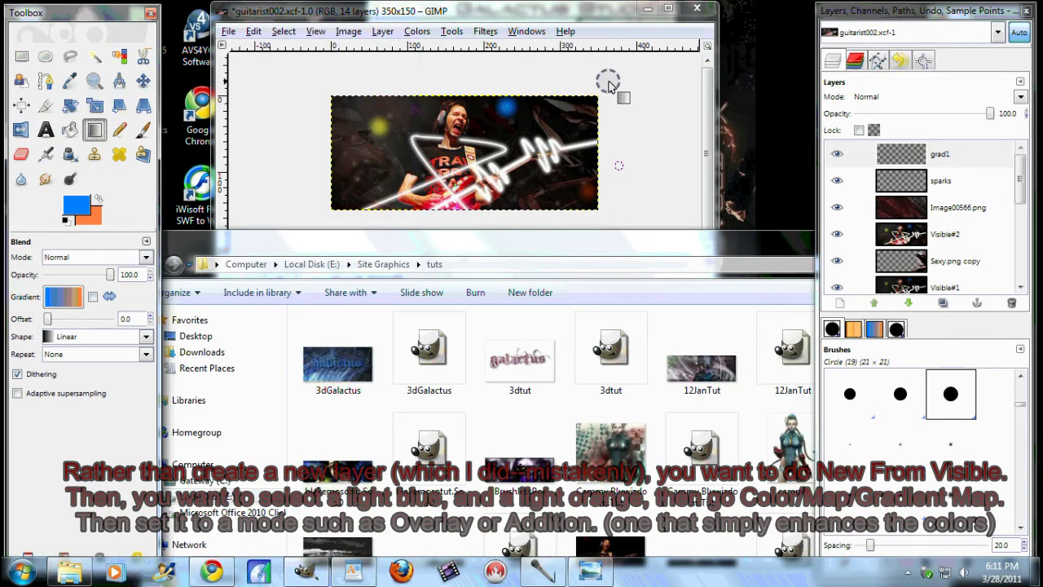
Step: Try to apply Gradient Map to the empty grad1 layer
click(417, 31)
mouse_move(489, 310)
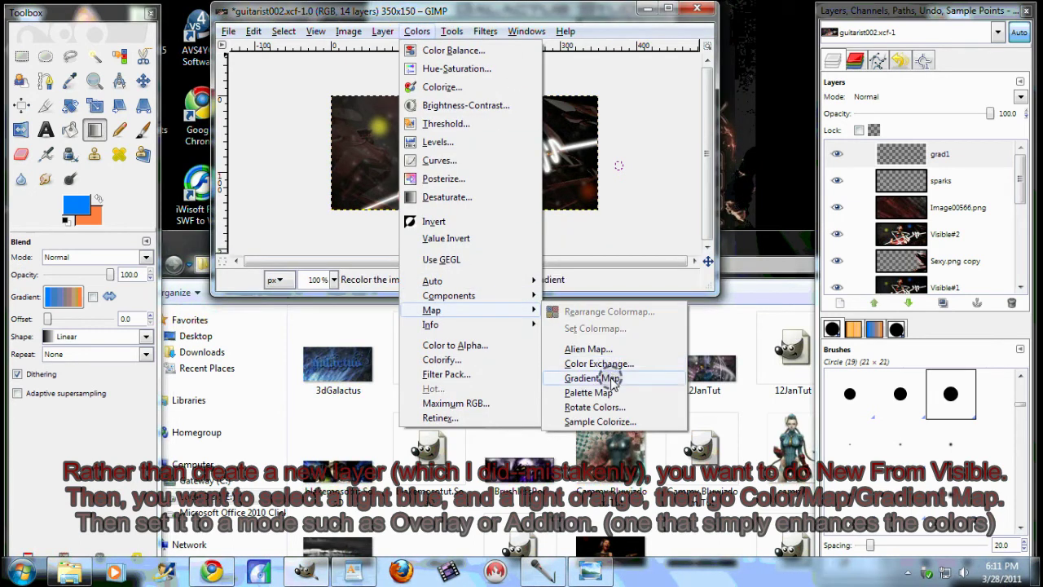
click(586, 380)
Step: Create a layer from the visible image above sparks and recolor it with Gradient Map using the blue and orange colors
click(938, 163)
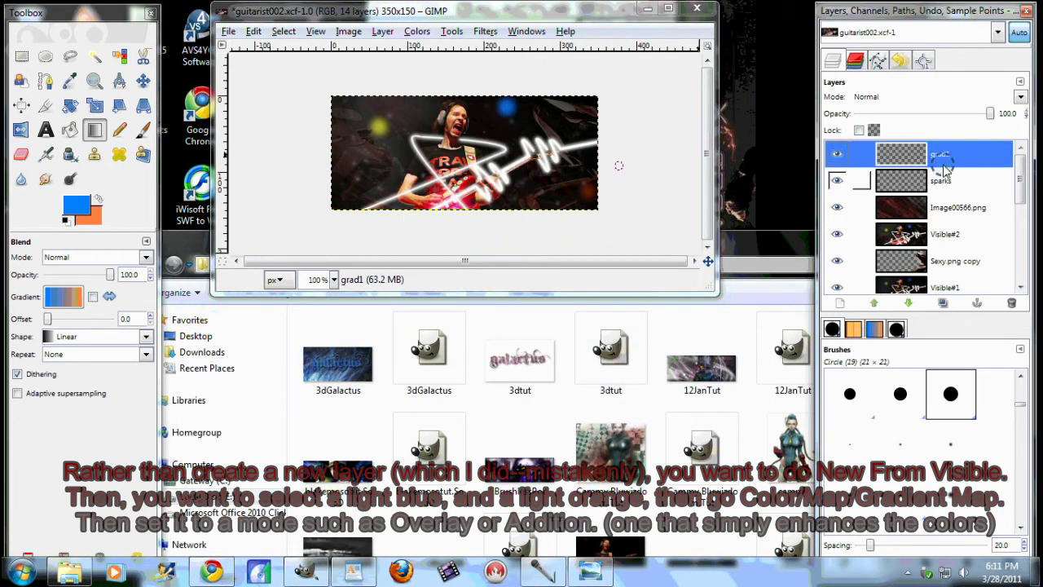
click(937, 177)
right_click(936, 178)
click(872, 233)
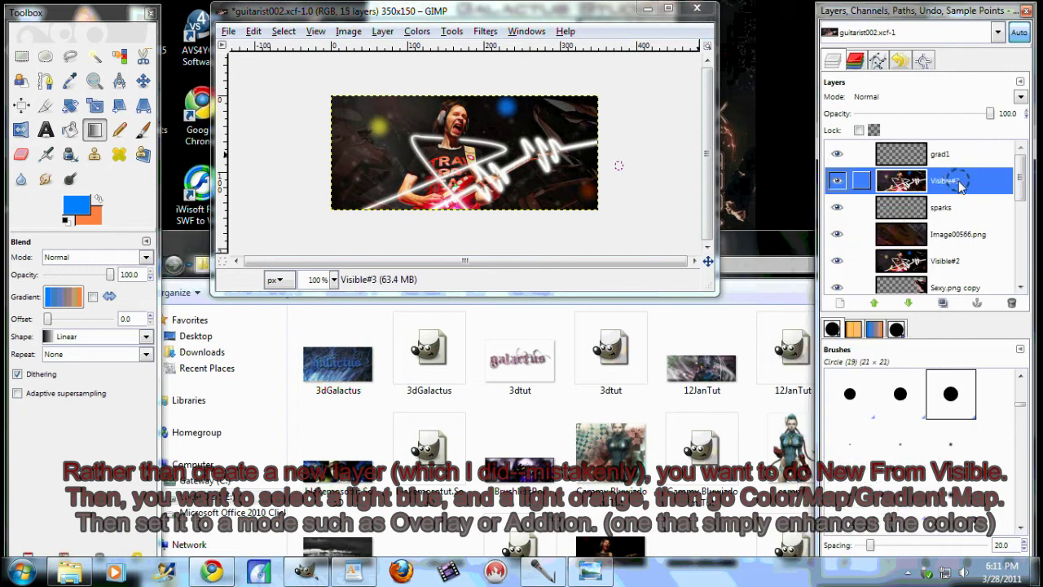
click(417, 31)
mouse_move(460, 309)
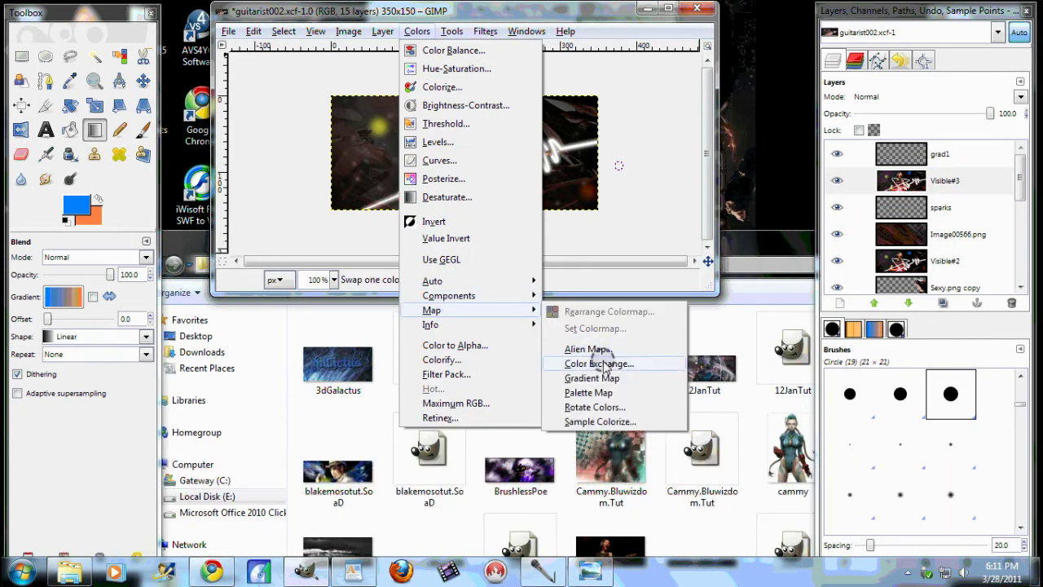
click(588, 379)
Step: Set the gradient-mapped layer to Soft light mode at 100 opacity
click(1020, 96)
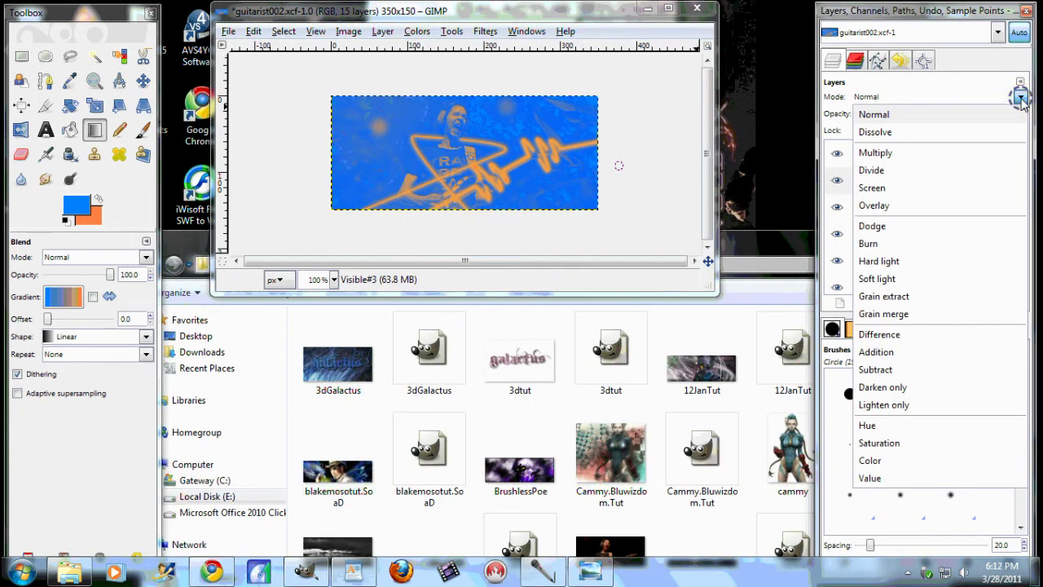
click(871, 187)
key(Down)
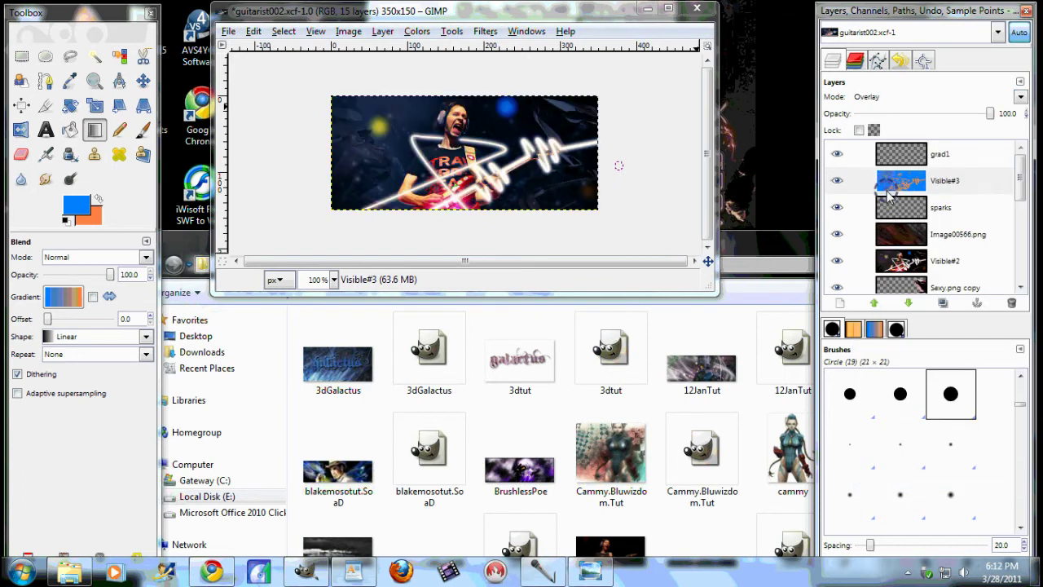
key(Down)
key(Down)
key(Down)
key(Down)
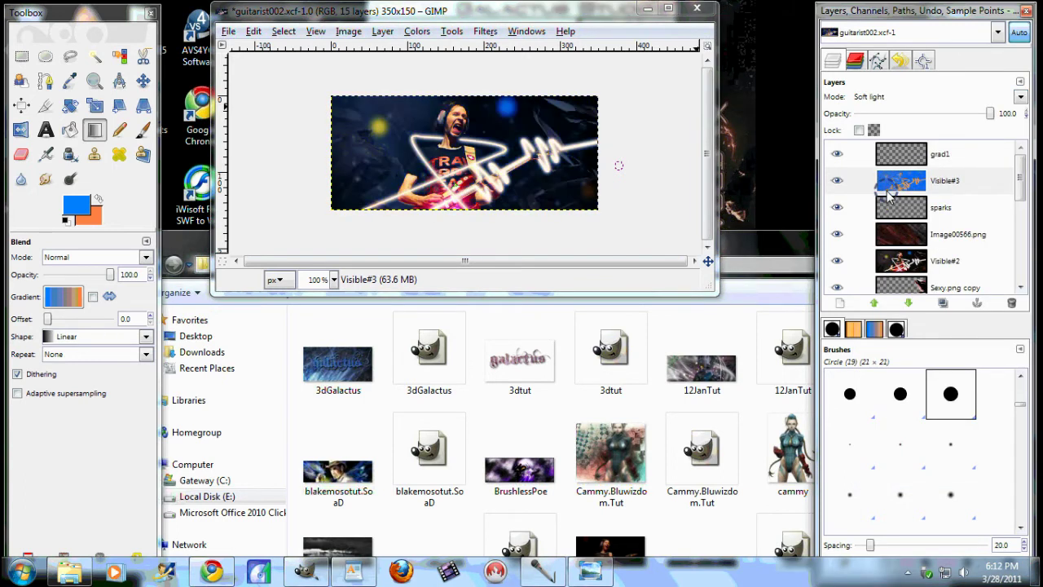
drag(990, 114, 1016, 119)
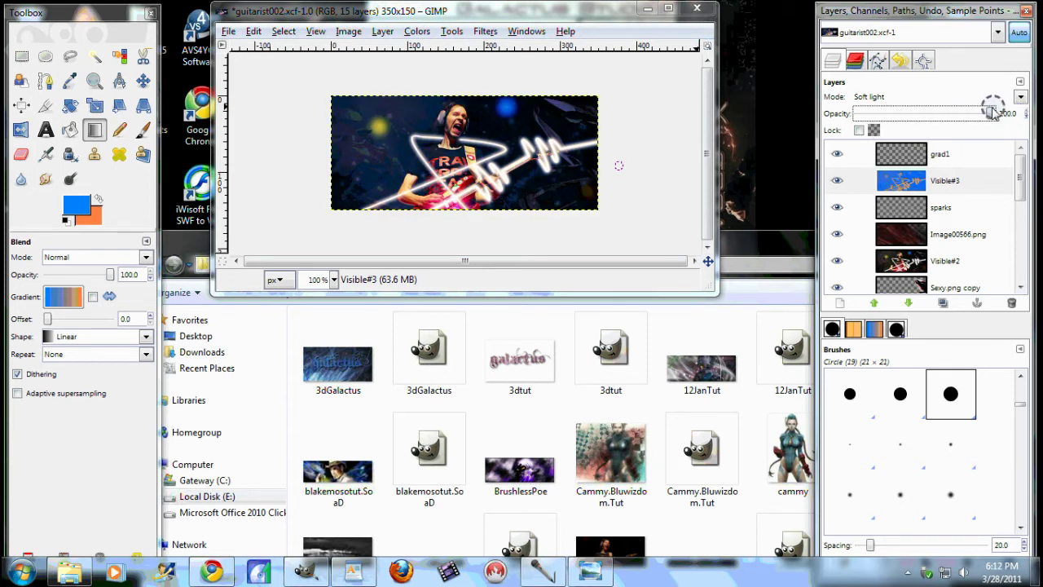
Step: Delete the grad1 layer and add a new layer from the visible image at the top of the stack
right_click(935, 154)
click(857, 269)
right_click(951, 156)
click(914, 204)
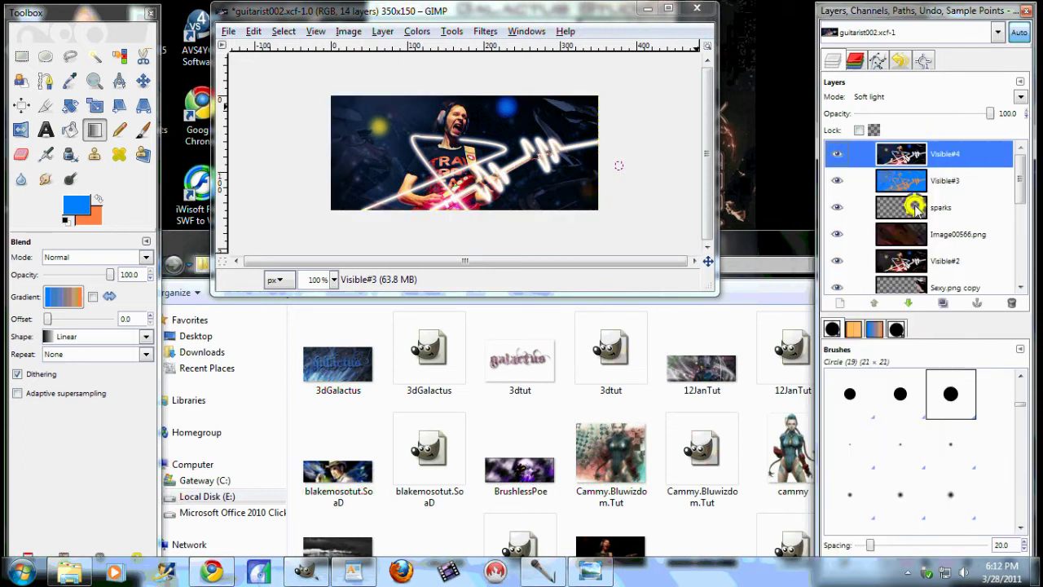
Step: Dodge midtones on the guitarist's face, arm and hands with Circle (19) at scale 0.49 and exposure 50, and undo the last stroke
click(69, 180)
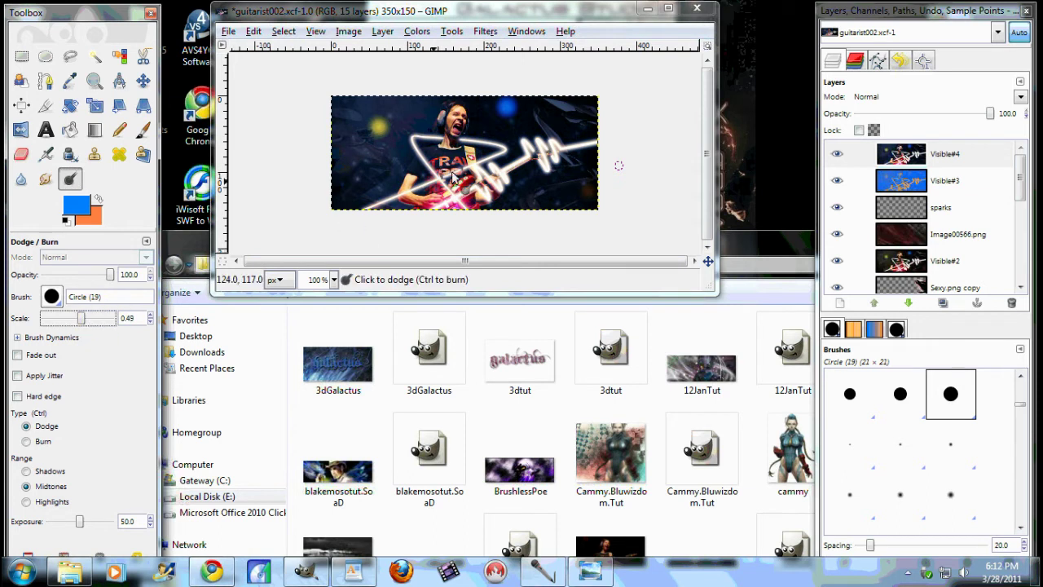
click(665, 123)
key(plus)
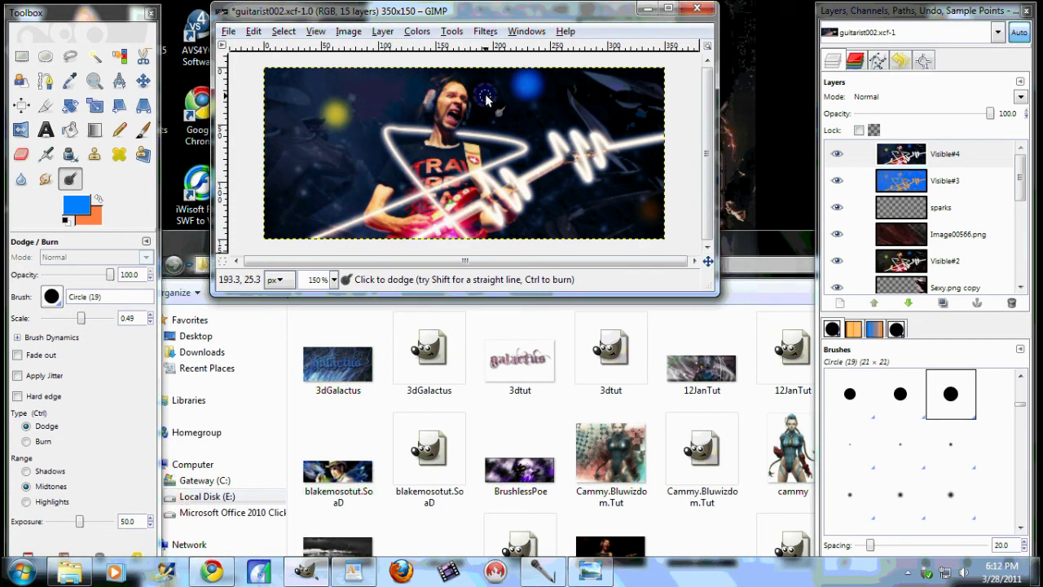
drag(457, 94, 451, 110)
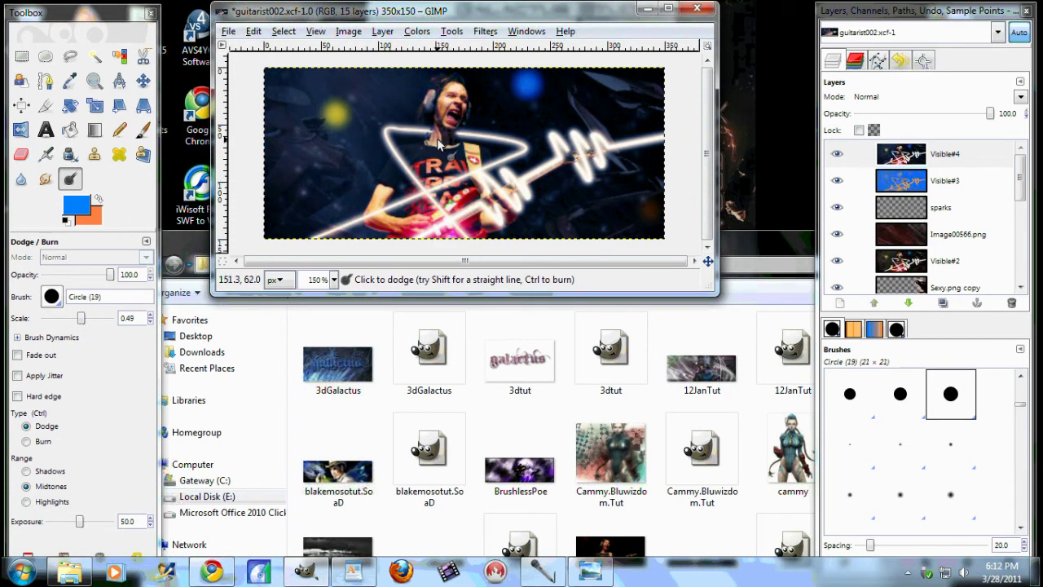
click(383, 189)
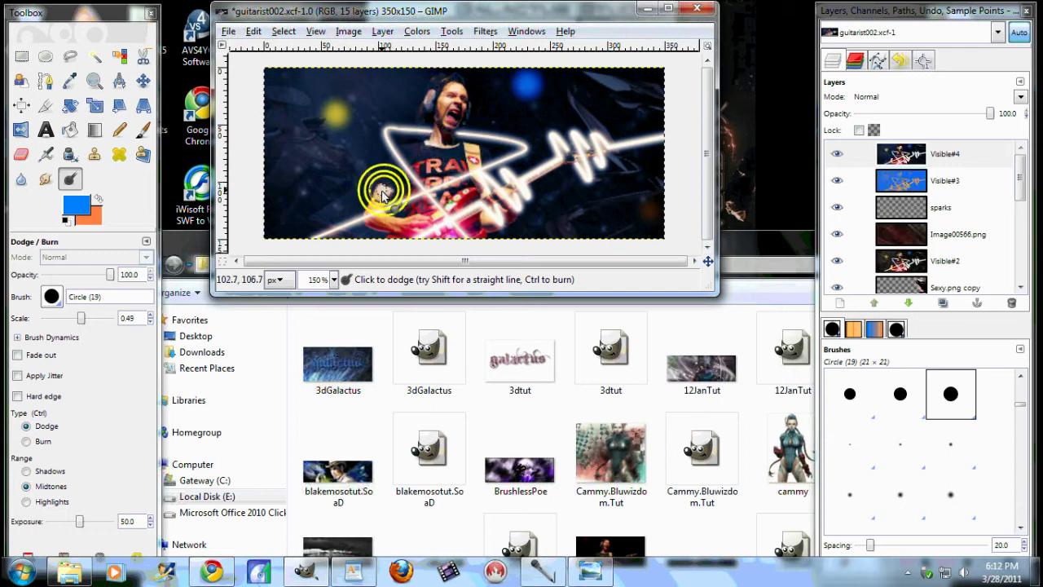
click(425, 245)
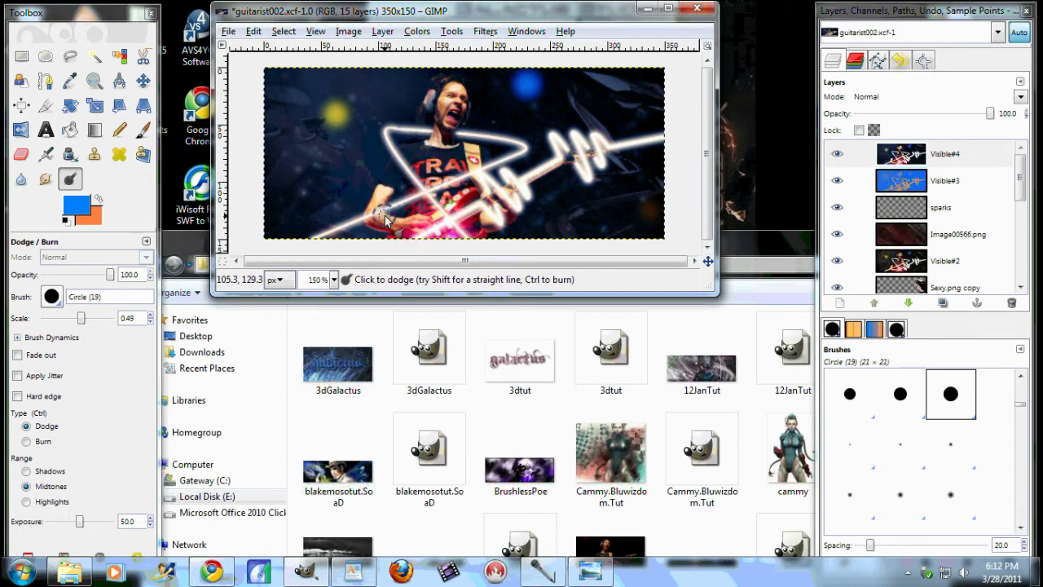
drag(419, 221, 410, 223)
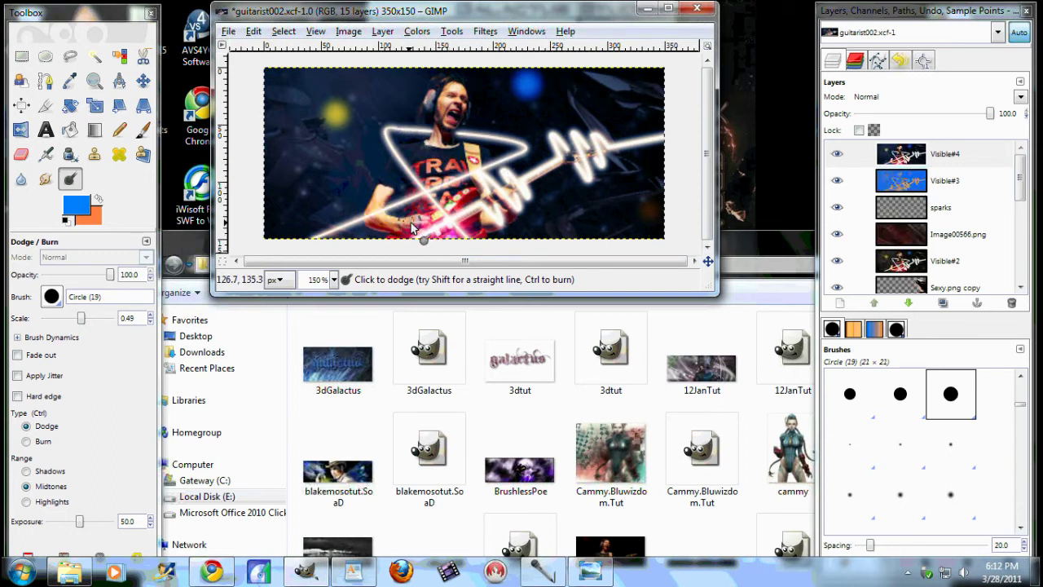
click(493, 207)
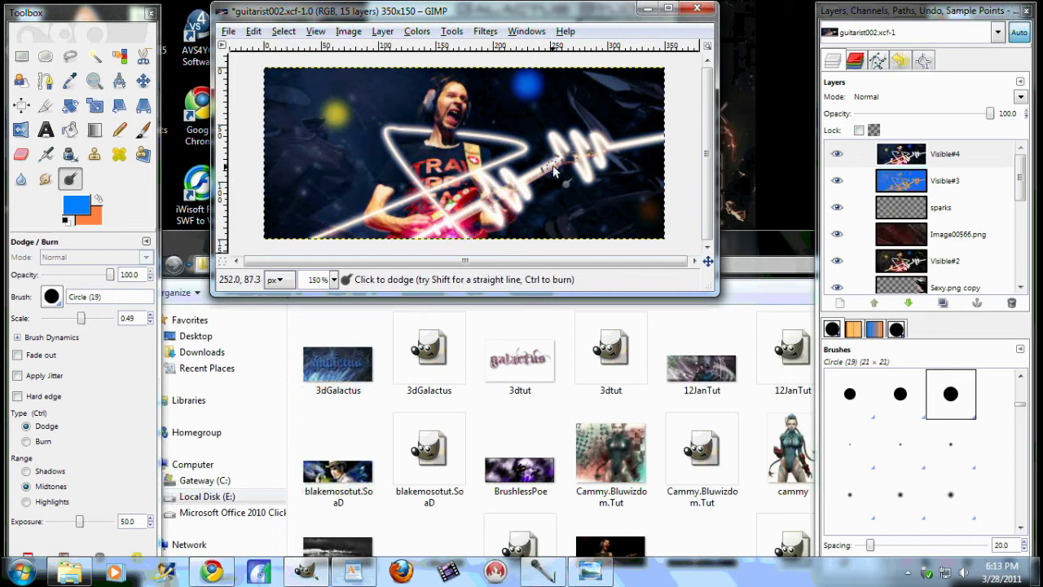
key(ctrl+z)
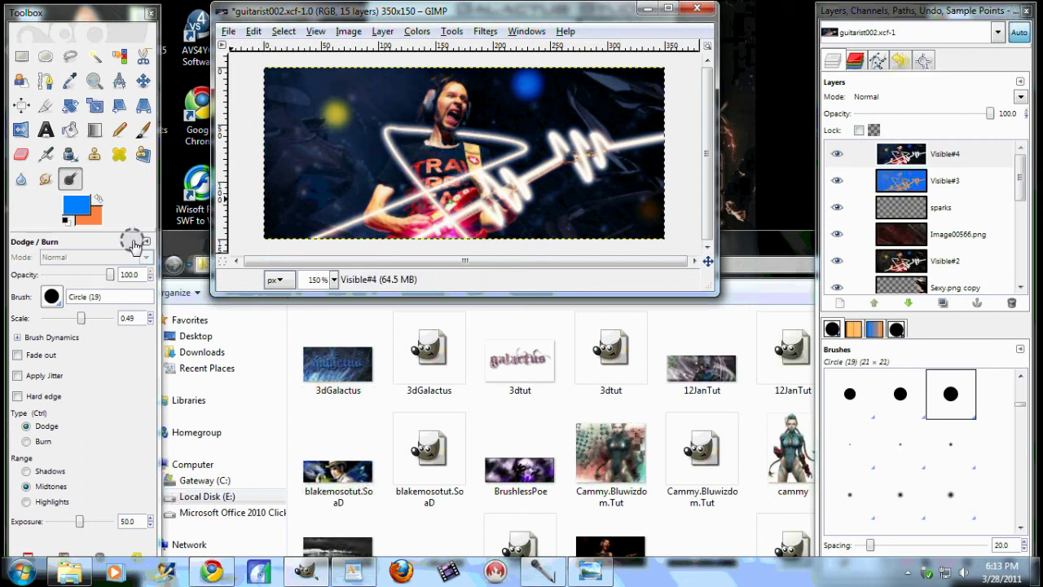
Step: Reduce the Dodge brush scale to 0.28 and lighten the guitarist's shirt collar and headphones
drag(80, 318, 76, 320)
click(458, 146)
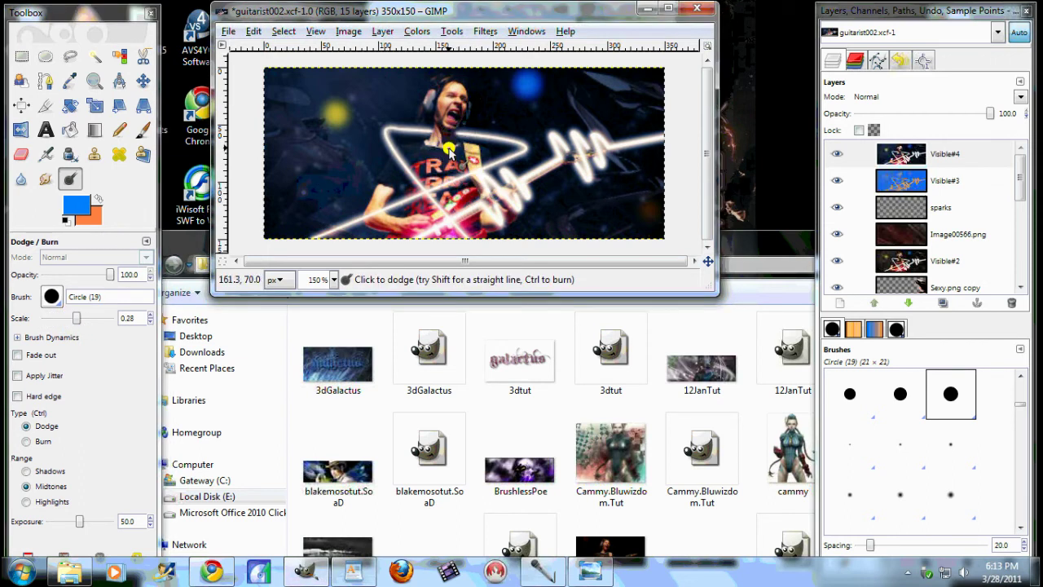
click(433, 98)
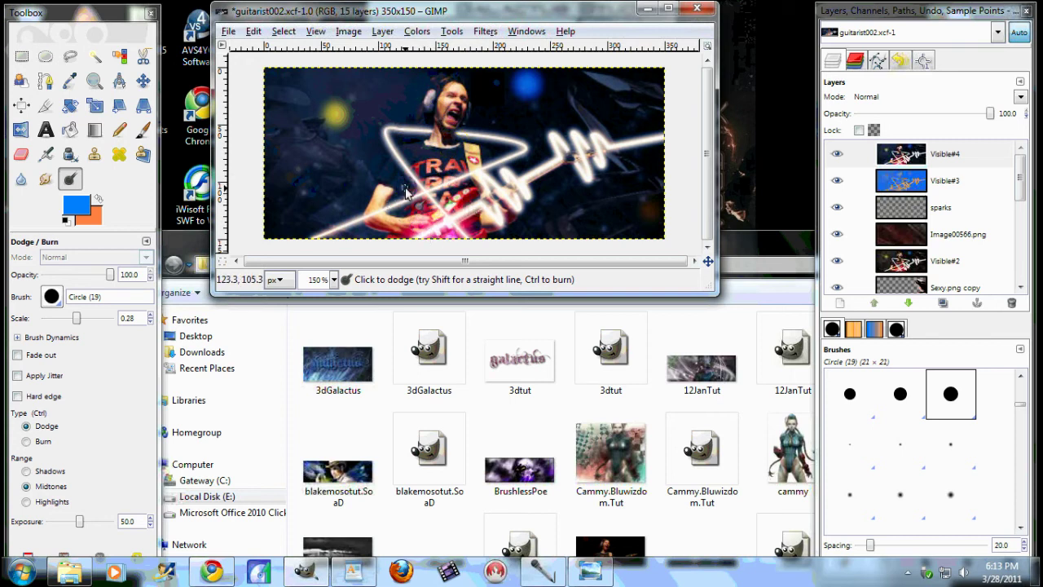
Step: Burn midtones on the neck, then at brush scale 0.46 on the guitarist's head, shirt, arm edges, hands and guitar
click(26, 441)
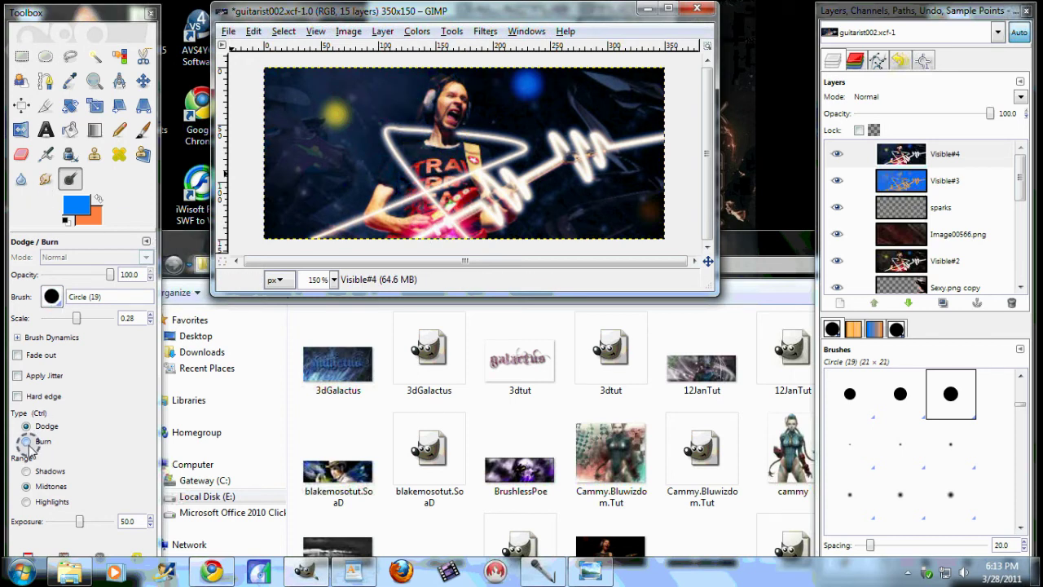
click(442, 122)
drag(77, 319, 81, 319)
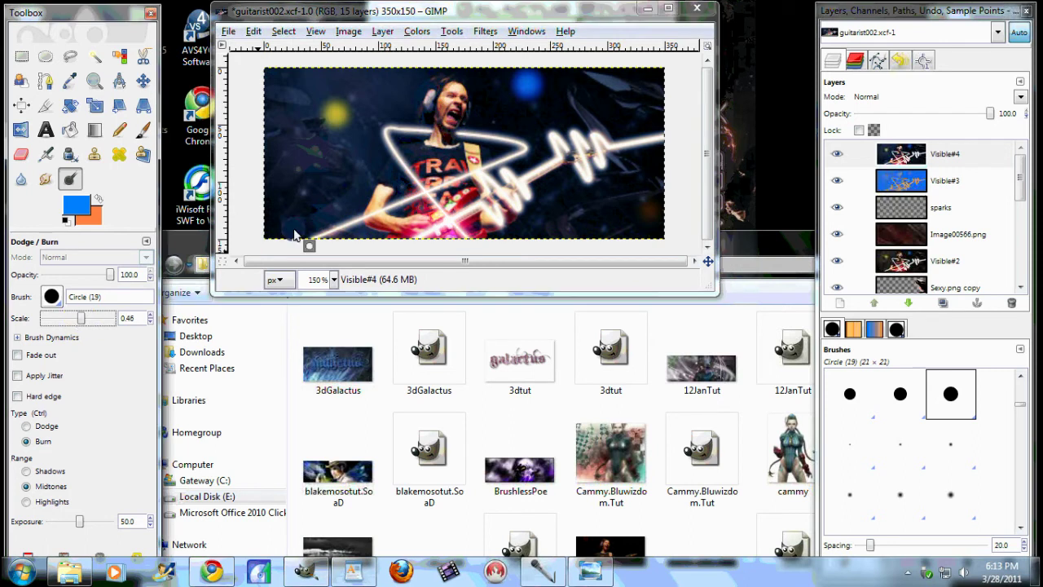
click(440, 102)
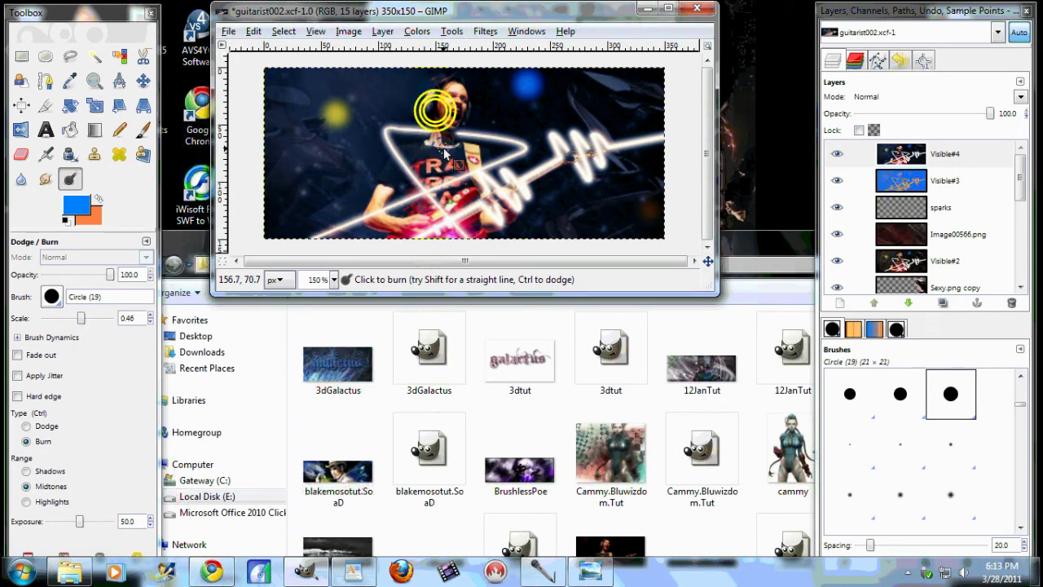
click(391, 167)
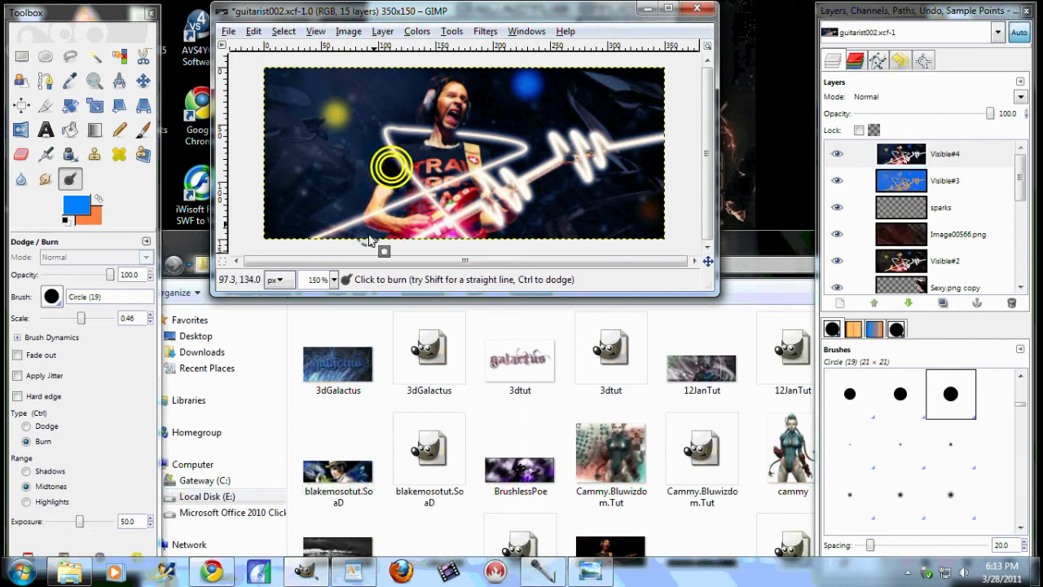
click(369, 225)
click(407, 229)
click(491, 229)
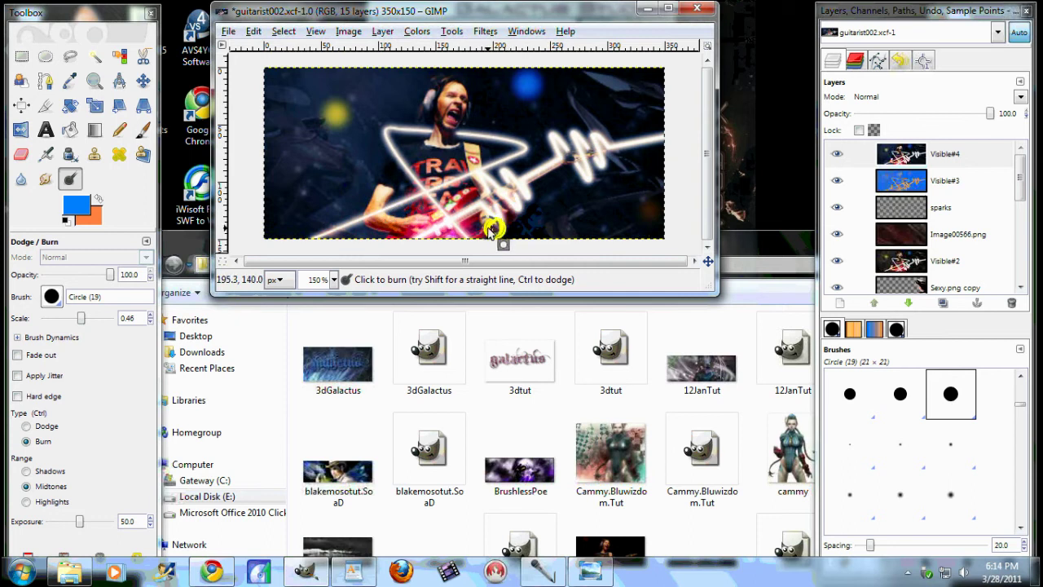
click(457, 155)
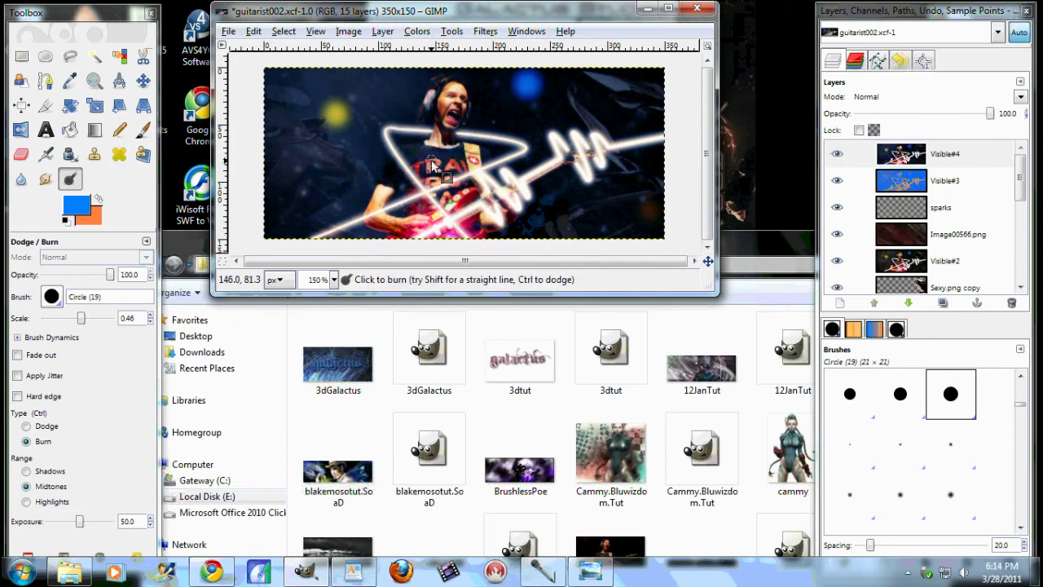
drag(404, 148, 434, 190)
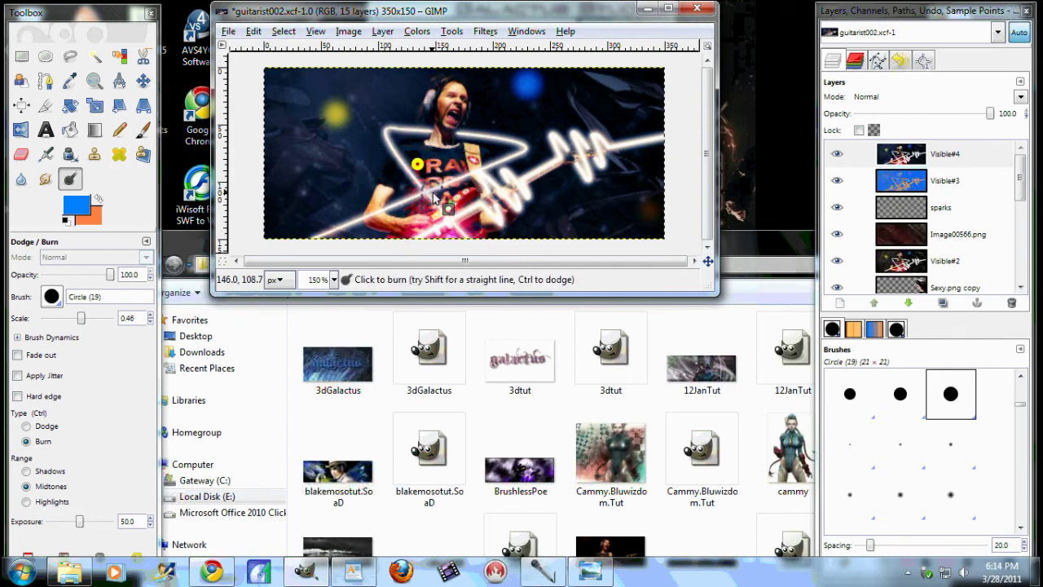
drag(509, 220, 575, 167)
drag(437, 126, 432, 105)
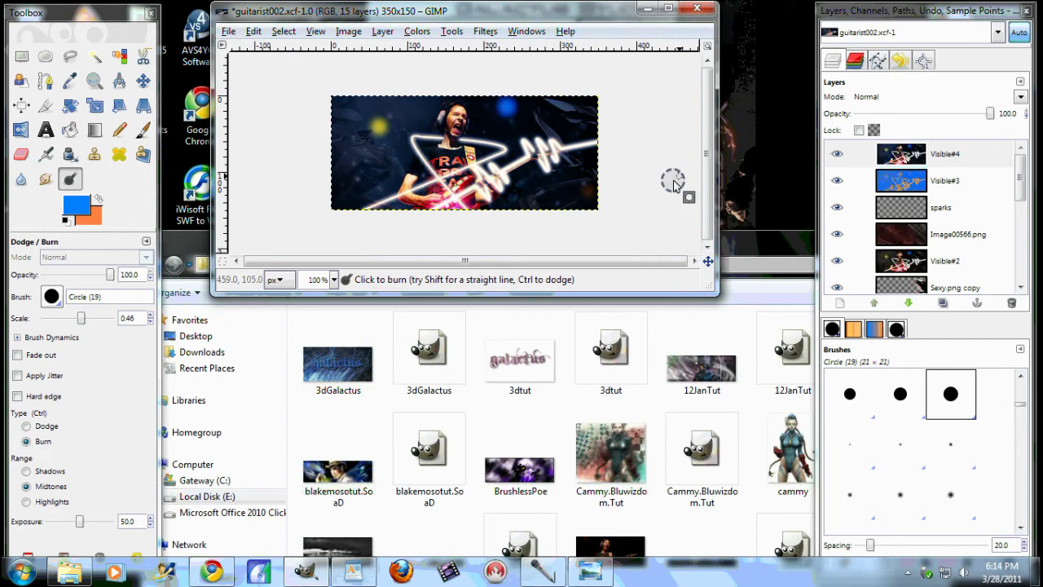
Step: View the banner at 100% and create another layer from the visible image above the dodged and burned layer
click(937, 152)
key(1)
right_click(957, 155)
click(894, 201)
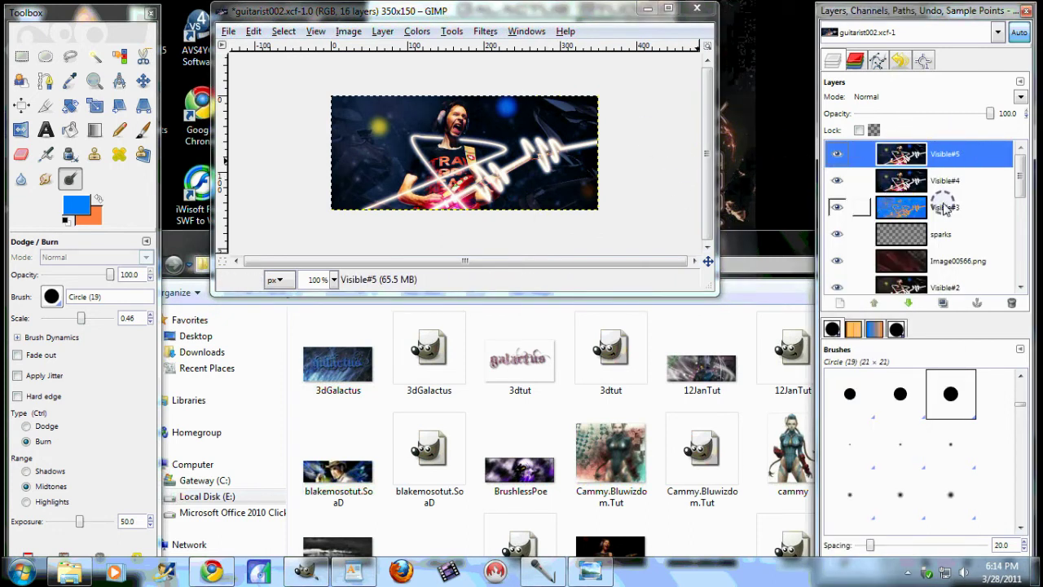
Step: Apply a Gaussian blur to the new top layer
click(485, 31)
mouse_move(517, 122)
click(717, 133)
click(251, 372)
click(250, 349)
click(277, 413)
Step: Set the blurred top layer's mode to Screen, lower its opacity to 0 and hide the layer
click(957, 96)
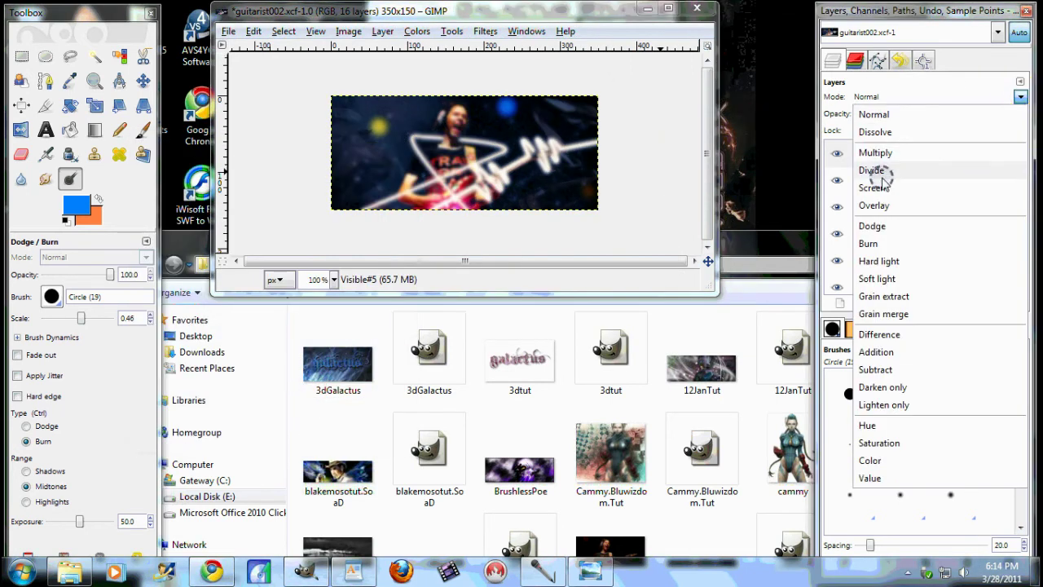
click(887, 187)
drag(994, 118, 857, 114)
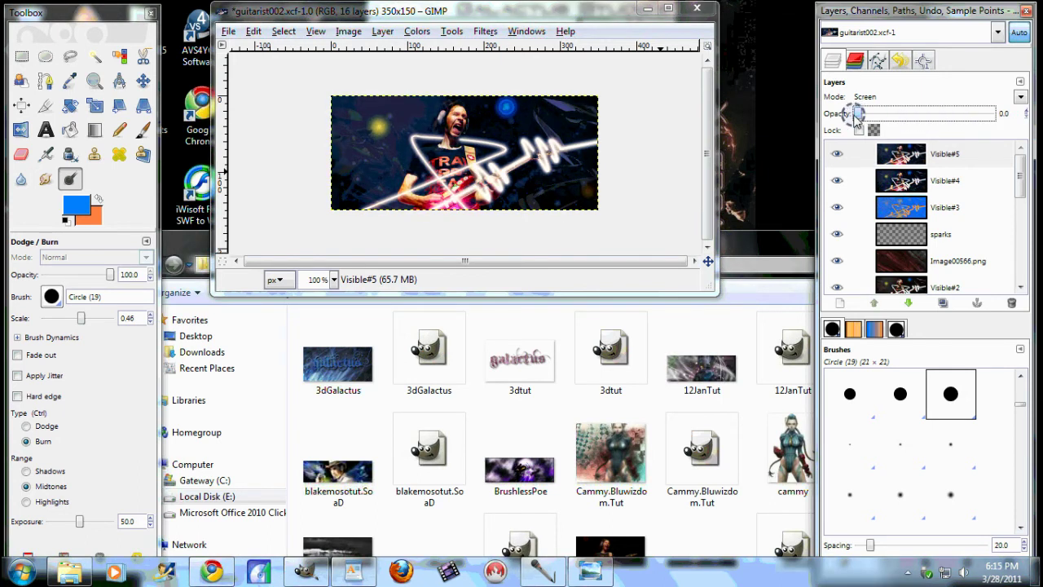
click(837, 153)
Step: Create a new transparent layer named border1 at the top of the layer stack
click(1020, 81)
mouse_move(931, 90)
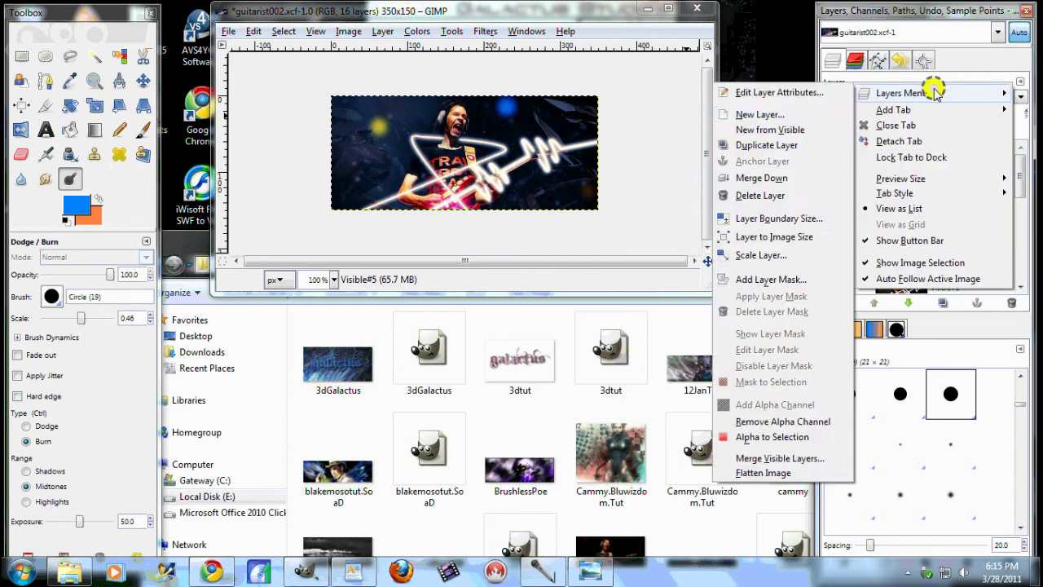
click(757, 114)
text(border1)
key(Return)
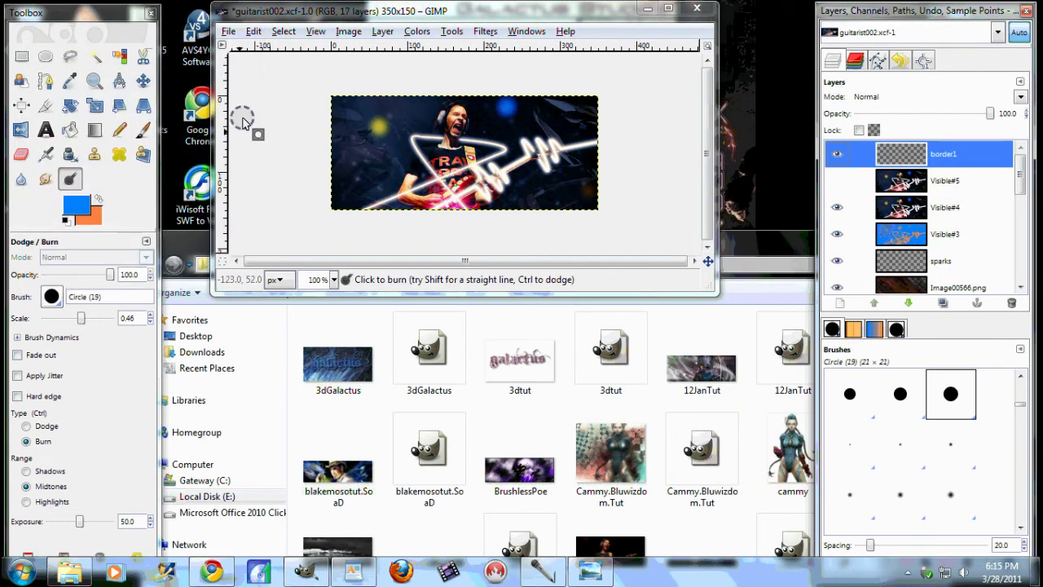
Step: Select a thin strip along the banner's upper edge, fill it with black on the border1 layer and clear the selection
click(19, 59)
click(67, 218)
drag(323, 75, 607, 100)
click(70, 129)
click(405, 94)
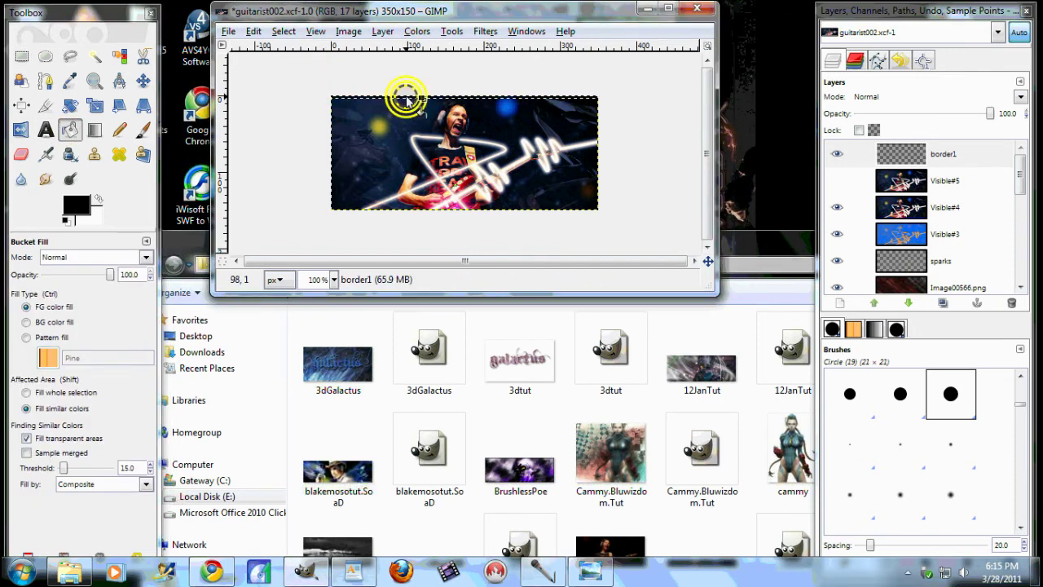
click(279, 33)
click(298, 66)
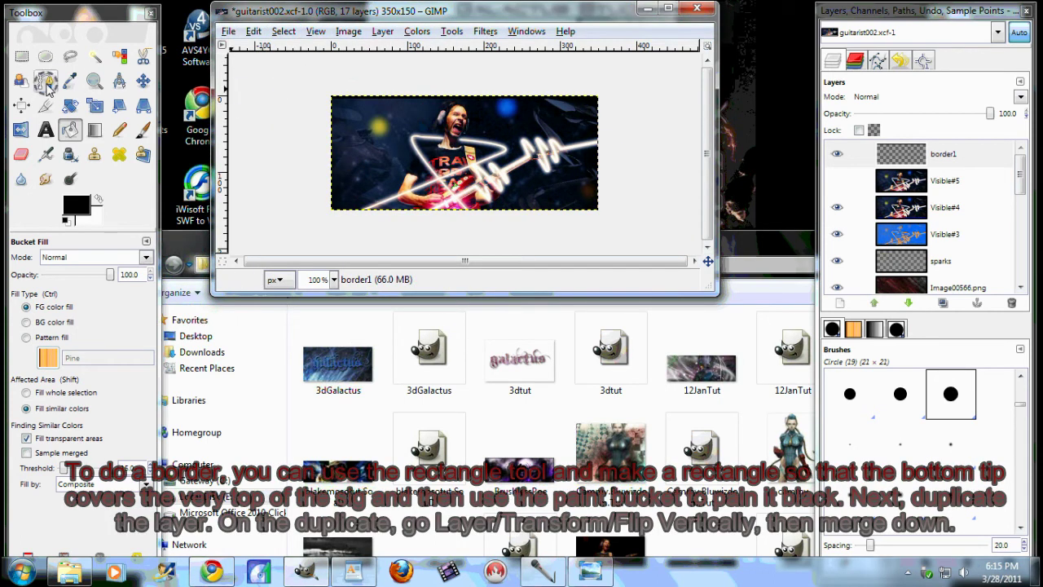
Step: Duplicate the border1 layer, flip the copy vertically and merge it down to complete the border
click(953, 157)
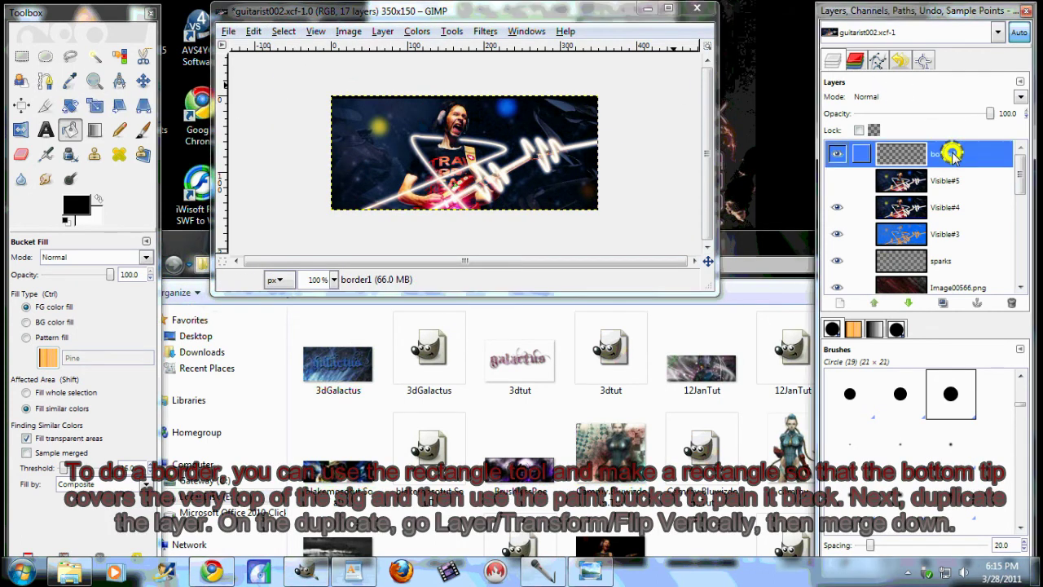
click(943, 302)
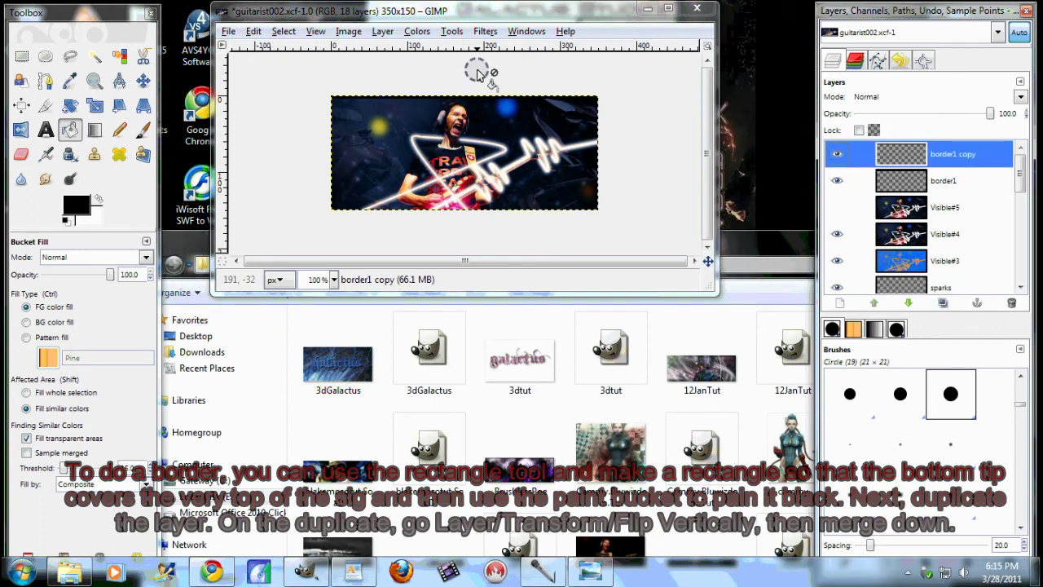
click(382, 32)
mouse_move(434, 196)
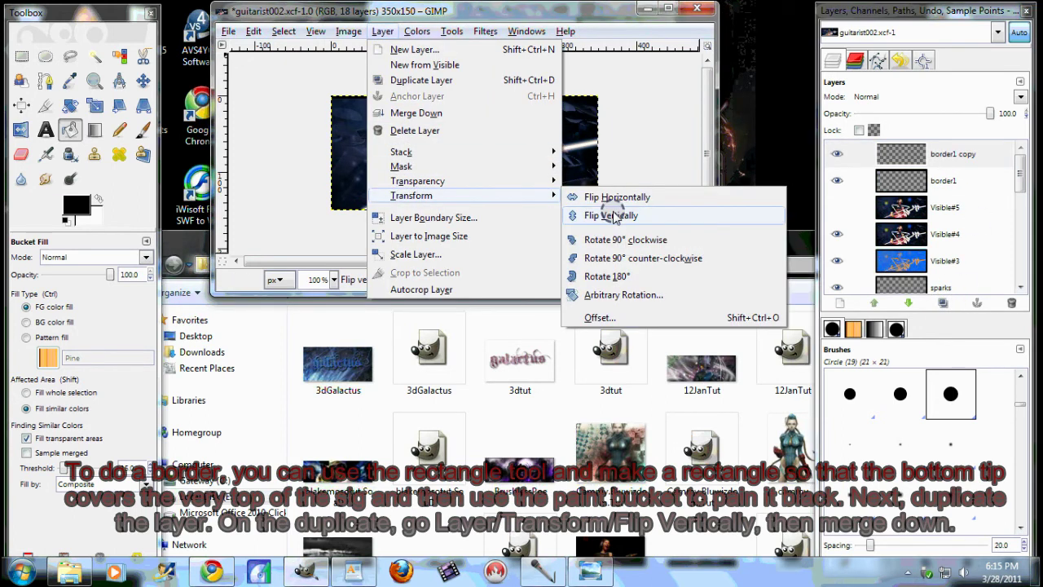
click(611, 215)
right_click(949, 155)
click(890, 256)
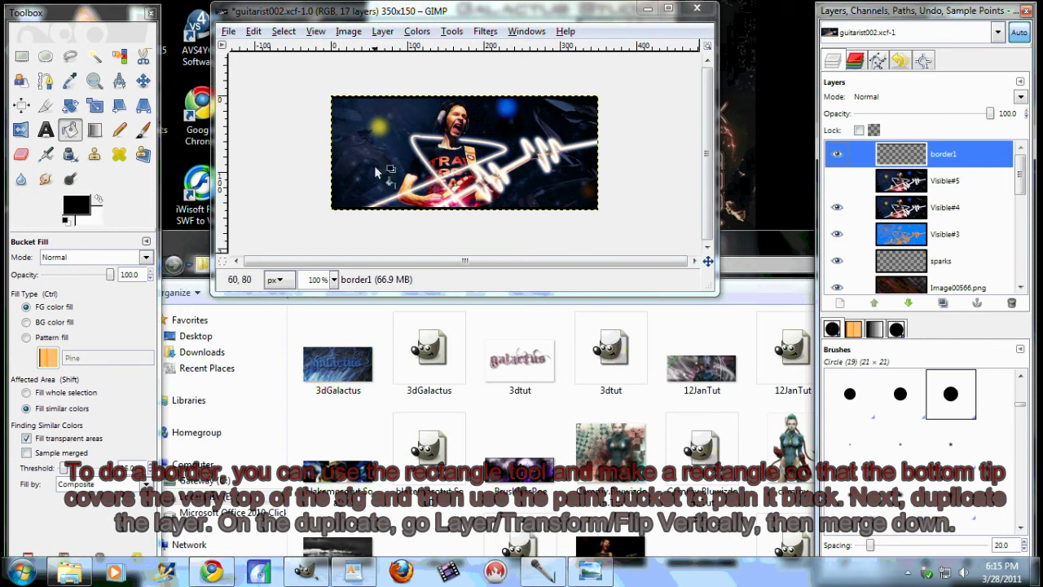
Step: Save the layered banner file and save a PNG copy named guitarist002.png in the tuts folder
click(228, 31)
click(261, 149)
click(228, 31)
click(268, 170)
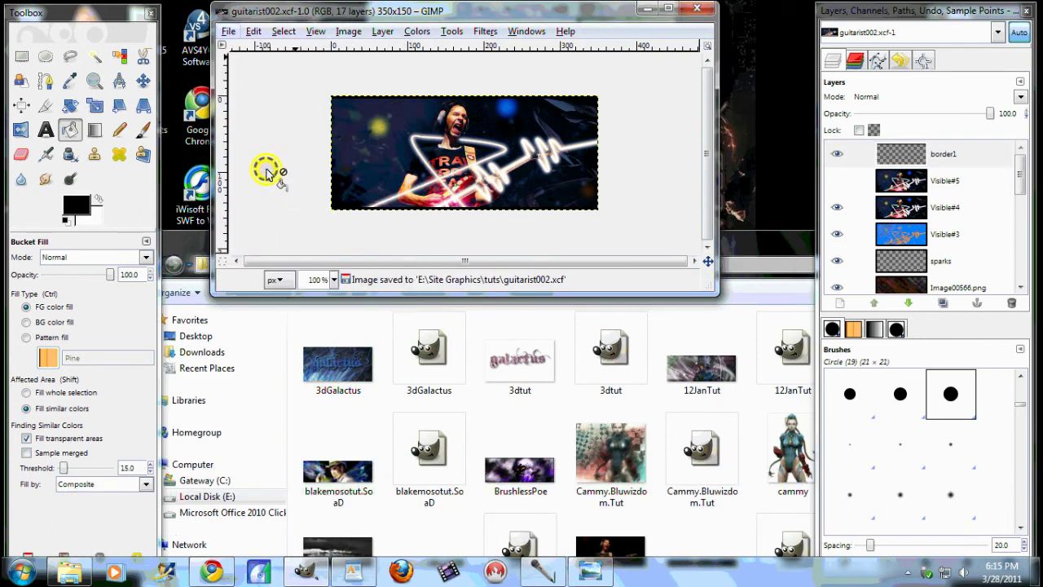
text(guitarist002.xcf)
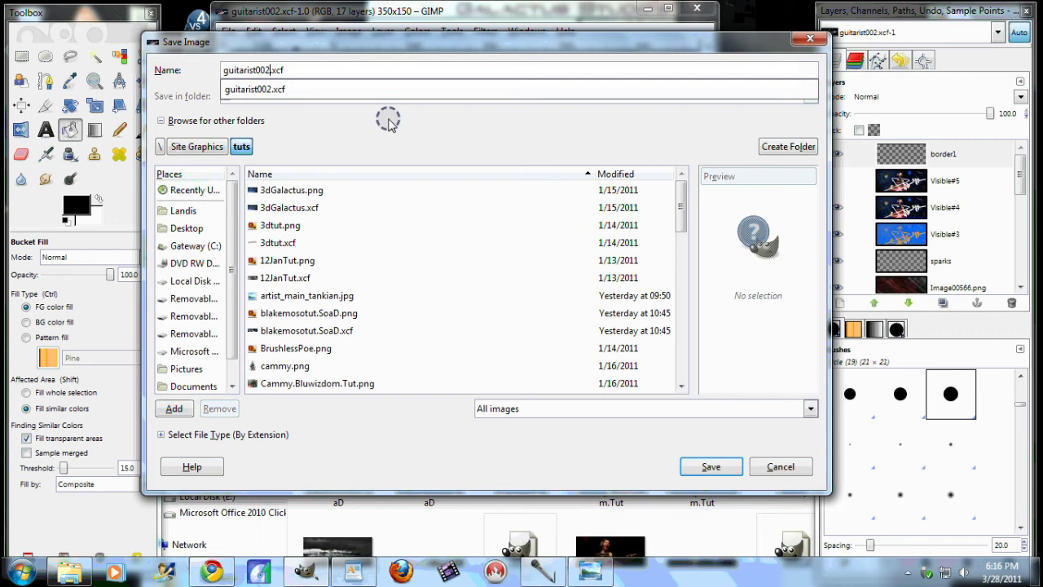
click(333, 71)
click(308, 66)
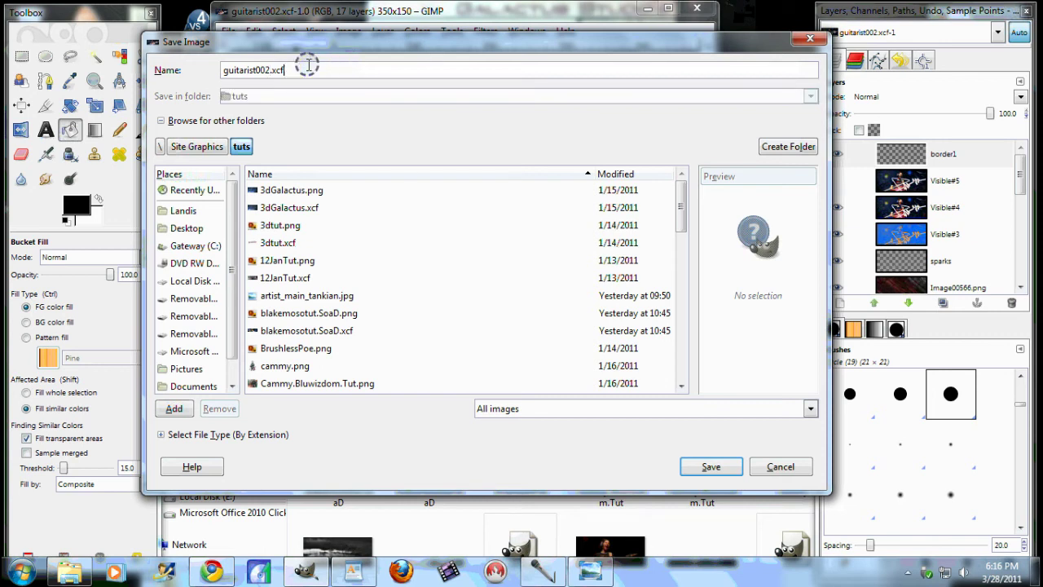
key(BackSpace)
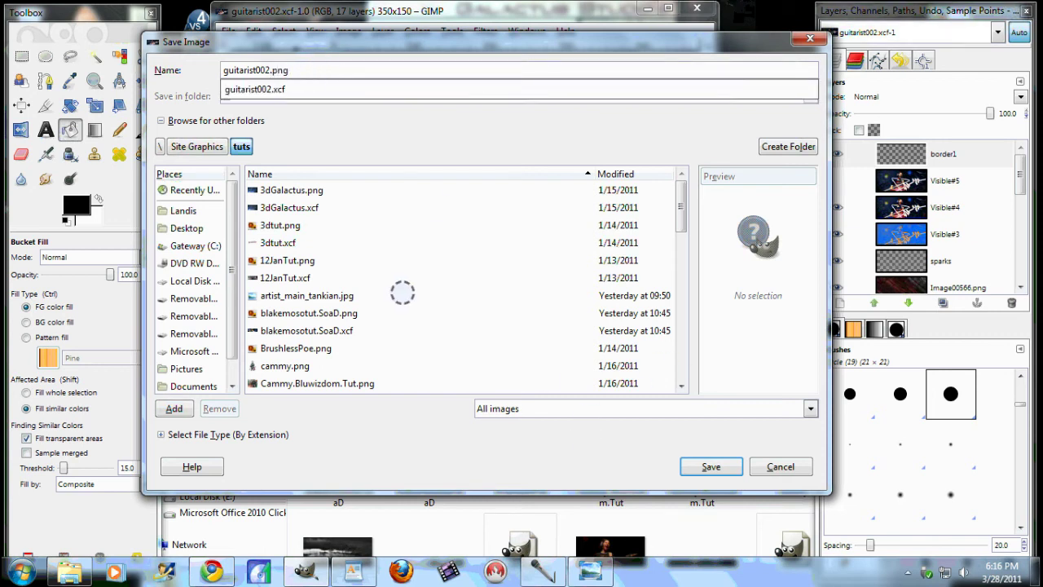
key(Return)
click(237, 207)
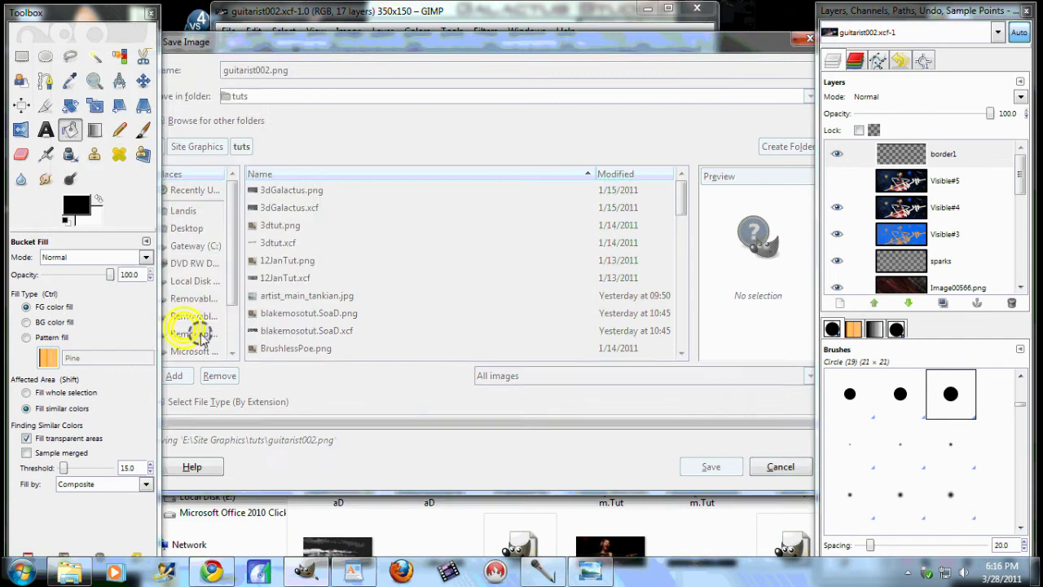
Step: Close the banner image and compare the finished guitarist002 banner with guitarist001 in Windows Photo Viewer
click(703, 10)
click(702, 10)
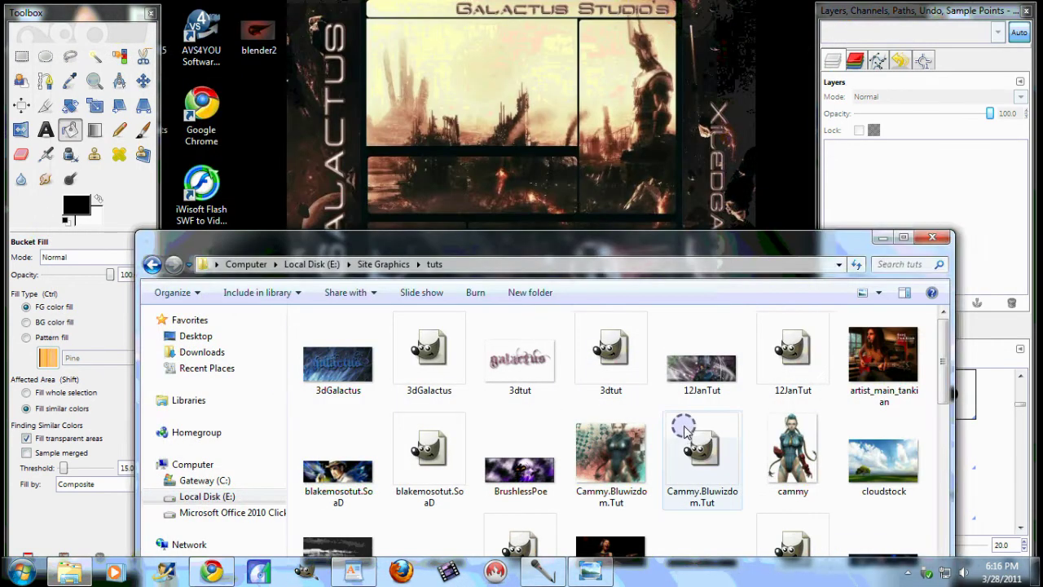
scroll(638, 456, down, 3)
double_click(701, 436)
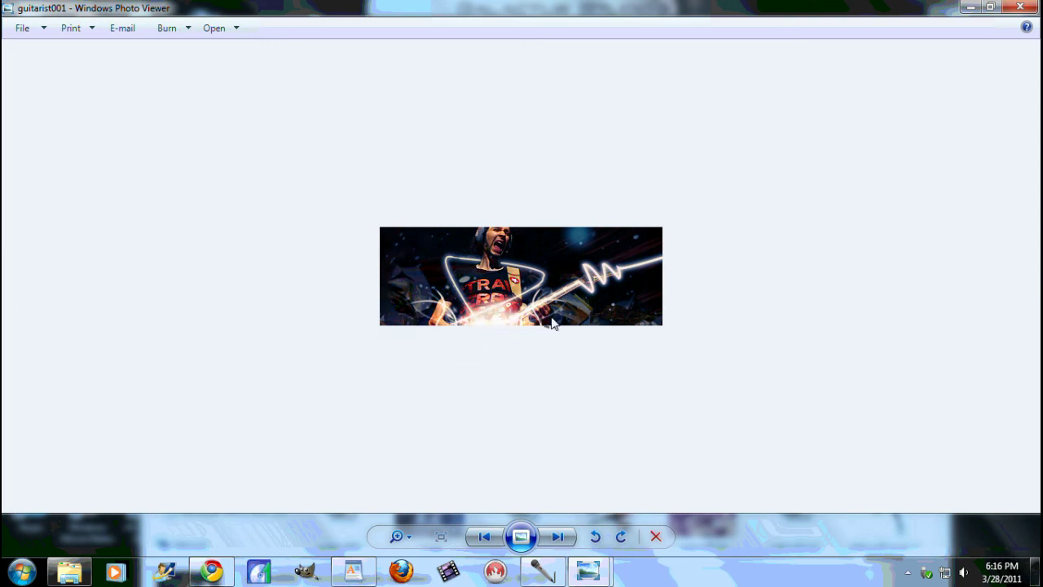
mouse_move(588, 570)
click(639, 497)
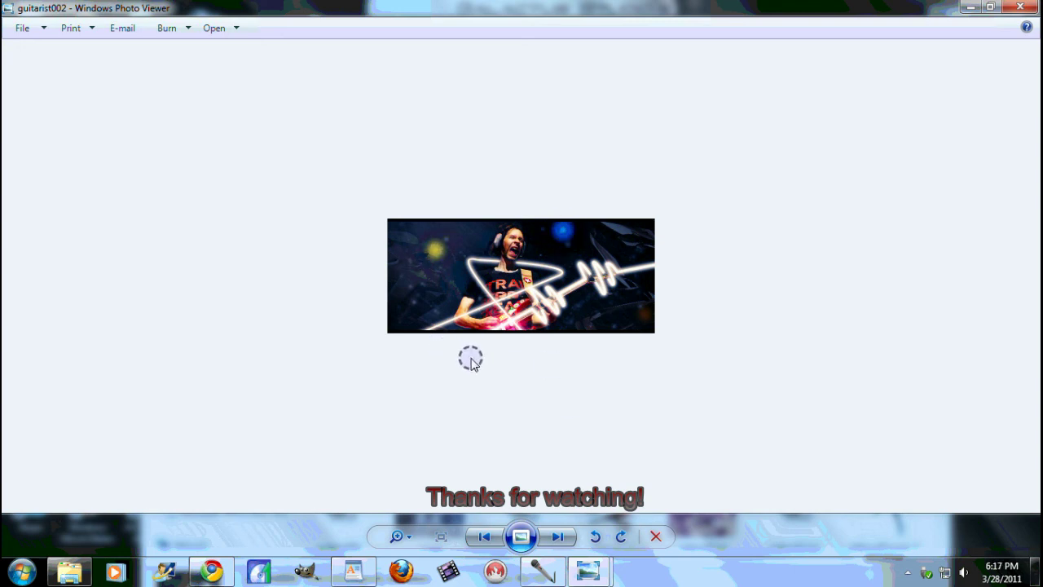
click(970, 7)
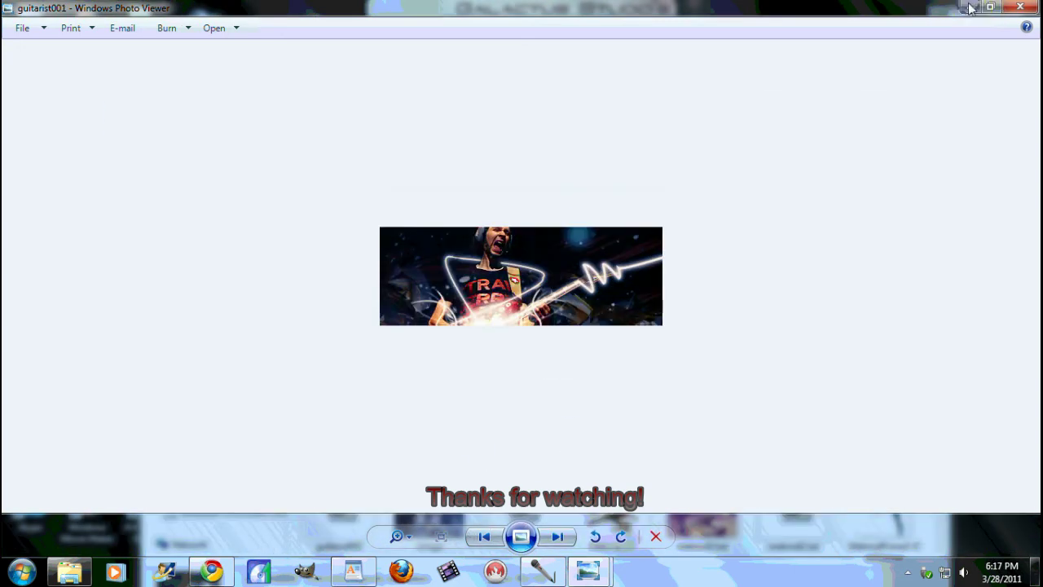